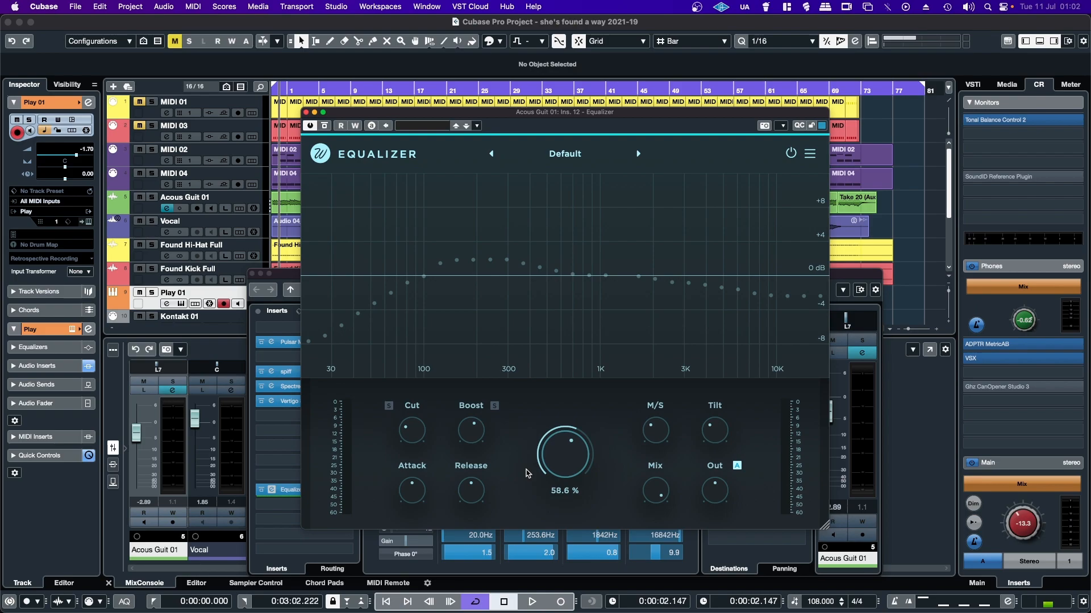
Close the guitar's Equalizer and channel settings windows, and view the full MixConsole before returning to the project.
{"action": "left_click", "coordinate": [307, 113]}
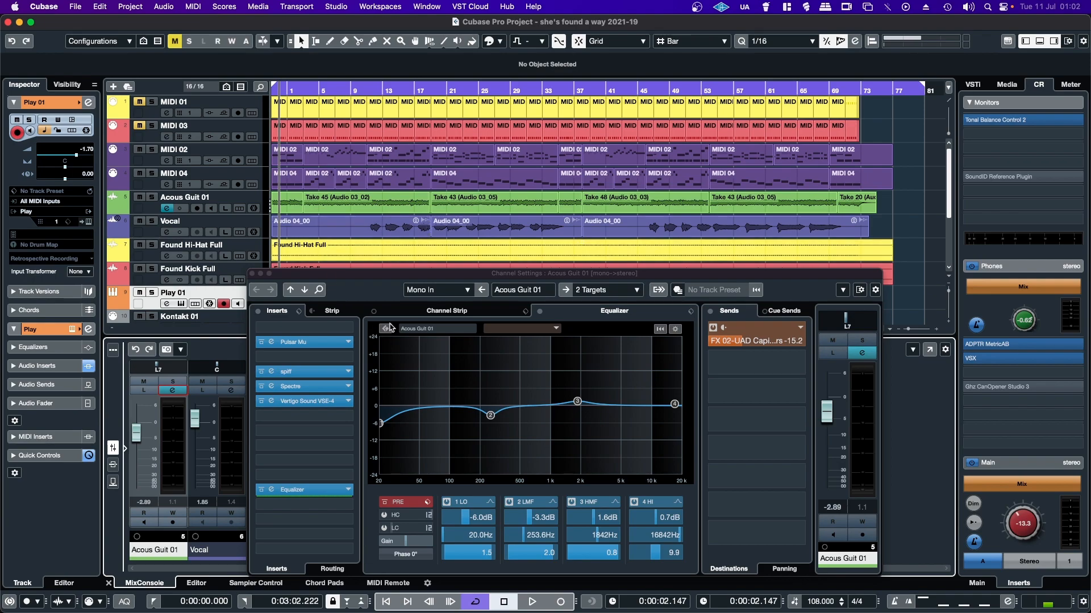
{"action": "left_click", "coordinate": [252, 274]}
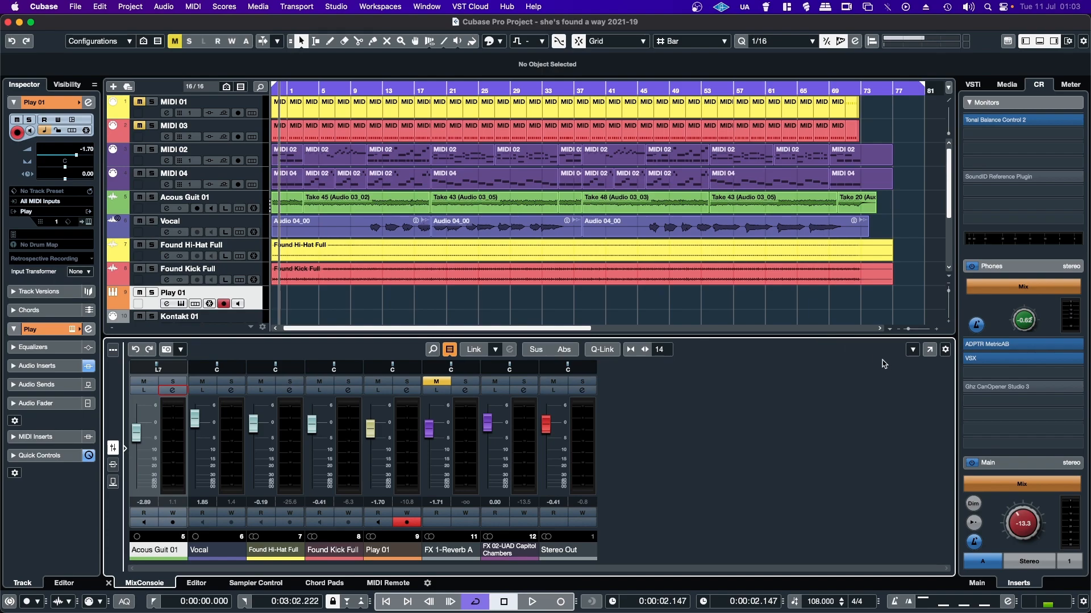
{"action": "left_click", "coordinate": [931, 351]}
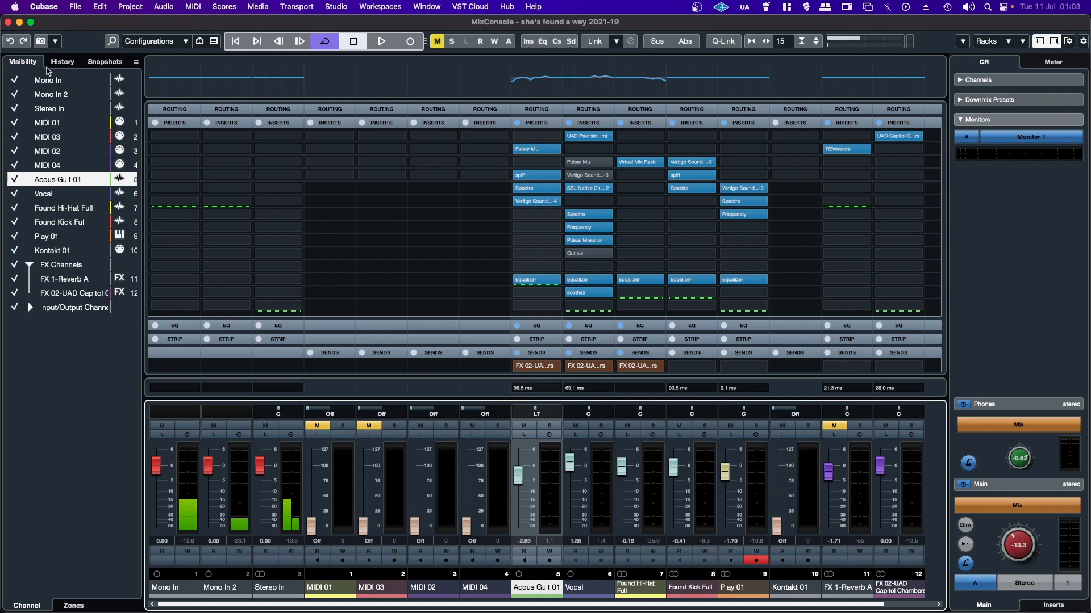
{"action": "left_click", "coordinate": [8, 21]}
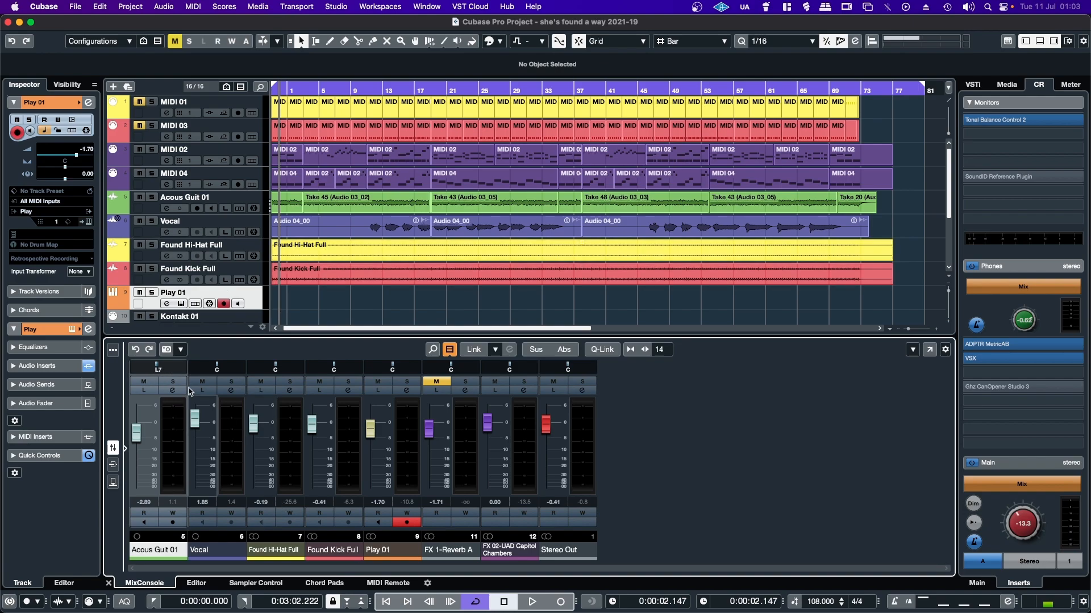
Solo Acous Guit 01, start playback and open the Equalizer insert from its channel settings.
{"action": "left_click", "coordinate": [173, 381]}
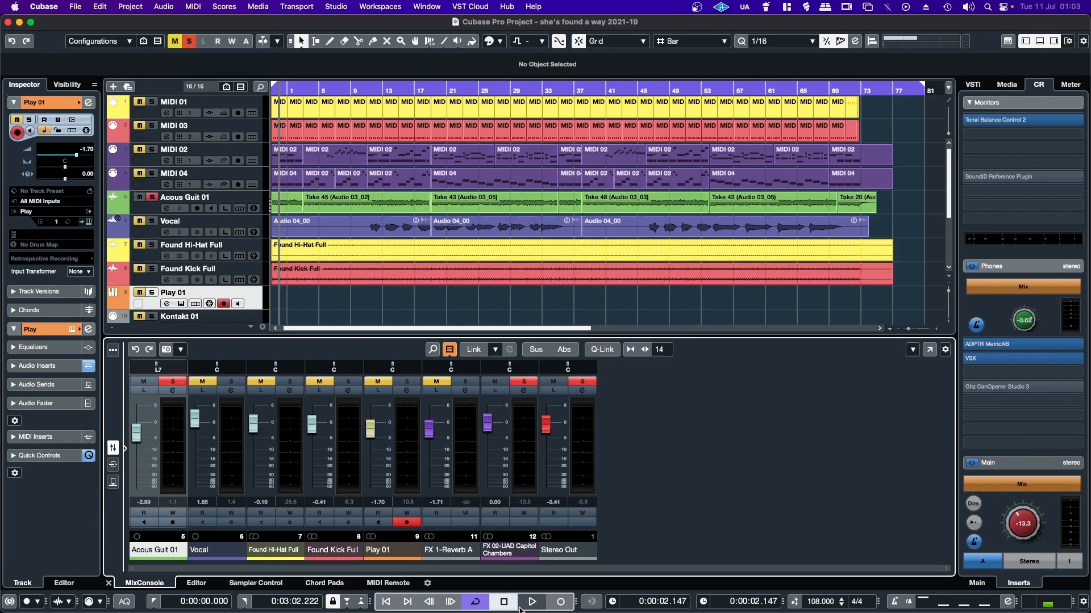
{"action": "left_click", "coordinate": [529, 605]}
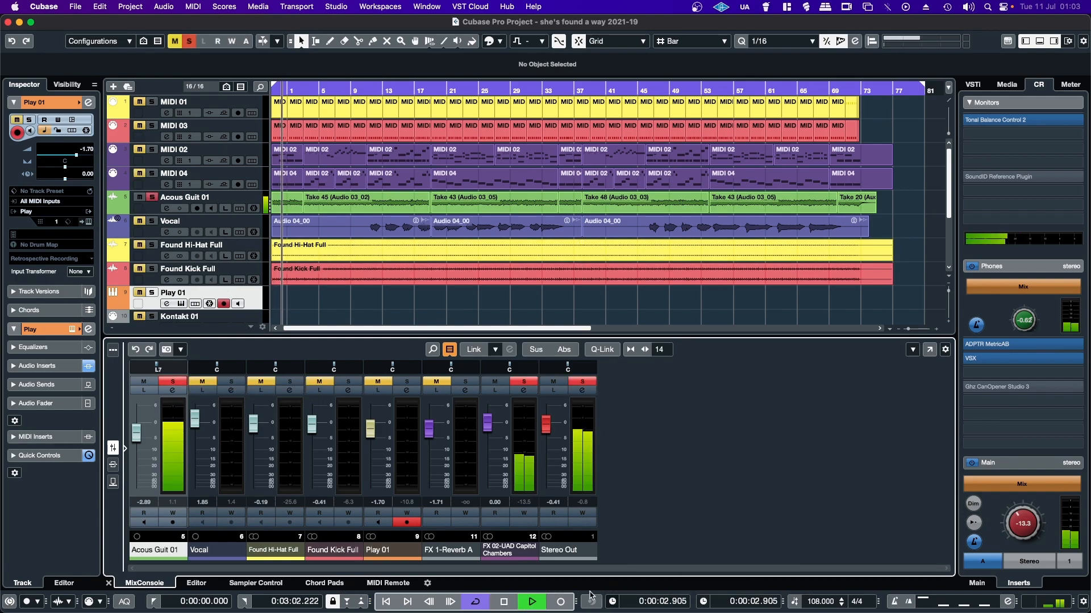
{"action": "left_click", "coordinate": [172, 390]}
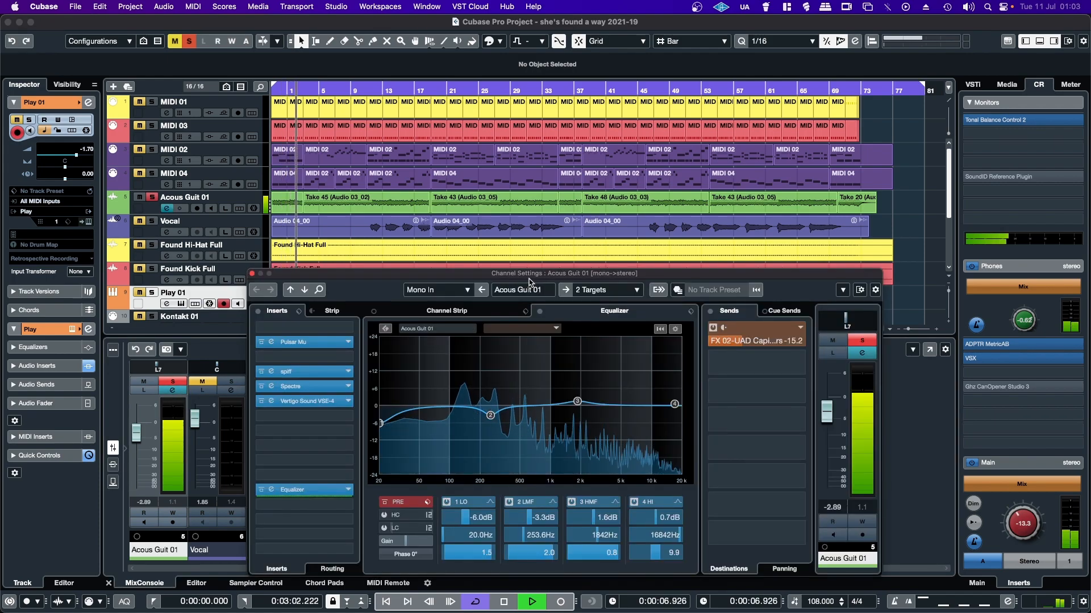
{"action": "left_click", "coordinate": [335, 490]}
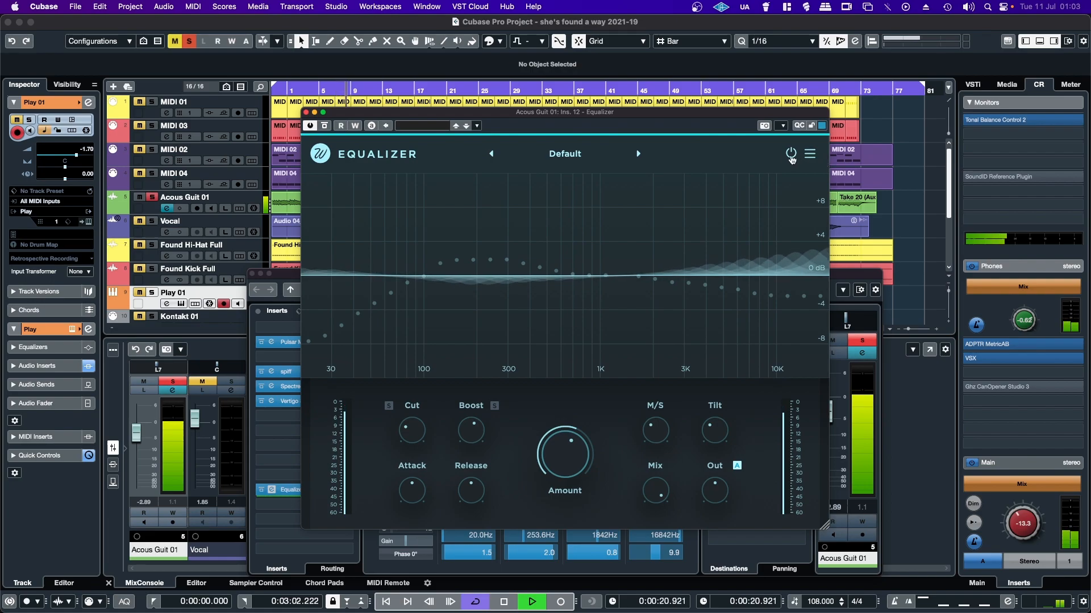
Compare the soloed guitar with the Equalizer bypassed and active.
{"action": "left_click", "coordinate": [790, 154]}
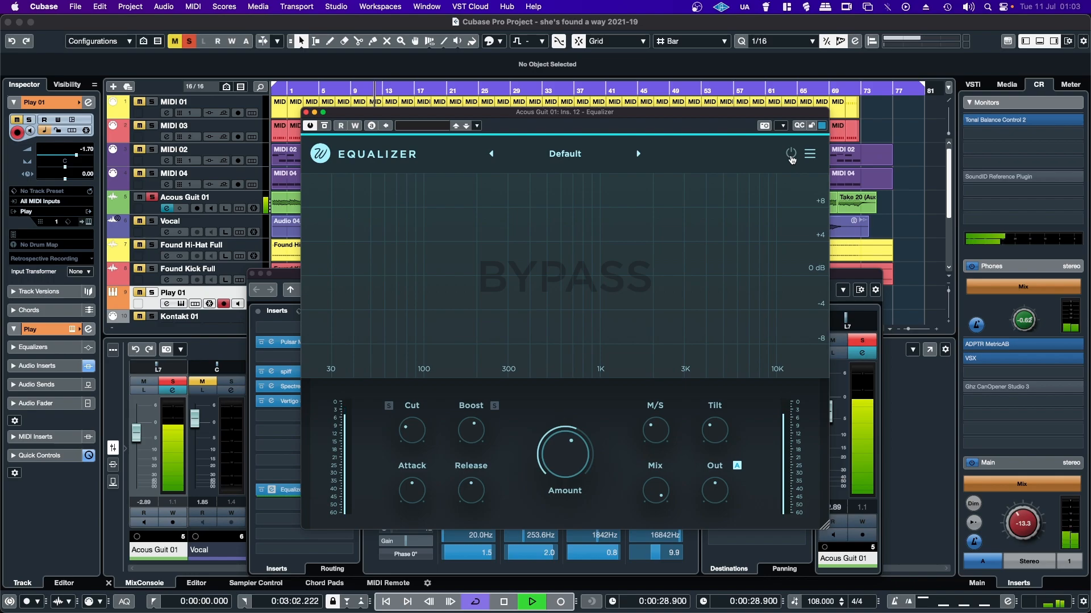
{"action": "left_click", "coordinate": [791, 159]}
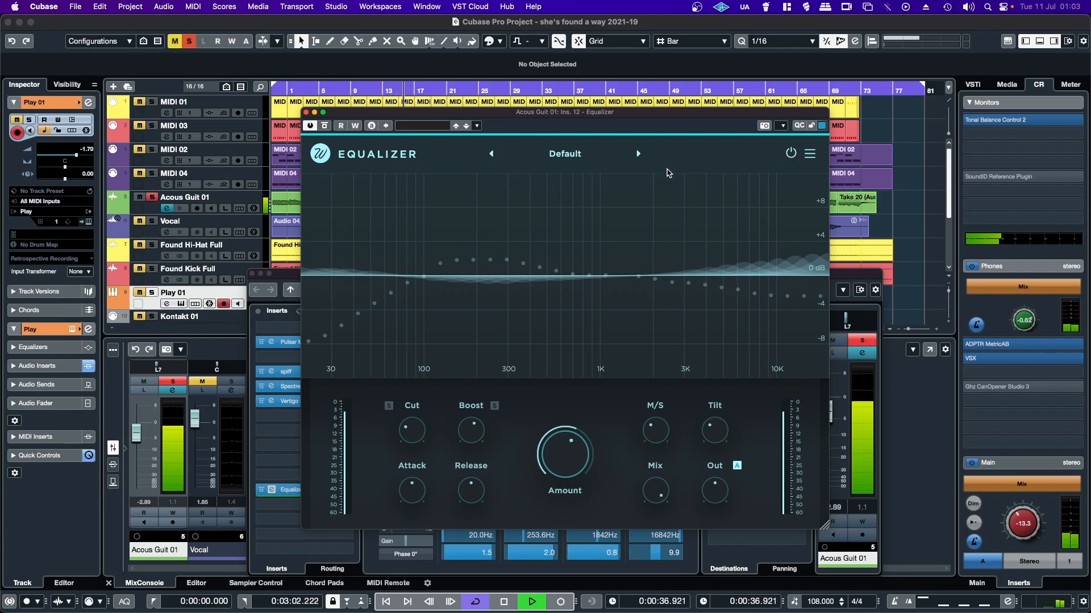
Raise the Equalizer's Amount to about 92.5 %, pull it back to a moderate setting, and compare against bypass.
{"action": "mouse_move", "coordinate": [569, 465]}
{"action": "left_click_drag", "start_coordinate": [564, 470], "coordinate": [563, 422]}
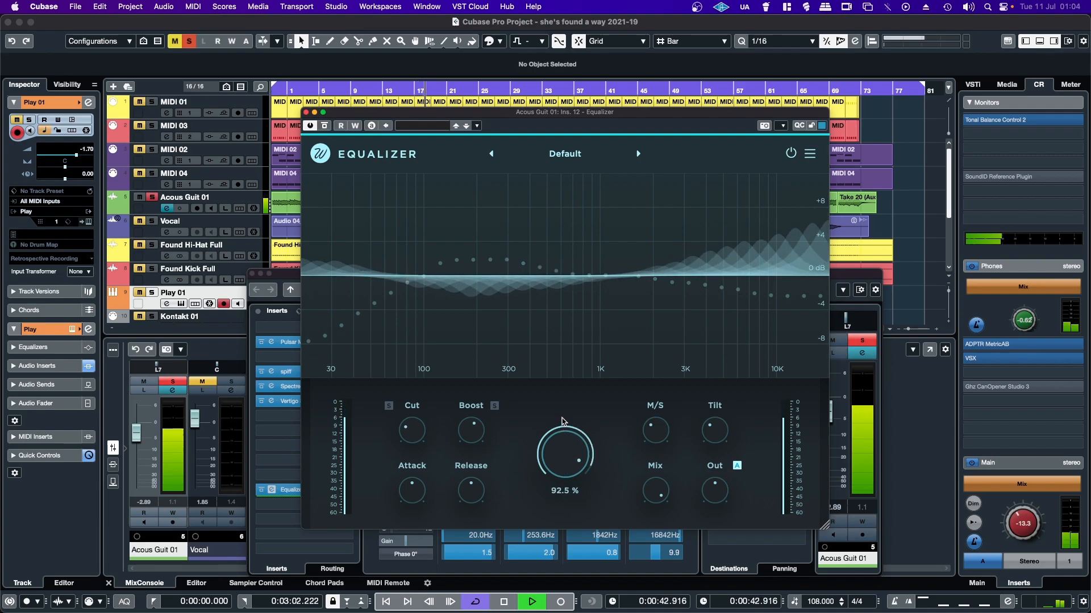
{"action": "left_click_drag", "start_coordinate": [562, 421], "coordinate": [565, 454]}
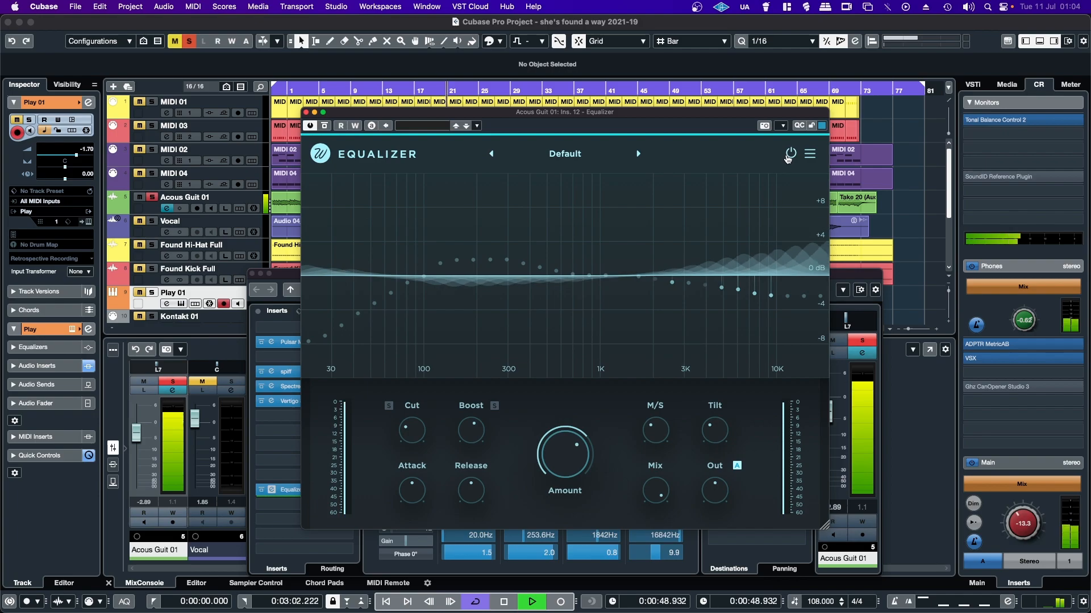
{"action": "left_click", "coordinate": [790, 156]}
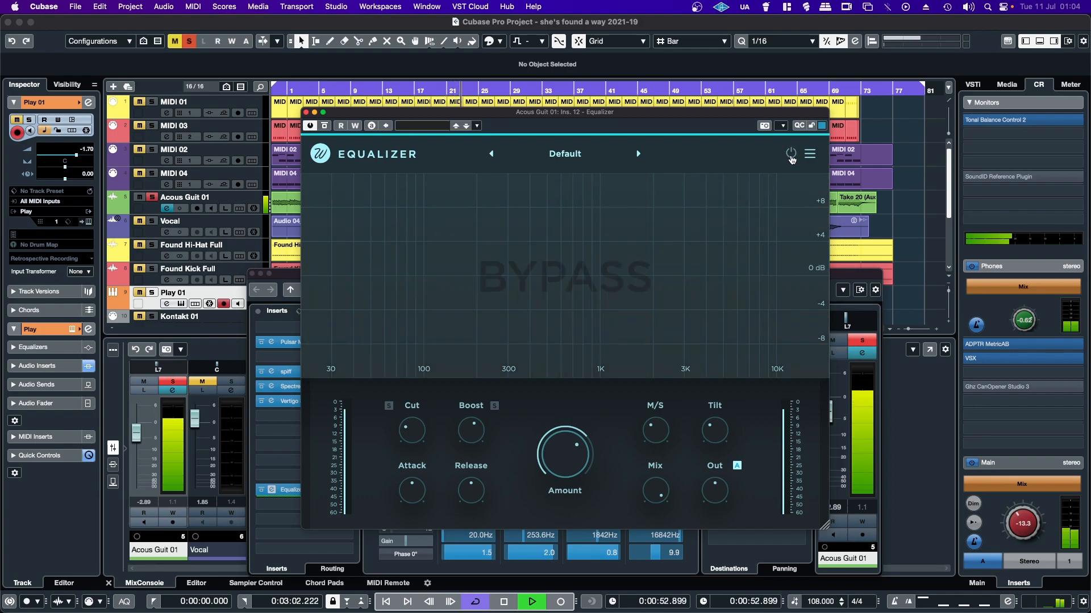
{"action": "left_click", "coordinate": [790, 155]}
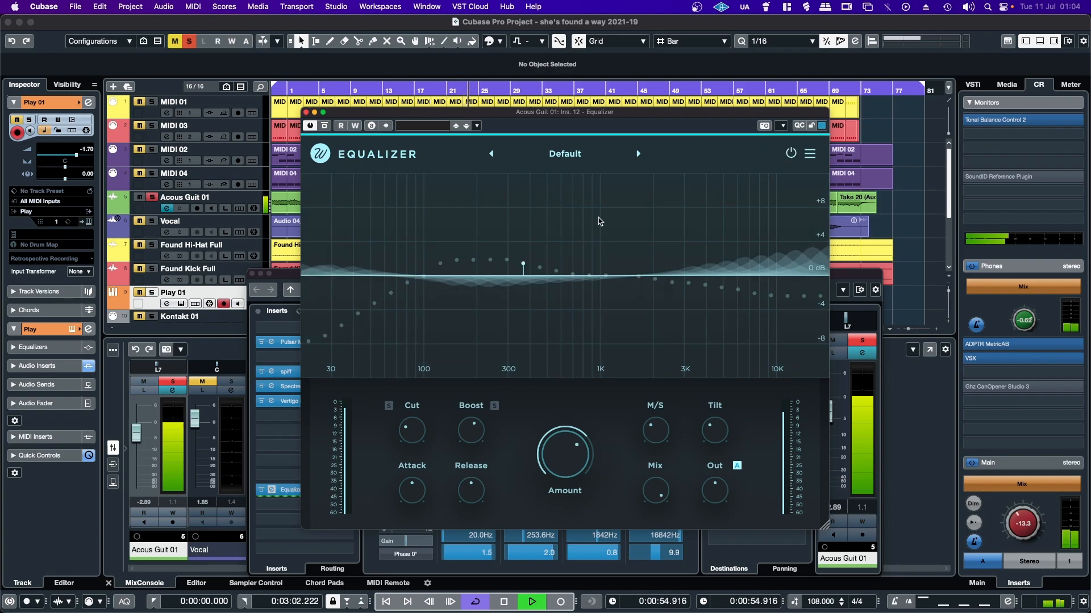
Unsolo Acous Guit 01 and compare its Equalizer bypassed and active within the full mix.
{"action": "left_click", "coordinate": [863, 344]}
{"action": "left_click", "coordinate": [863, 343]}
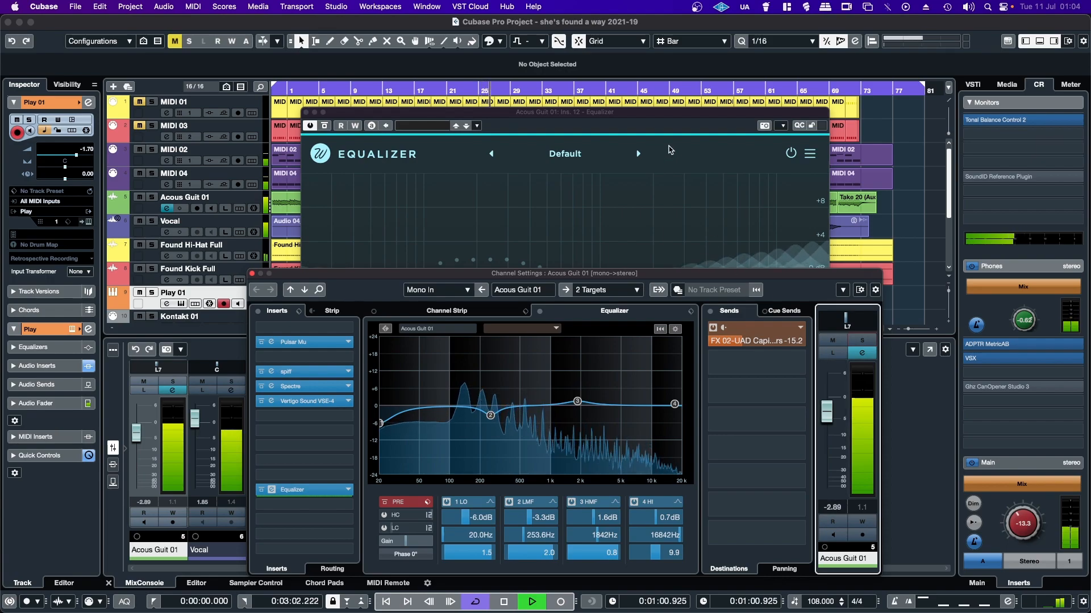
{"action": "left_click", "coordinate": [653, 124]}
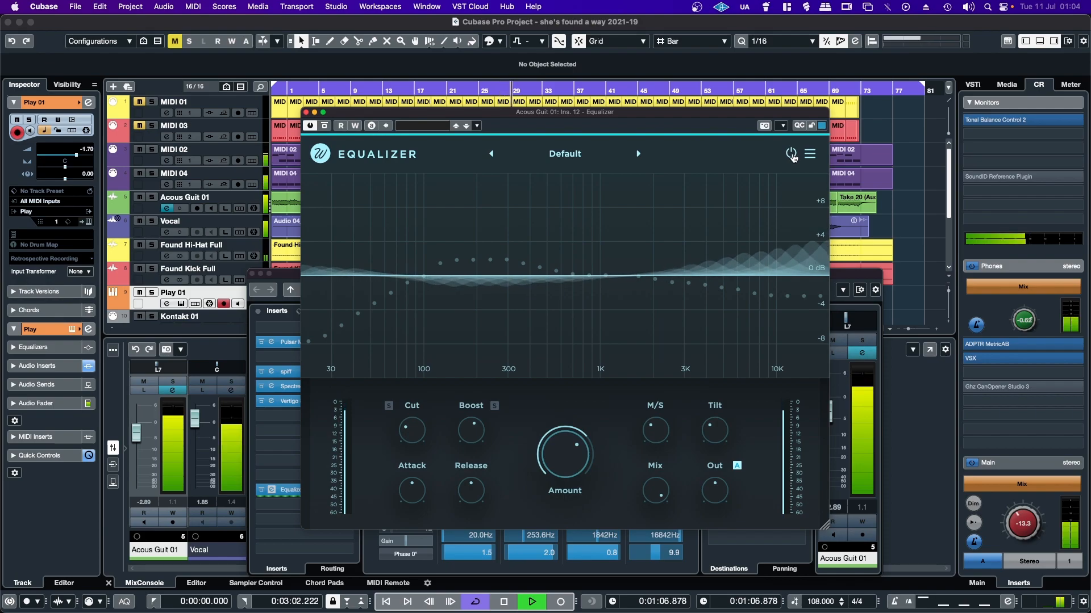
{"action": "left_click", "coordinate": [791, 154]}
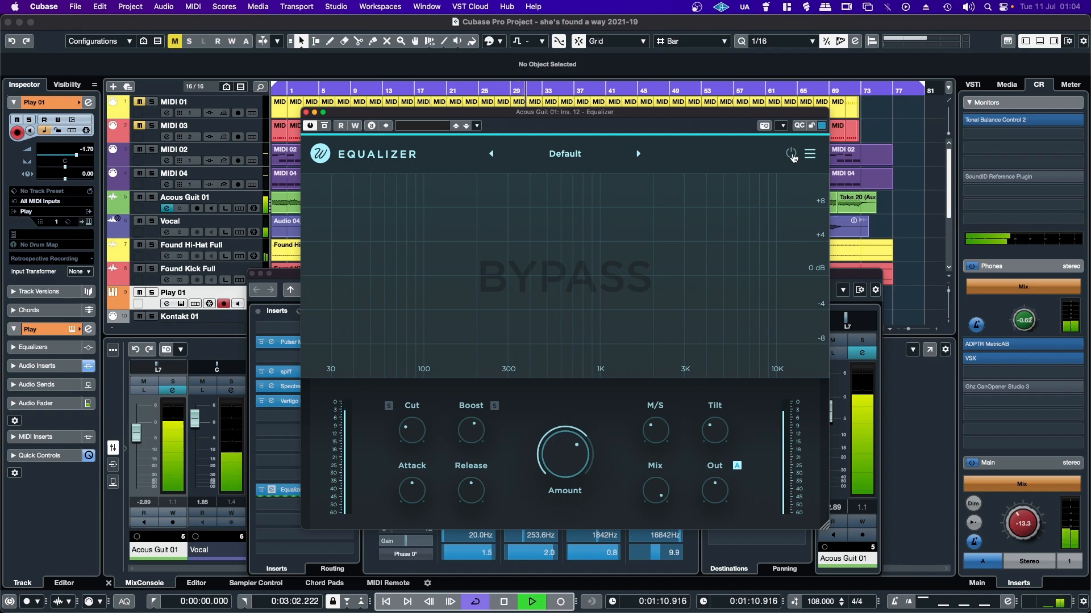
{"action": "left_click", "coordinate": [792, 155]}
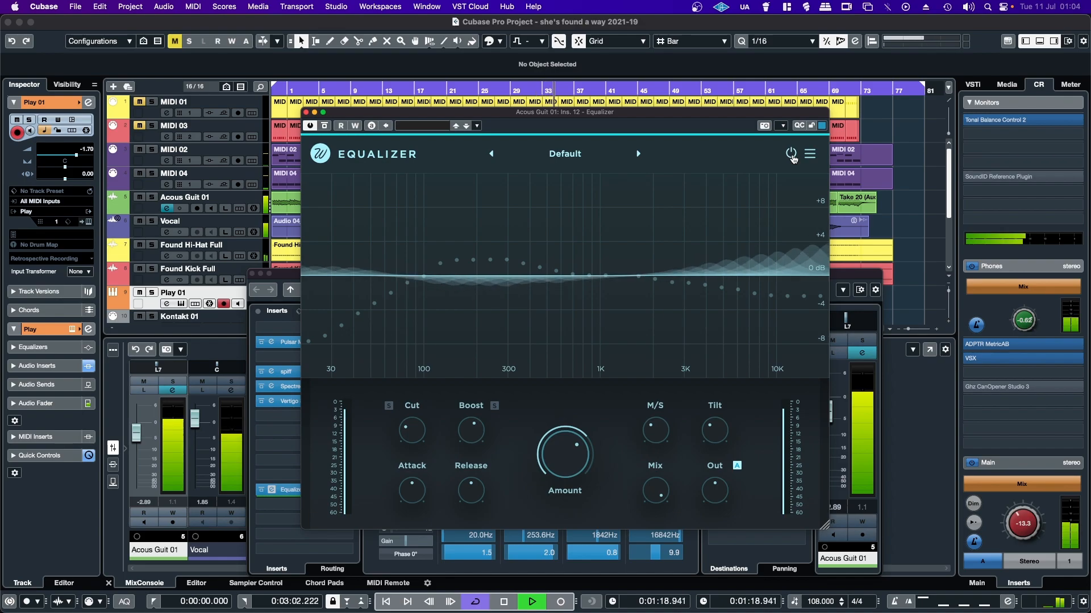
Solo Acous Guit 01 again, move the Equalizer window higher and make it slightly smaller.
{"action": "left_click", "coordinate": [862, 340]}
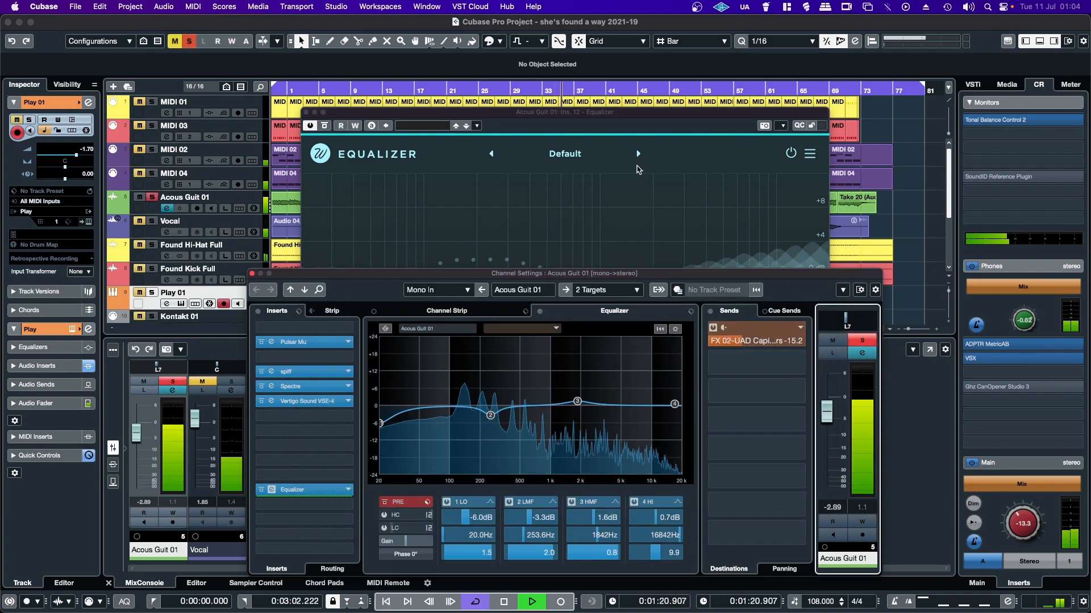
{"action": "left_click", "coordinate": [559, 112]}
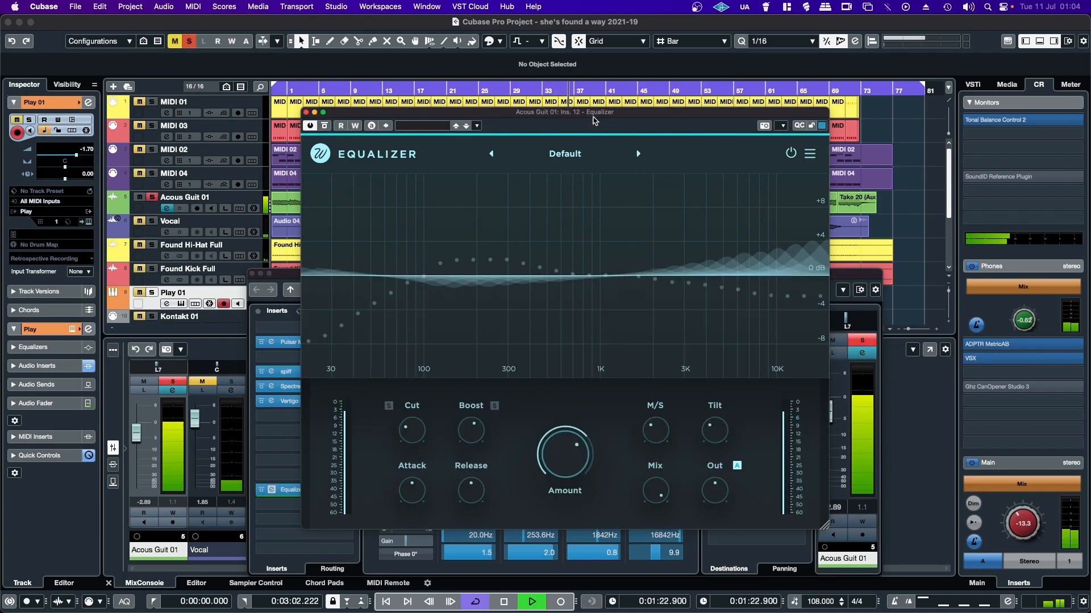
{"action": "left_click_drag", "start_coordinate": [559, 112], "coordinate": [576, 86]}
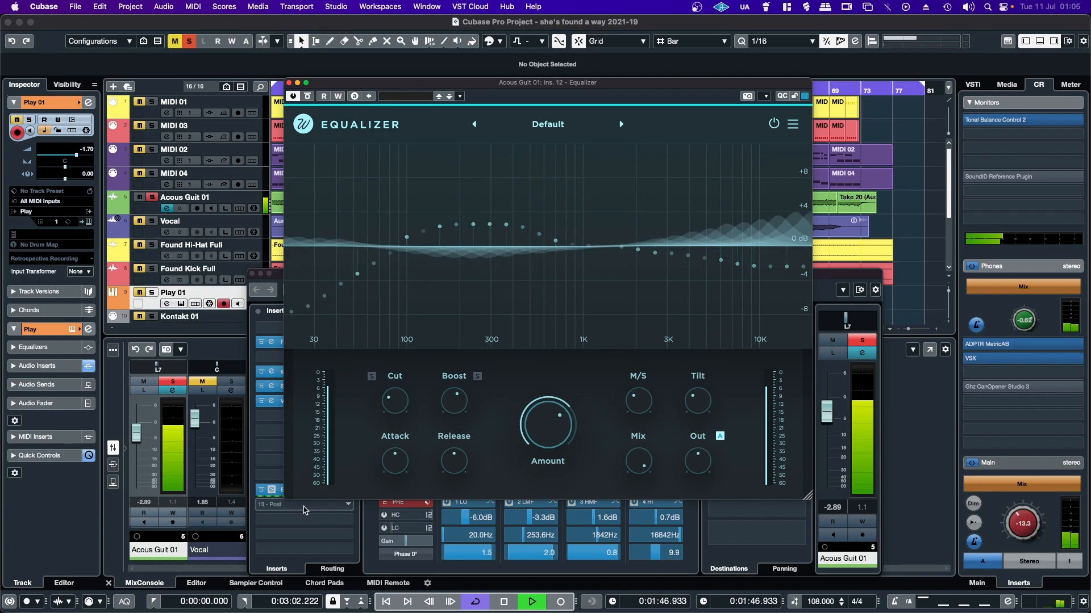
{"action": "mouse_move", "coordinate": [286, 499]}
{"action": "left_mouse_down"}
{"action": "mouse_move", "coordinate": [163, 586]}
{"action": "mouse_move", "coordinate": [292, 501]}
{"action": "left_mouse_up"}
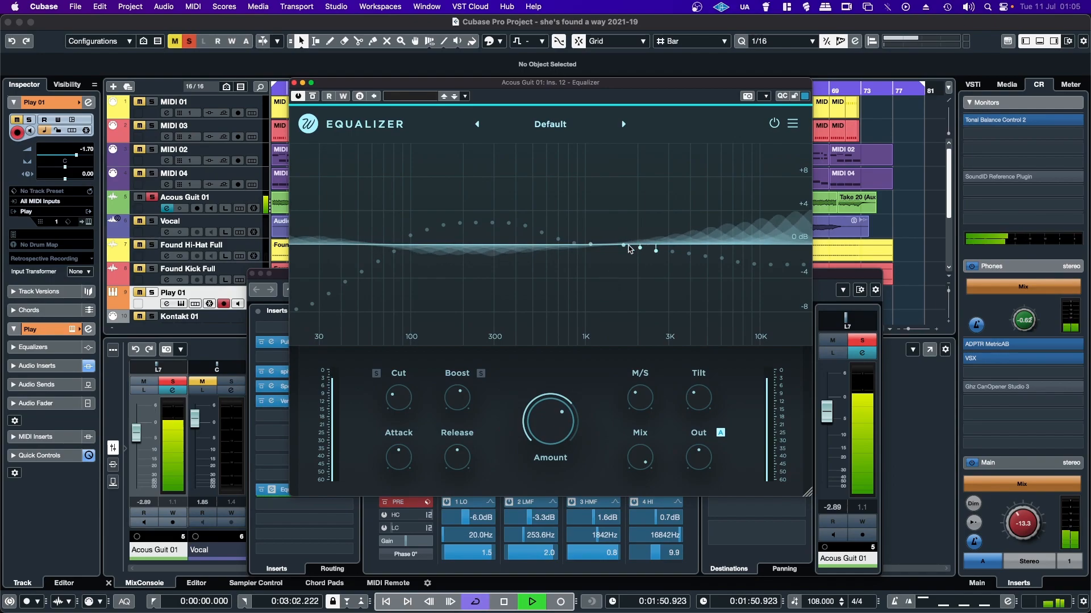
Push the Equalizer's Tilt to 100 %, then reduce it to slightly above centre.
{"action": "left_click_drag", "start_coordinate": [720, 262], "coordinate": [762, 267]}
{"action": "mouse_move", "coordinate": [699, 403]}
{"action": "left_click_drag", "start_coordinate": [700, 403], "coordinate": [681, 273]}
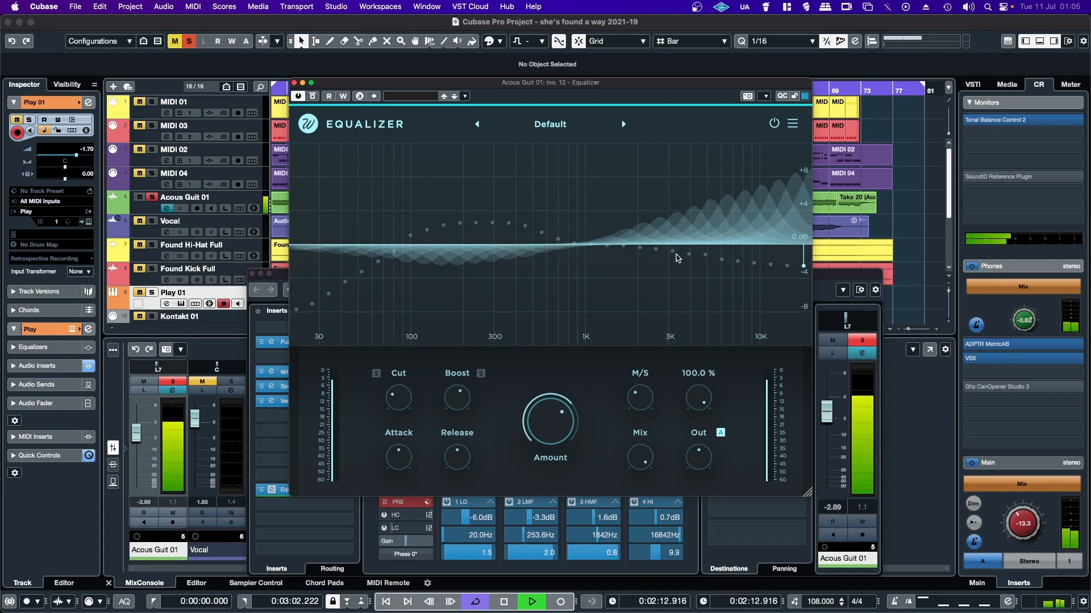
{"action": "left_click_drag", "start_coordinate": [681, 307], "coordinate": [688, 374]}
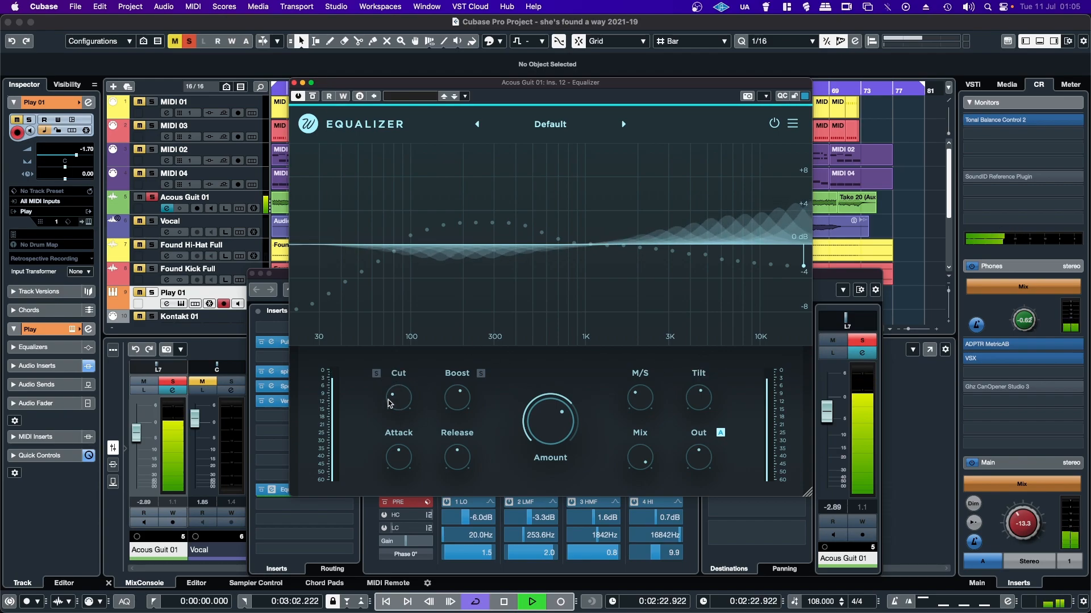
Audition the Equalizer's Boost and Cut signals in solo in turn, and raise the Cut amount slightly.
{"action": "left_click", "coordinate": [481, 373]}
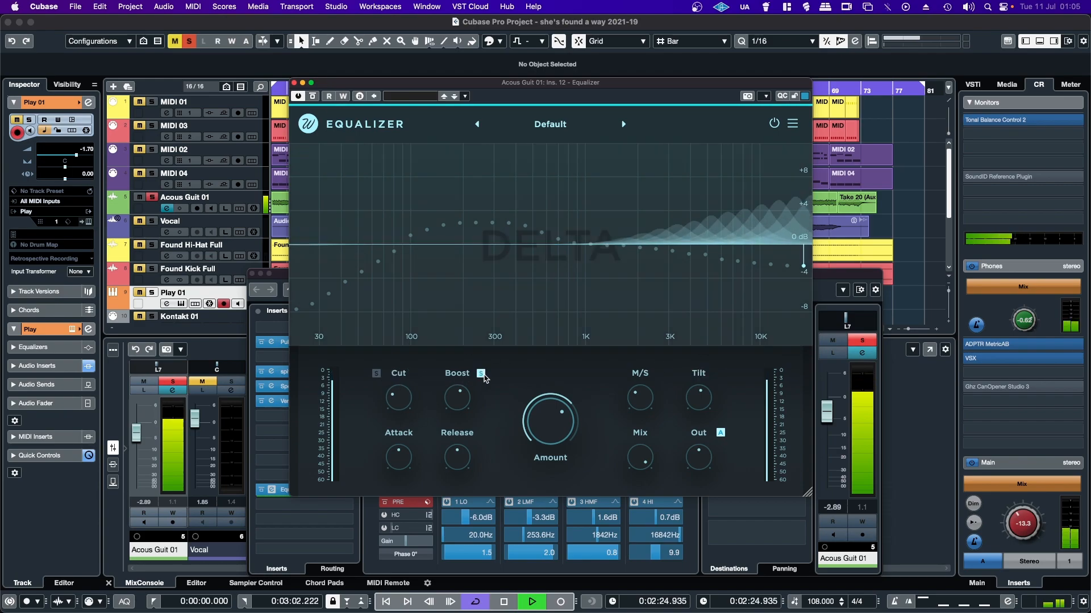
{"action": "mouse_move", "coordinate": [459, 410]}
{"action": "left_mouse_down"}
{"action": "mouse_move", "coordinate": [461, 377]}
{"action": "mouse_move", "coordinate": [460, 464]}
{"action": "mouse_move", "coordinate": [455, 408]}
{"action": "left_mouse_up"}
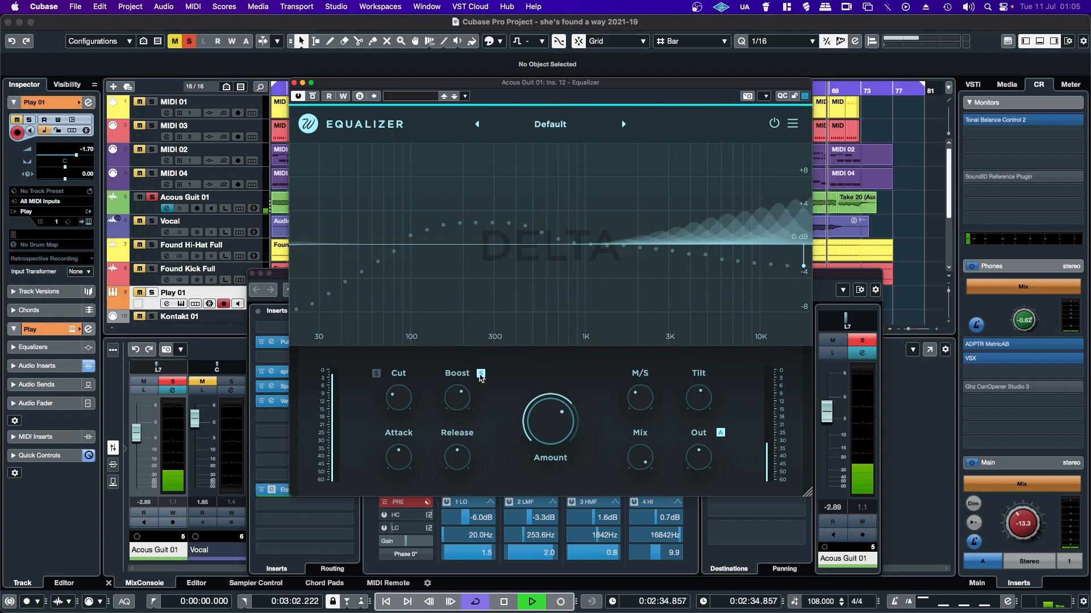
{"action": "left_click", "coordinate": [376, 373]}
{"action": "left_click_drag", "start_coordinate": [399, 416], "coordinate": [385, 389]}
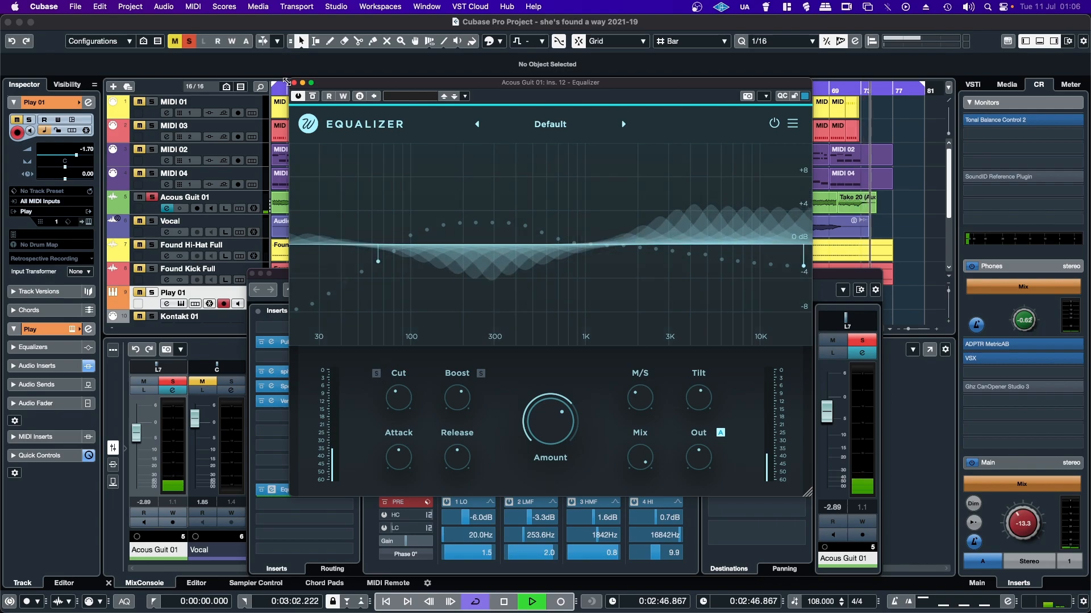
Close the Equalizer window and compare the guitar with its insert slot switched off and on.
{"action": "left_click", "coordinate": [294, 83]}
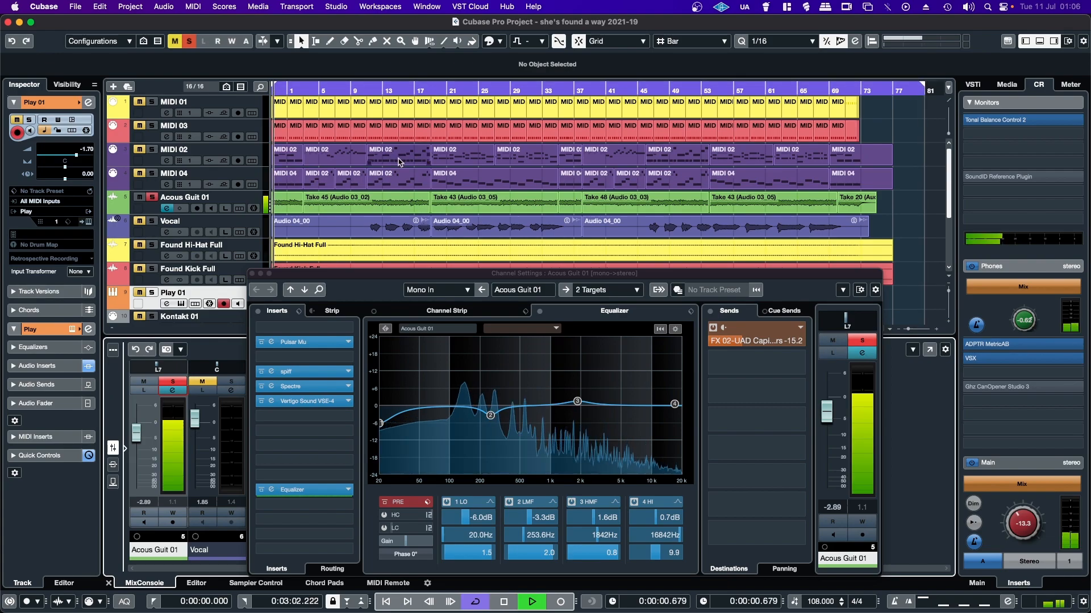
{"action": "left_click", "coordinate": [261, 491]}
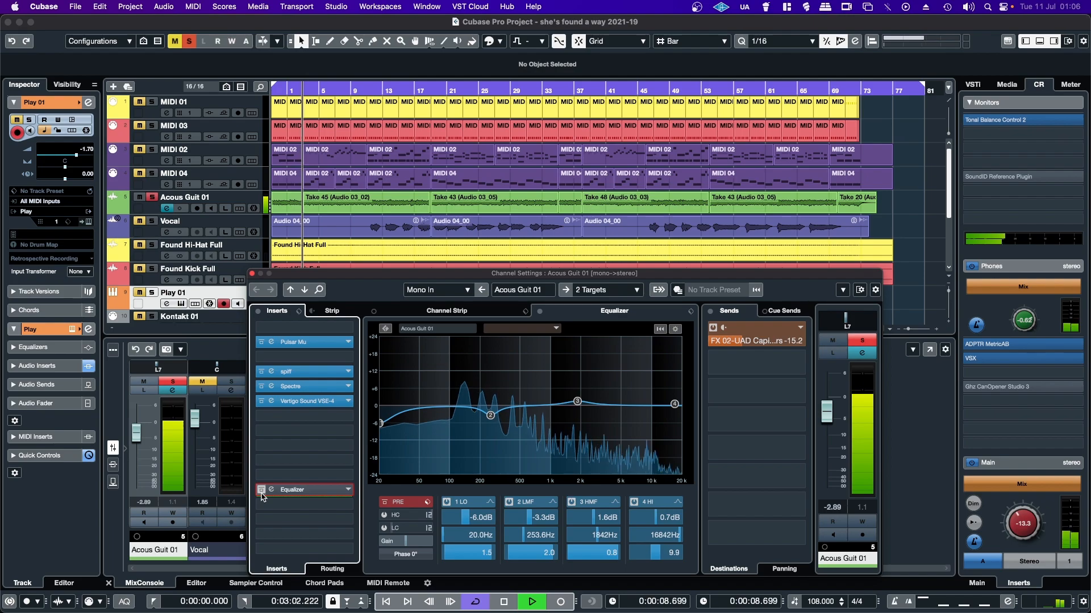
{"action": "left_click", "coordinate": [261, 494]}
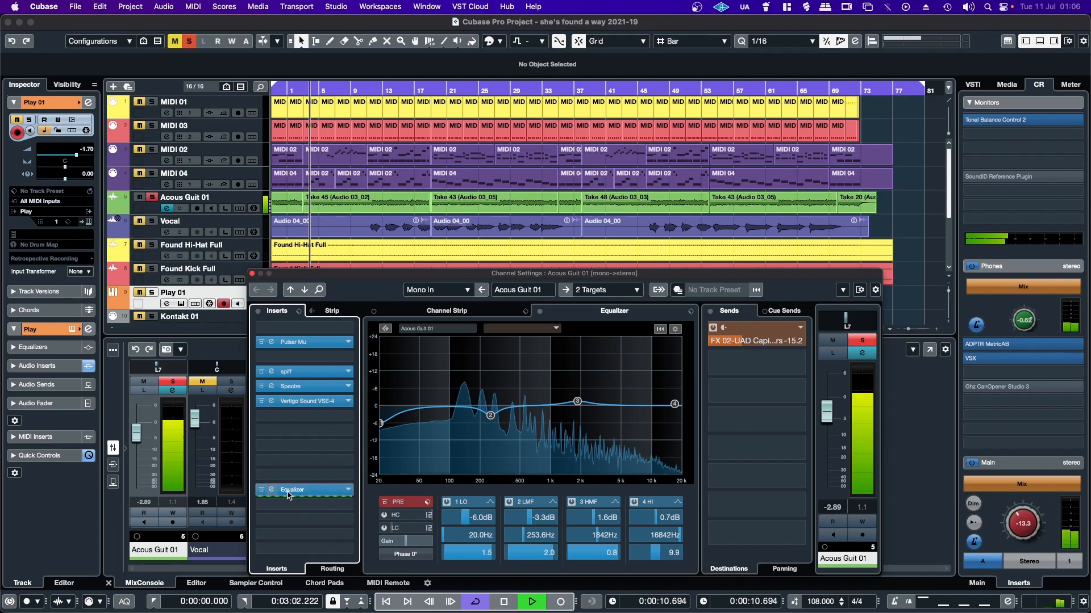
Reopen the Equalizer, lower its Amount slightly and compare the guitar against bypass.
{"action": "left_click", "coordinate": [271, 490]}
{"action": "left_click_drag", "start_coordinate": [558, 425], "coordinate": [553, 440]}
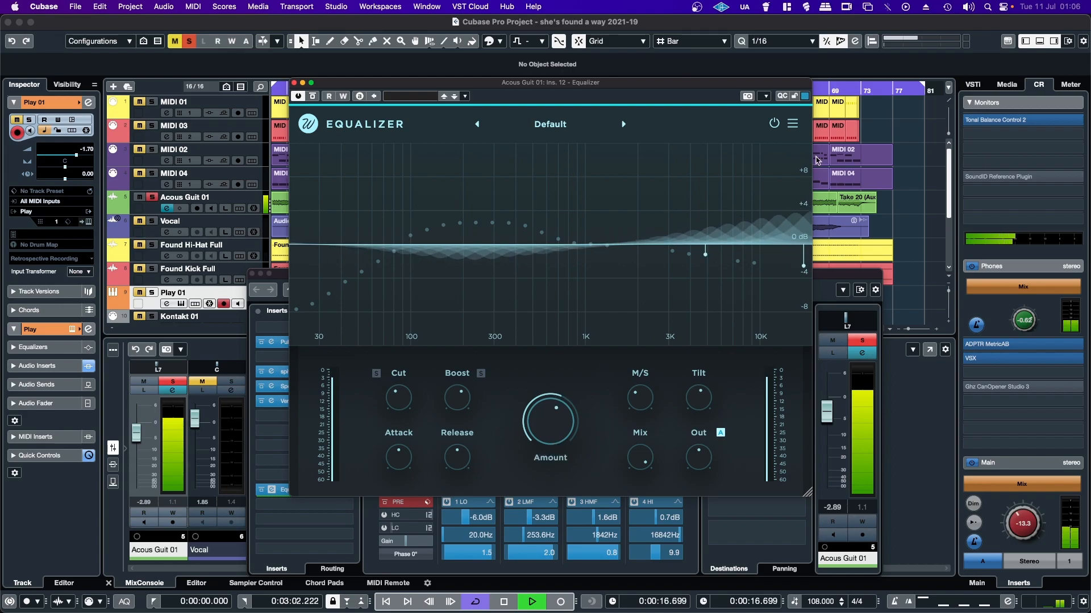
{"action": "left_click", "coordinate": [774, 125]}
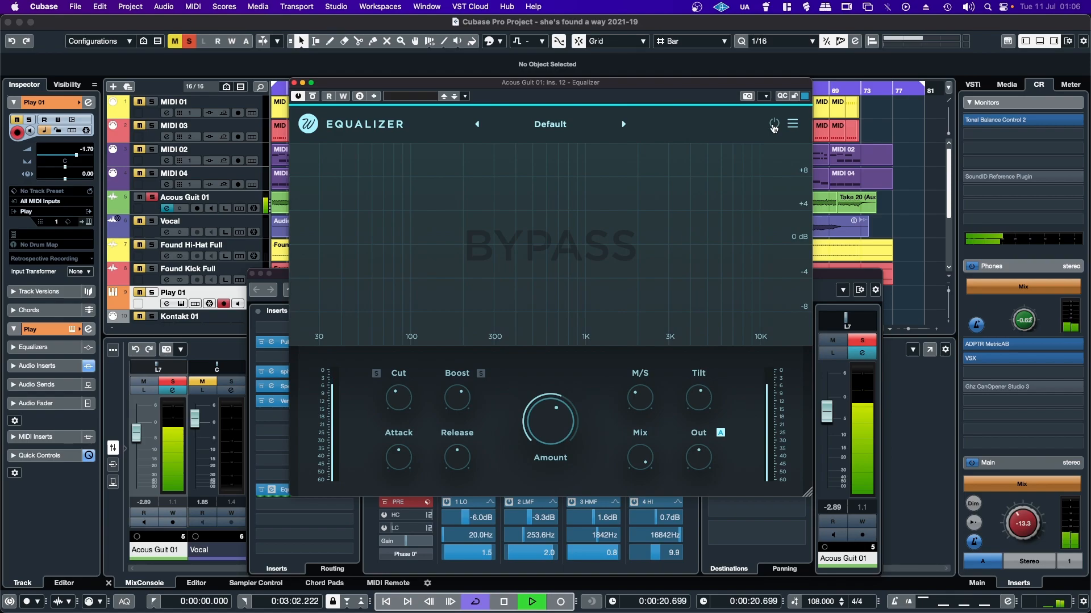
{"action": "left_click", "coordinate": [774, 126]}
Close the Equalizer, unsolo Acous Guit 01 and close its channel settings.
{"action": "left_click", "coordinate": [294, 82]}
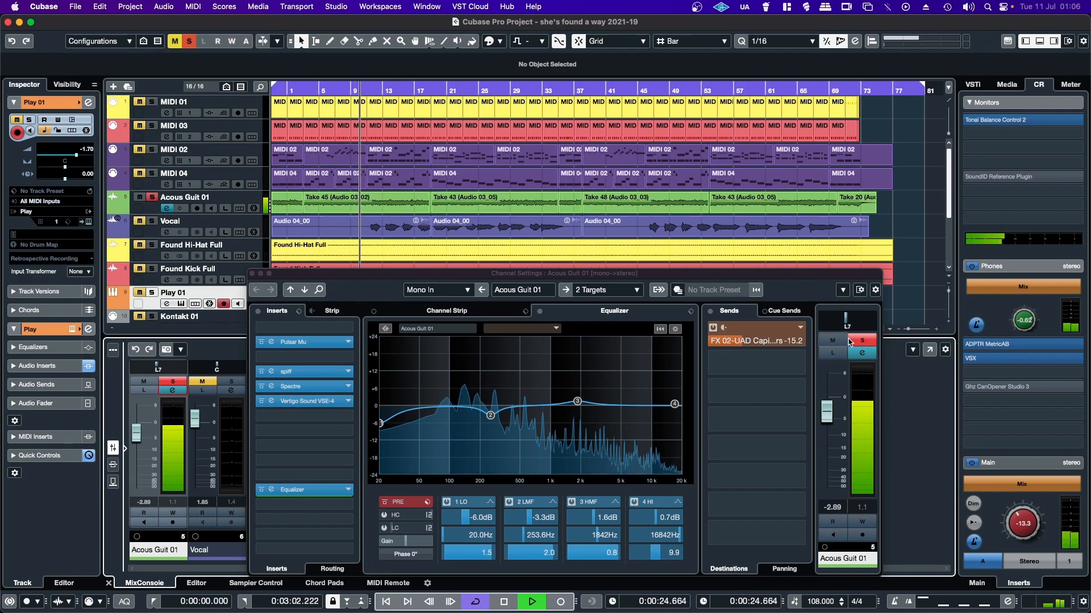
{"action": "left_click", "coordinate": [851, 341]}
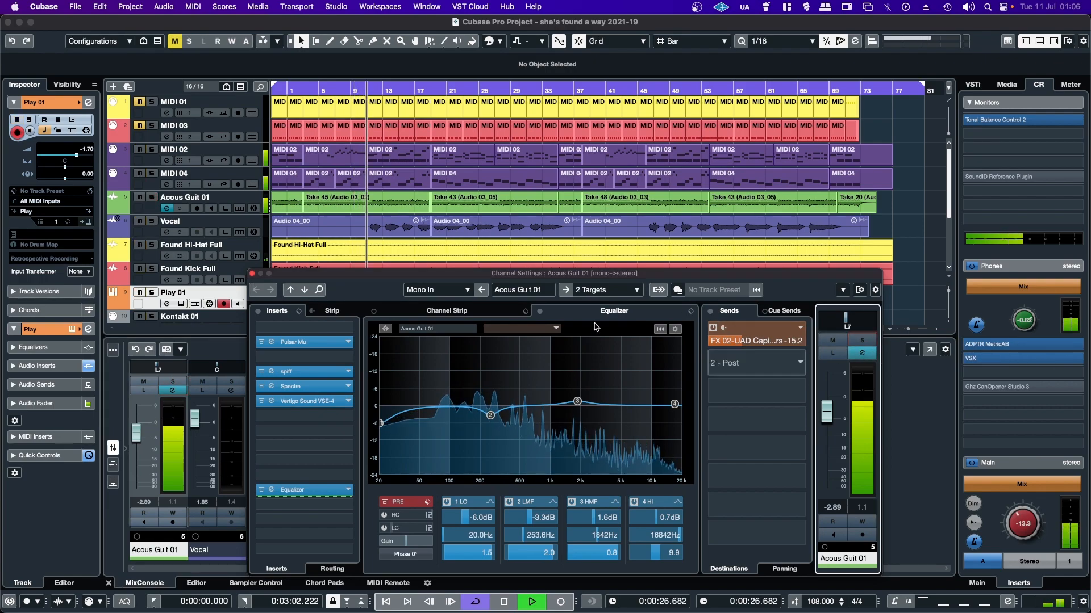
{"action": "left_click", "coordinate": [252, 274]}
Solo the Acous Guit 01 and Vocal channels together.
{"action": "left_click", "coordinate": [173, 382]}
{"action": "left_click", "coordinate": [231, 384]}
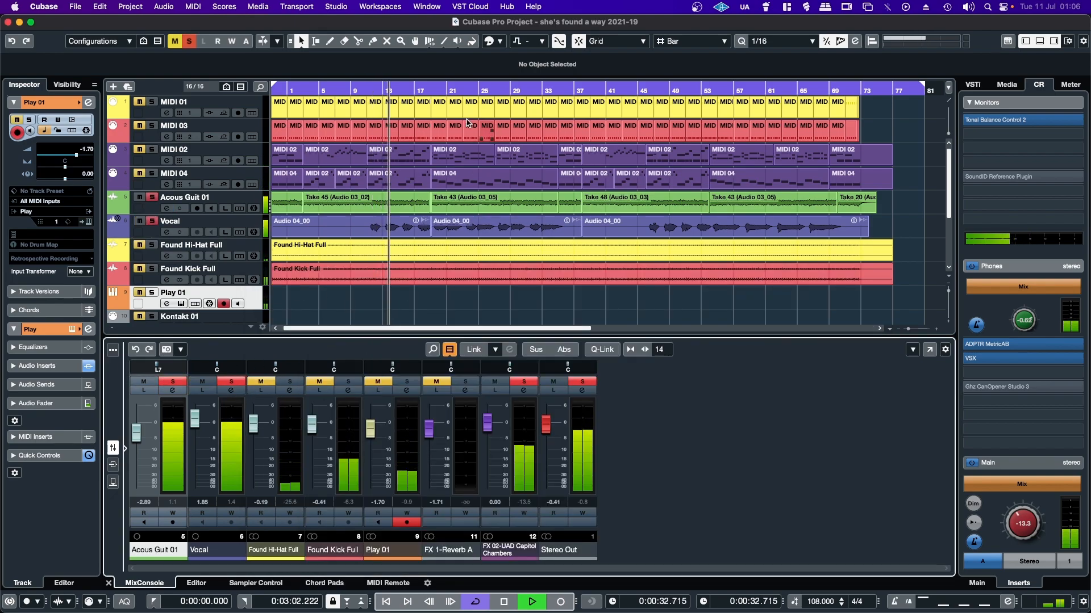
Open the Vocal channel settings, compare its Equalizer insert off and on, and inspect the plug-in's curve before closing its window.
{"action": "left_click", "coordinate": [230, 392]}
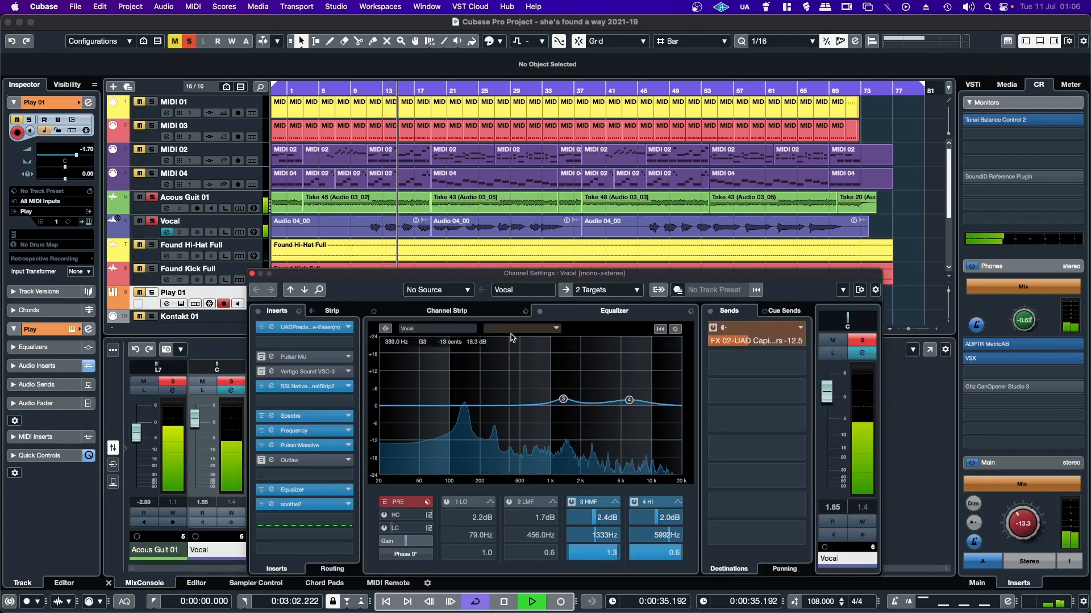
{"action": "left_click", "coordinate": [261, 491]}
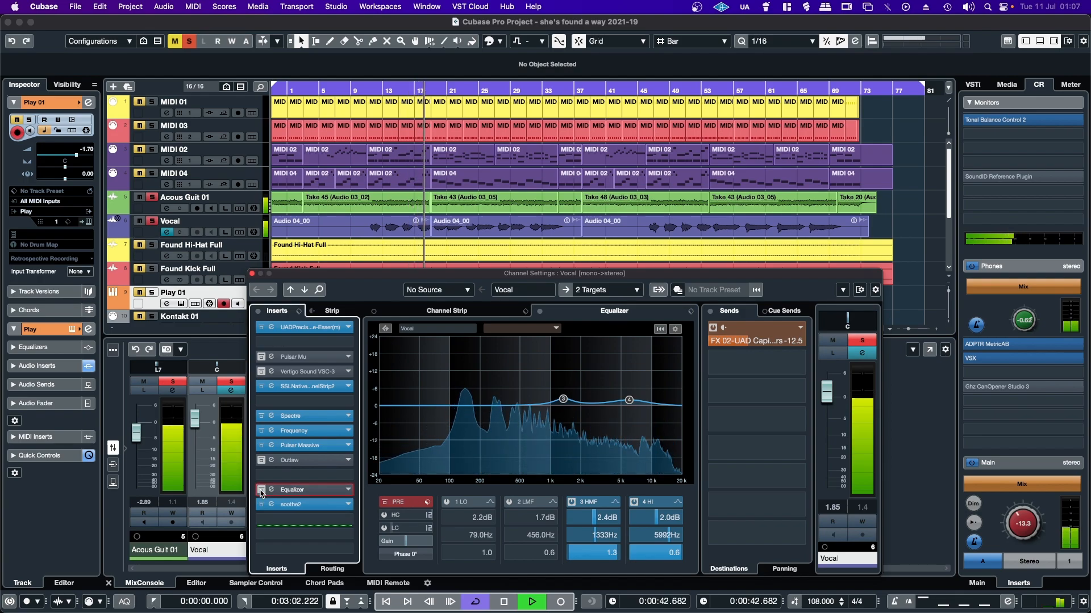
{"action": "left_click", "coordinate": [296, 490]}
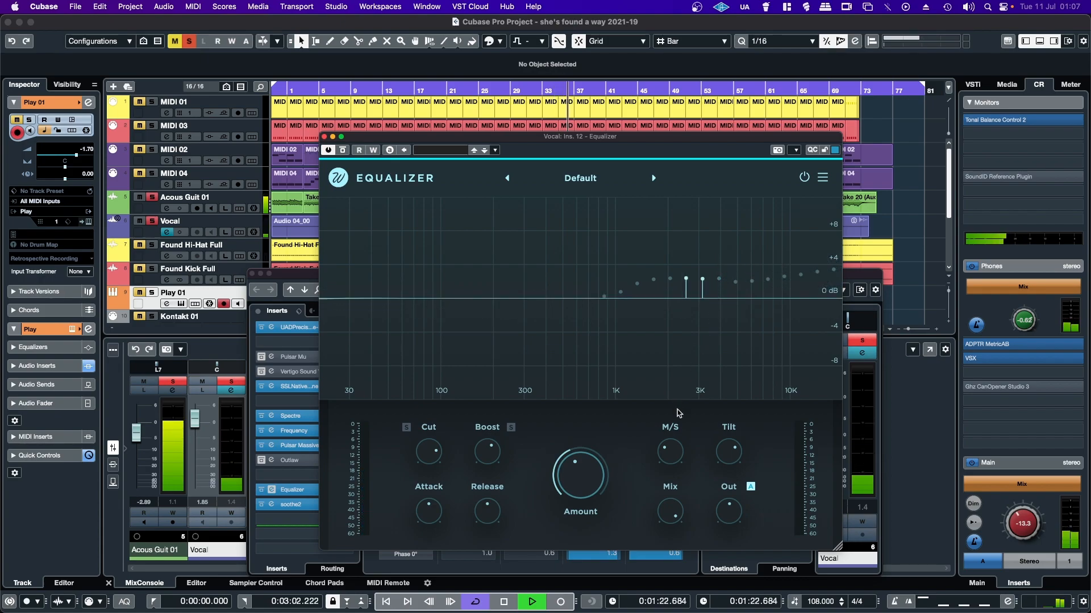
{"action": "left_click", "coordinate": [325, 137]}
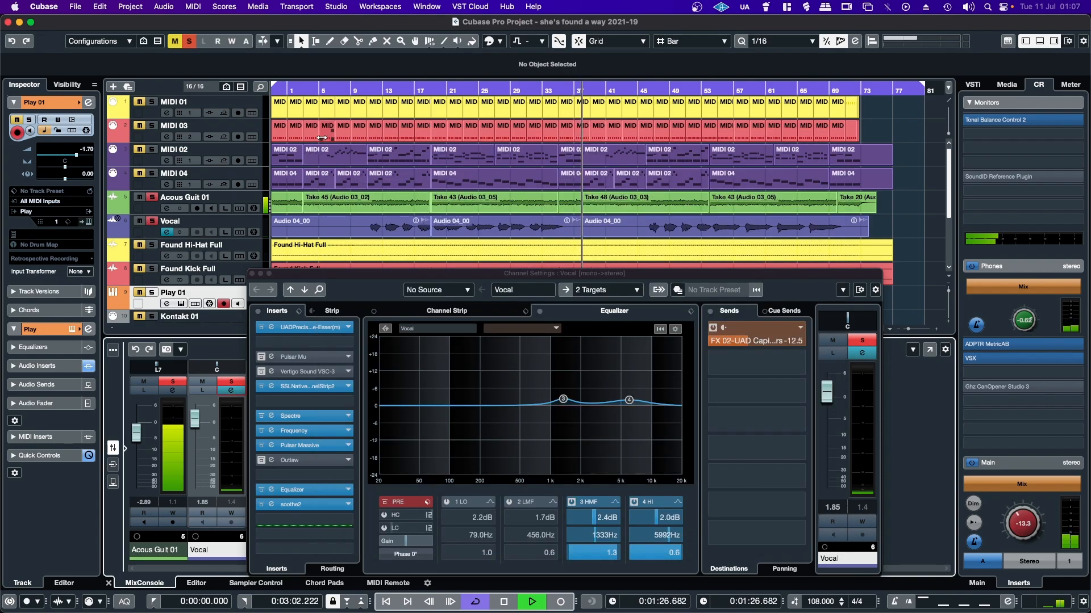
Open the UAD Precision De-Esser on the Vocal channel to review its settings, and close it again.
{"action": "left_click", "coordinate": [307, 329]}
{"action": "left_click", "coordinate": [307, 329]}
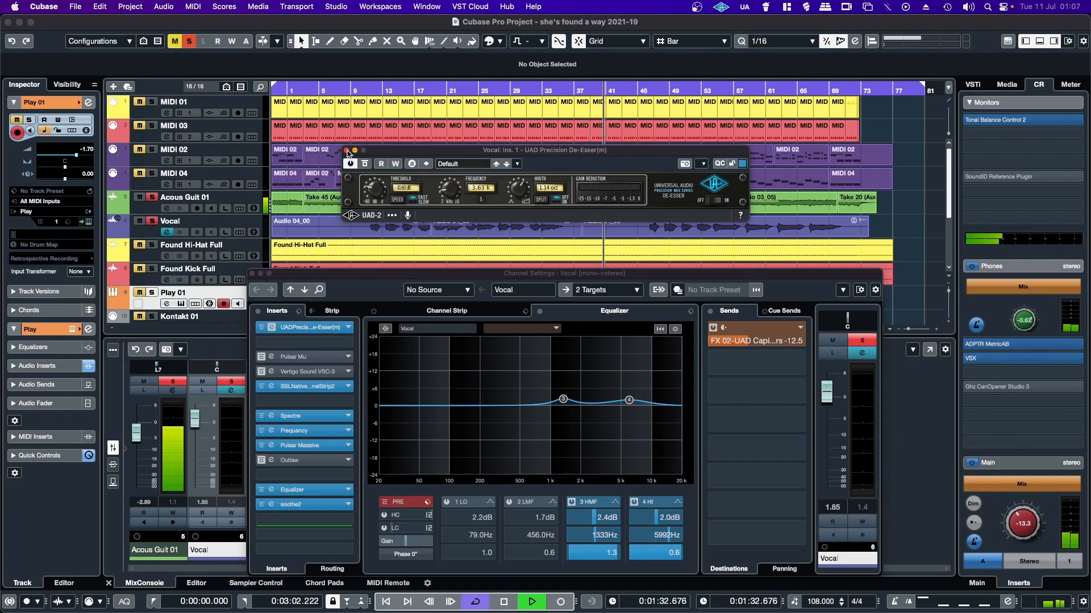
{"action": "left_click", "coordinate": [347, 151]}
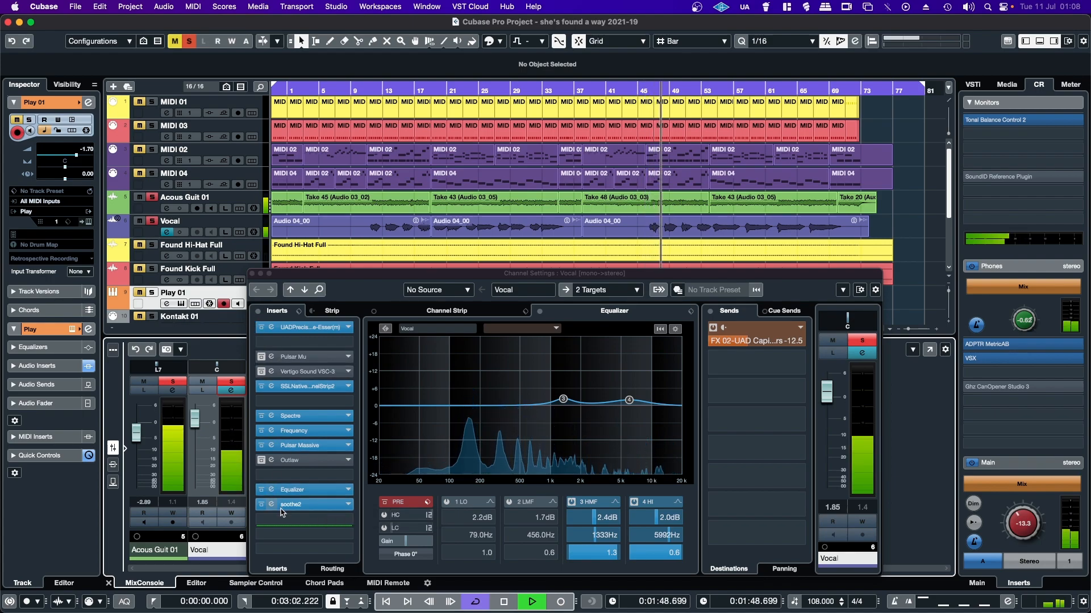
Compare the vocal with the soothe2 insert bypassed and active, and close the Vocal channel settings.
{"action": "left_click", "coordinate": [261, 506]}
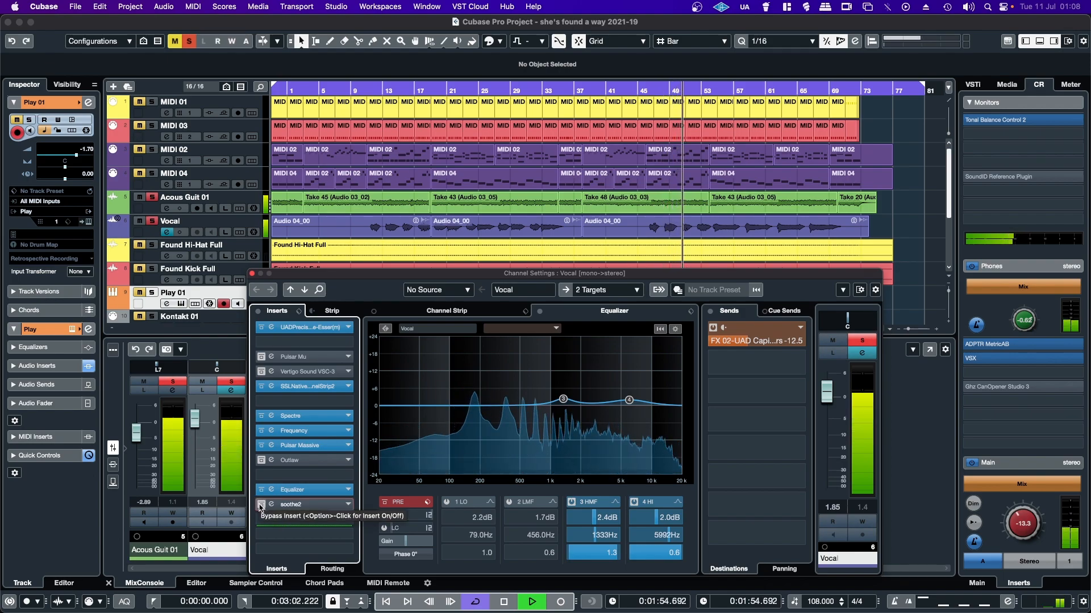
{"action": "left_click", "coordinate": [261, 504]}
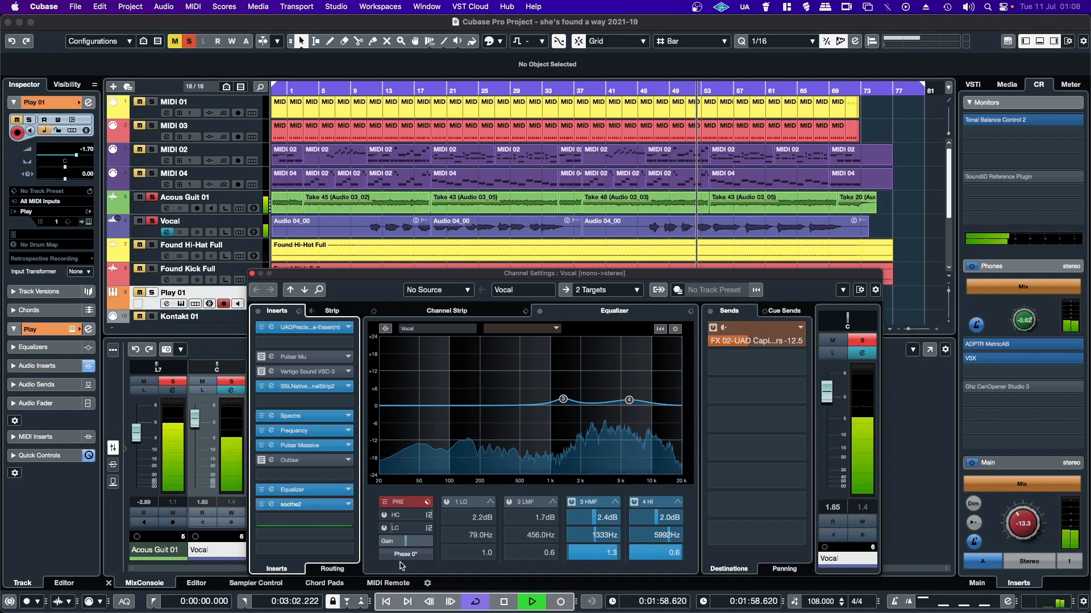
{"action": "left_click", "coordinate": [252, 274]}
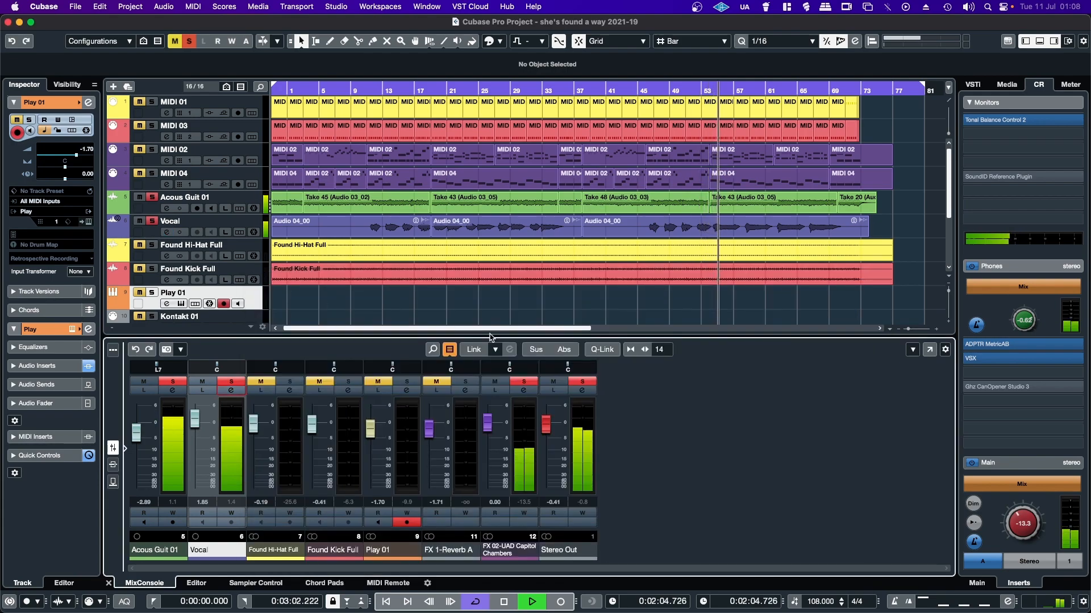
Reopen the Vocal channel settings, compare the vocal with the Equalizer insert bypassed and active, and close them.
{"action": "left_click", "coordinate": [230, 391]}
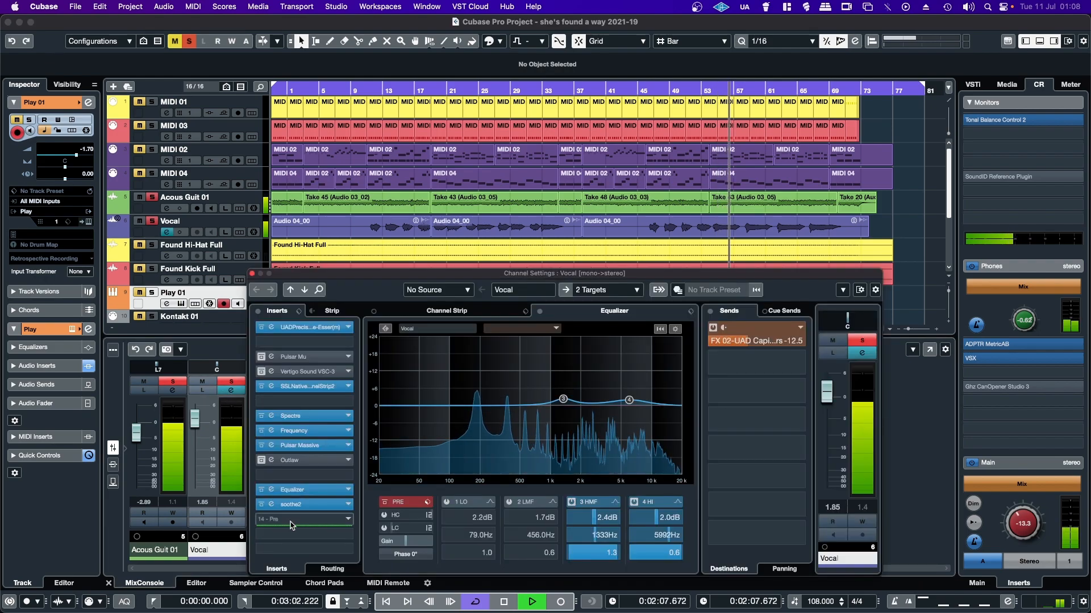
{"action": "left_click", "coordinate": [261, 492]}
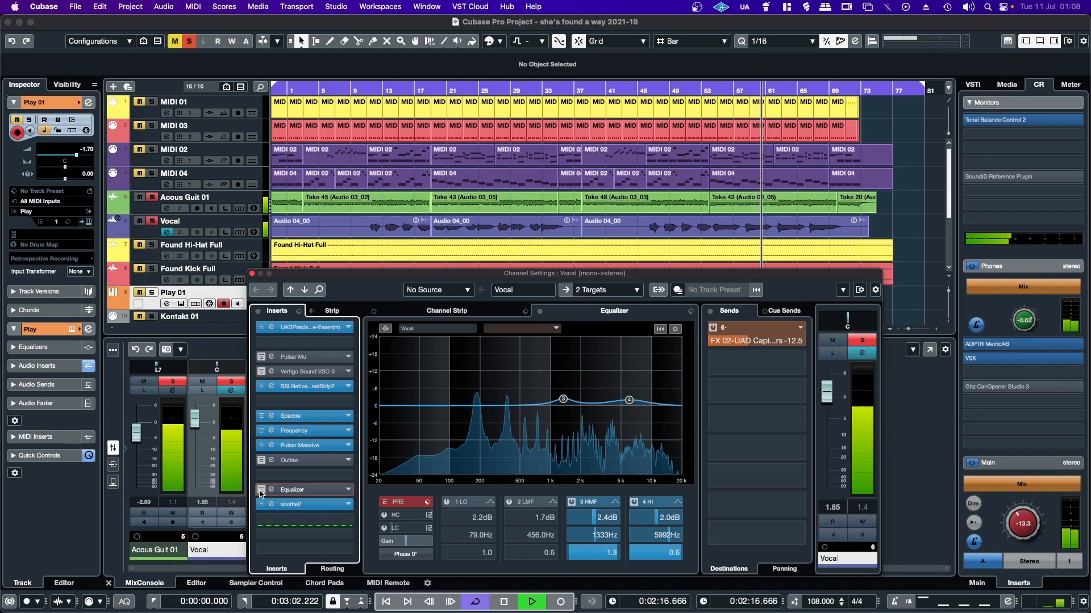
{"action": "left_click", "coordinate": [261, 492]}
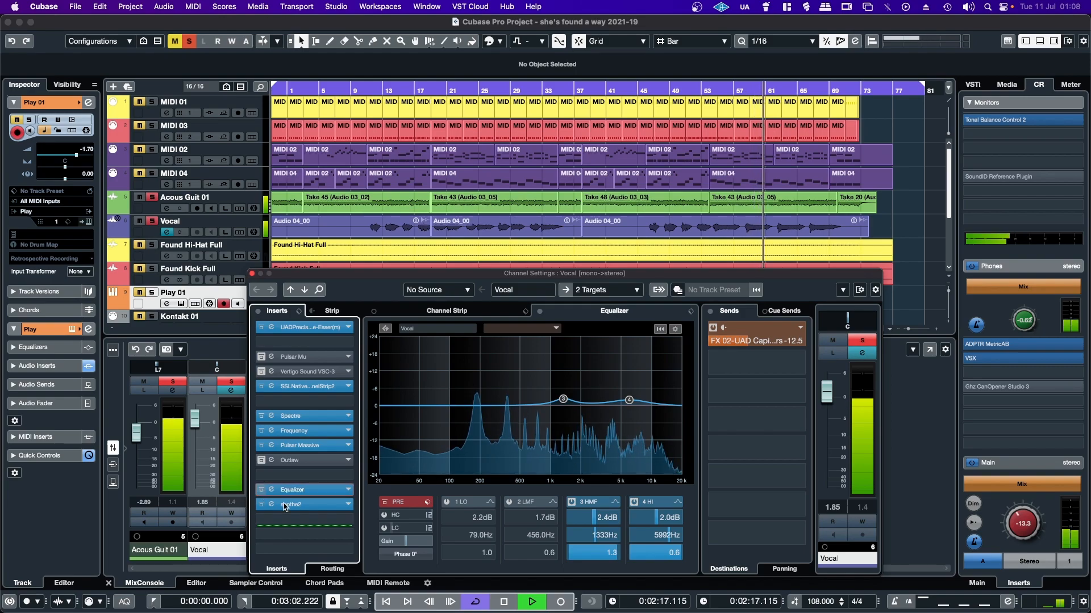
{"action": "left_click", "coordinate": [253, 273]}
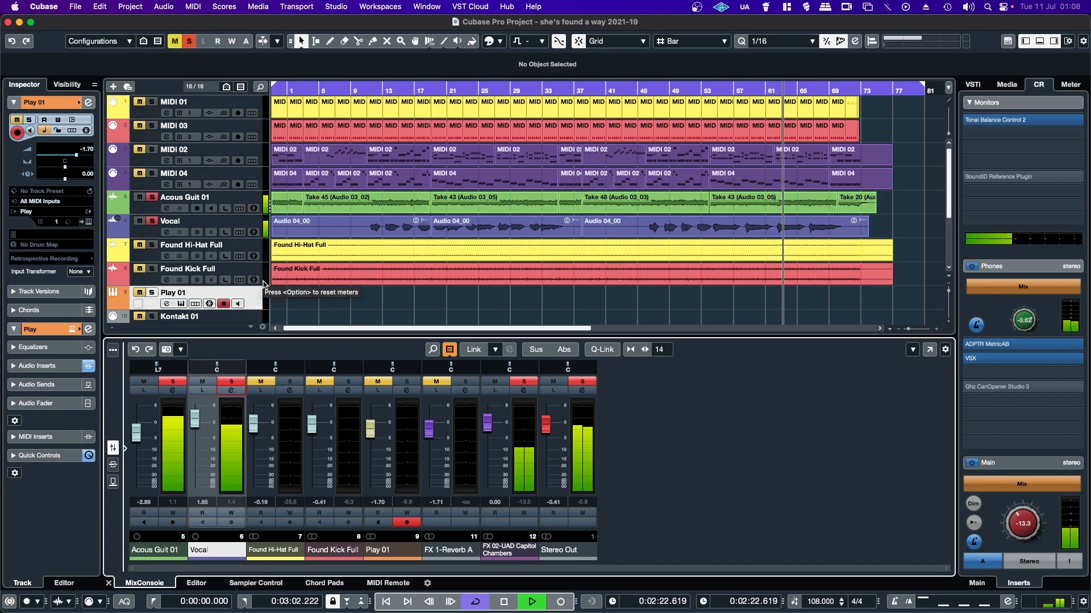
Clear the active solos, solo the Found Hi-Hat Full channel and restart playback near the beginning of the song.
{"action": "left_click", "coordinate": [577, 383]}
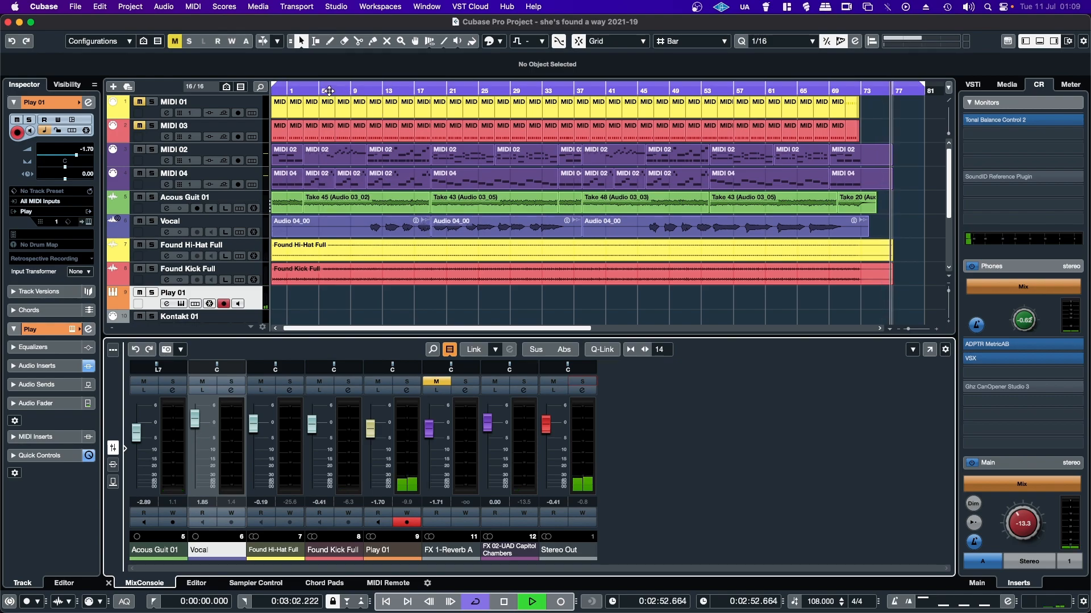
{"action": "left_click", "coordinate": [295, 380]}
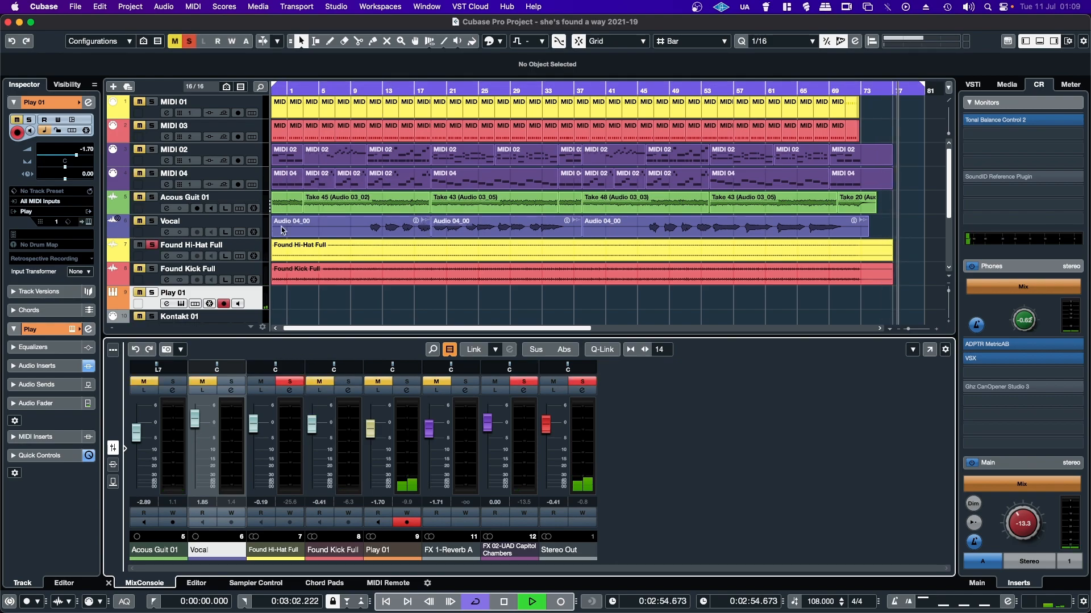
{"action": "left_click", "coordinate": [277, 91]}
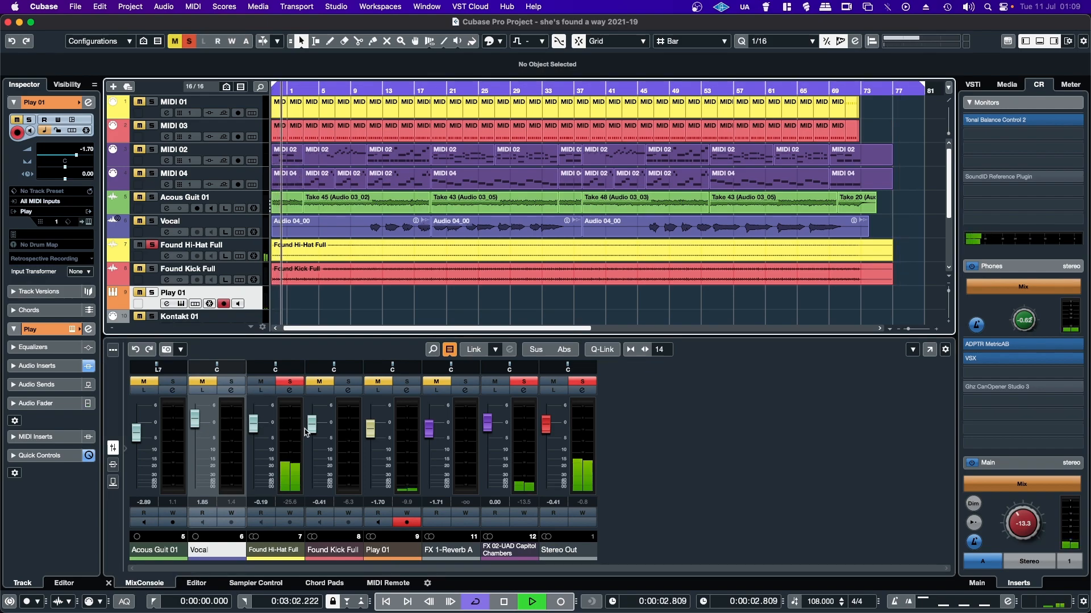
Open the Equalizer on Found Hi-Hat Full and compare the hi-hat with the plug-in bypassed and active.
{"action": "left_click", "coordinate": [289, 390]}
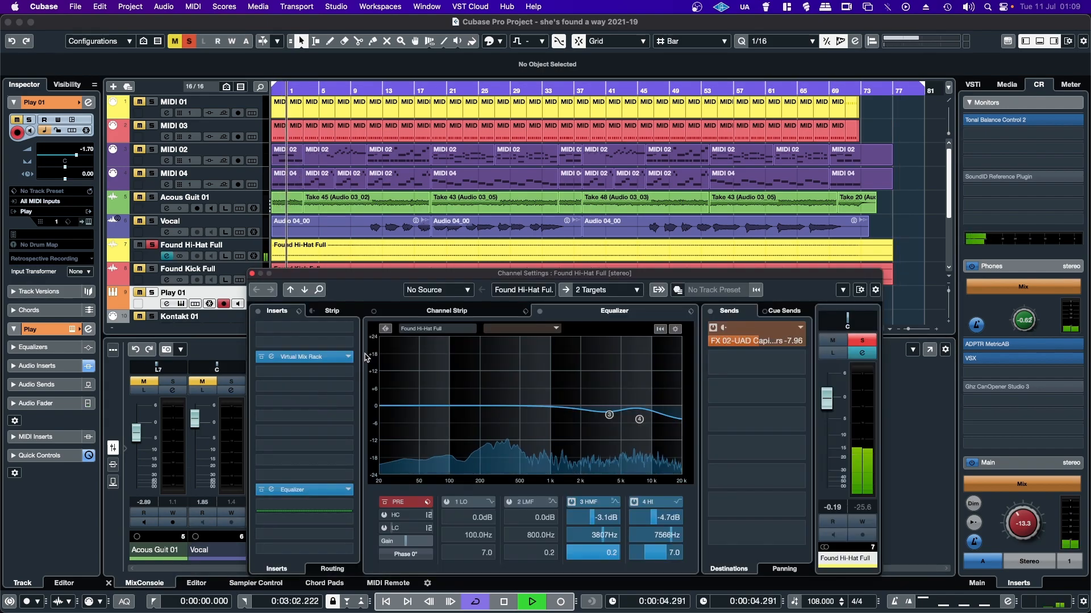
{"action": "left_click", "coordinate": [306, 490]}
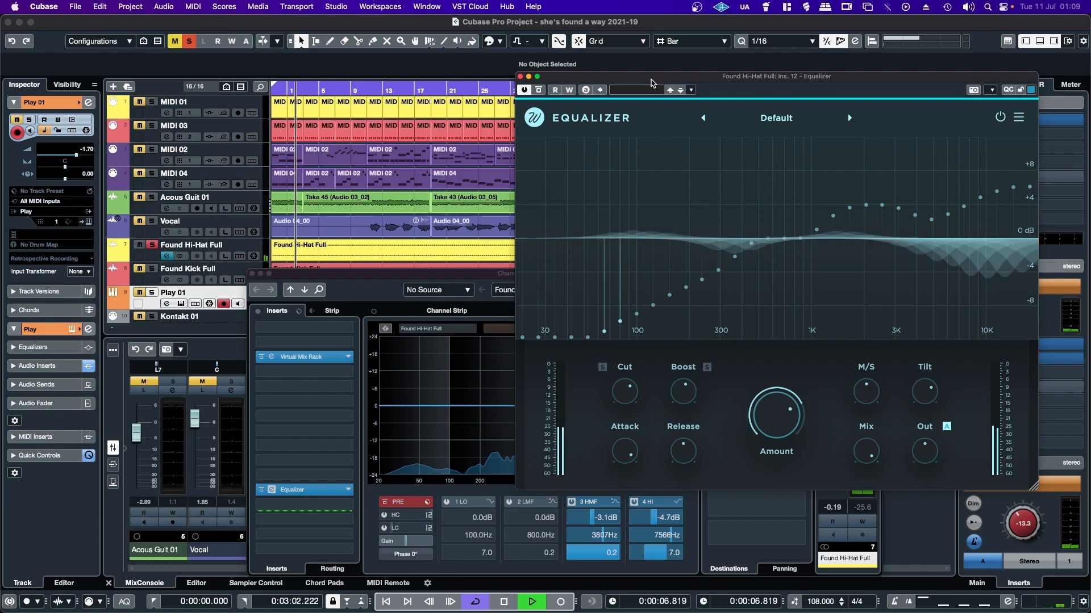
{"action": "left_click_drag", "start_coordinate": [636, 76], "coordinate": [381, 60]}
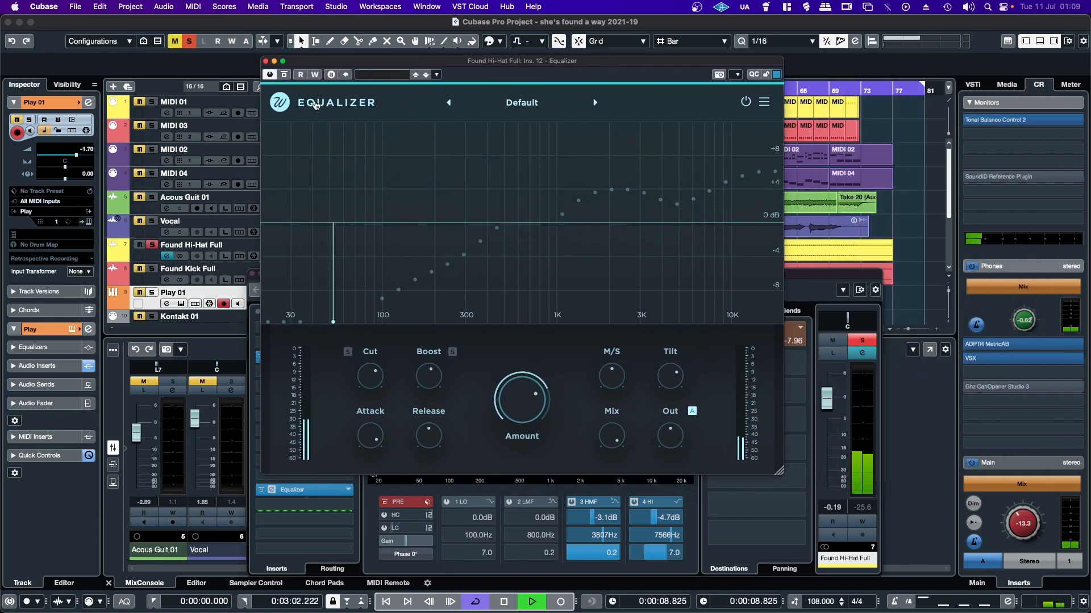
{"action": "left_click", "coordinate": [284, 75]}
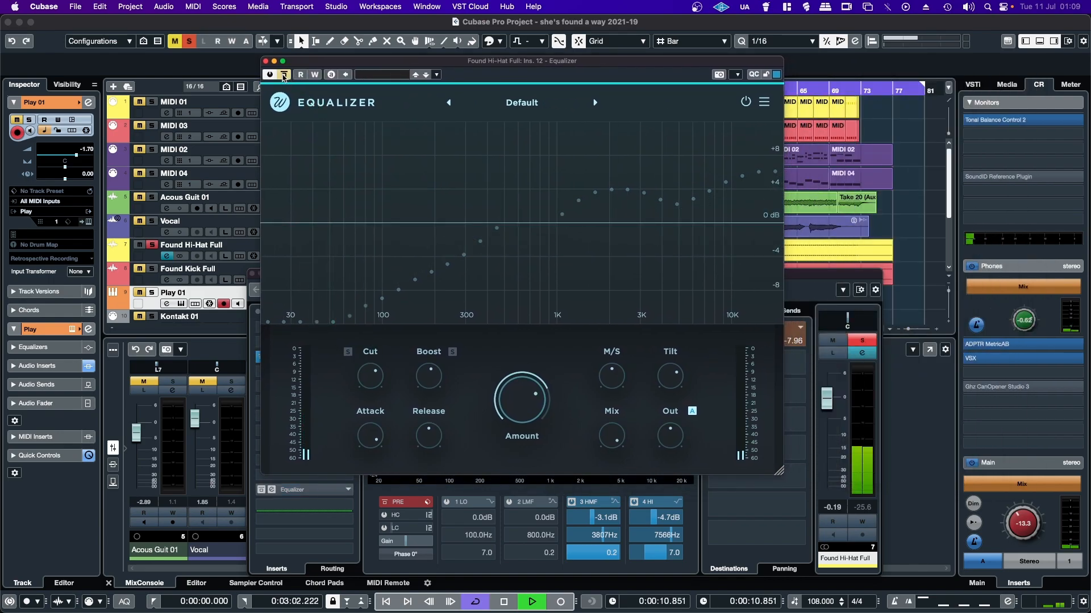
{"action": "left_click", "coordinate": [284, 75]}
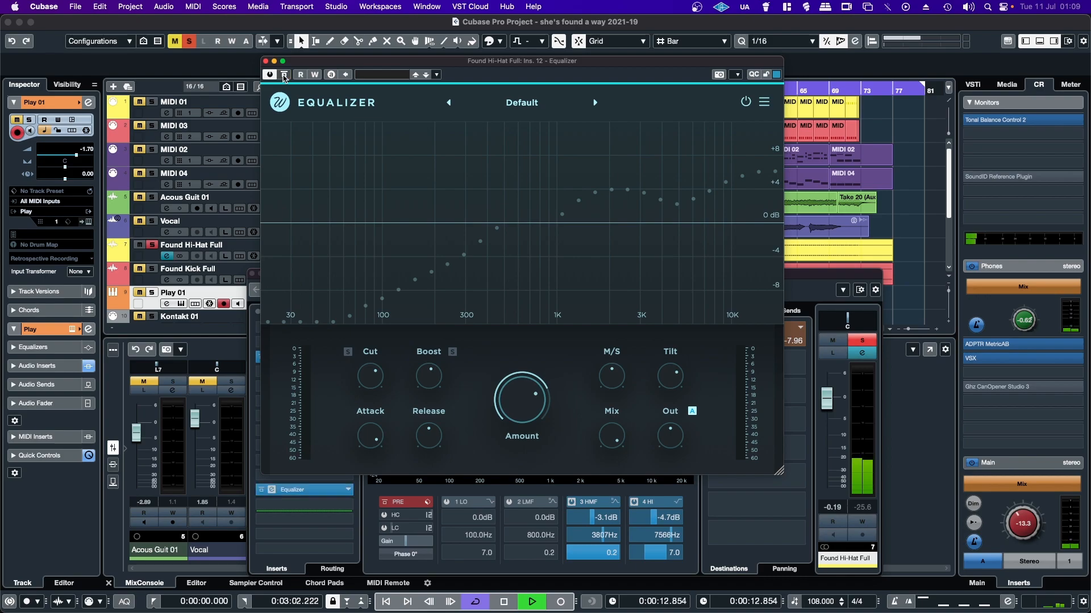
Set the Equalizer's Amount to 100% and, while soloing the boosted signal, raise Boost and lengthen Release to 813.1 ms.
{"action": "left_click_drag", "start_coordinate": [517, 397], "coordinate": [499, 355]}
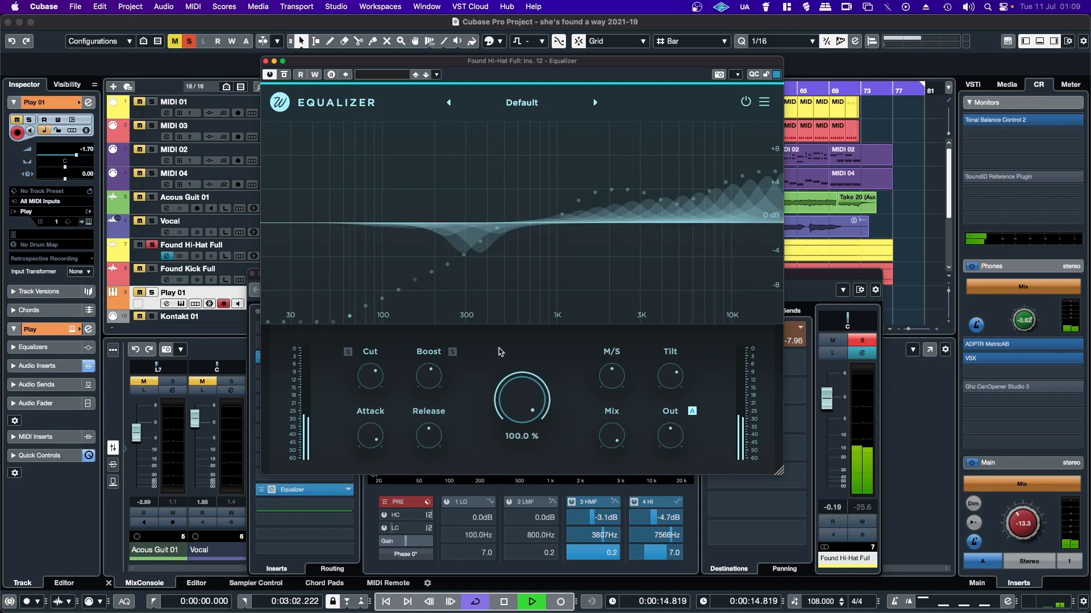
{"action": "left_click", "coordinate": [452, 352]}
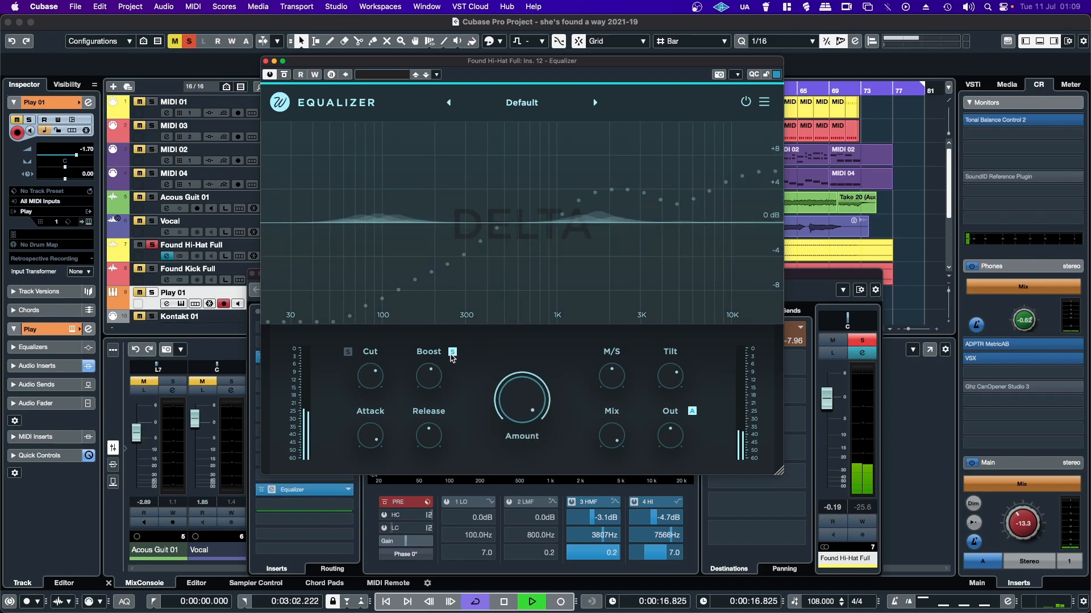
{"action": "left_click_drag", "start_coordinate": [434, 375], "coordinate": [431, 333]}
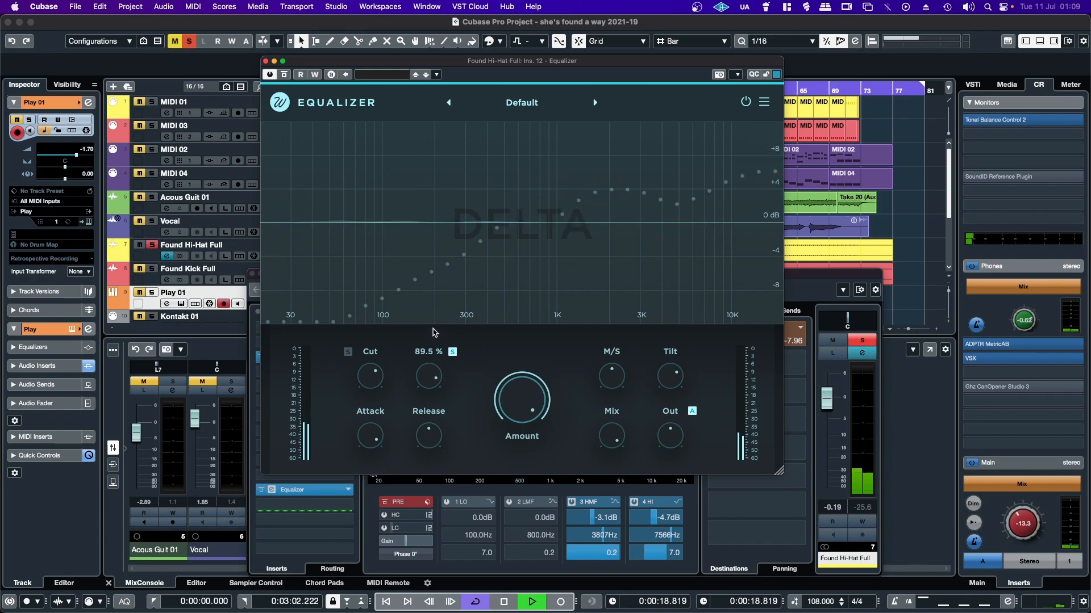
{"action": "left_click_drag", "start_coordinate": [433, 418], "coordinate": [432, 353]}
{"action": "left_click_drag", "start_coordinate": [421, 448], "coordinate": [418, 400]}
{"action": "left_click", "coordinate": [452, 352]}
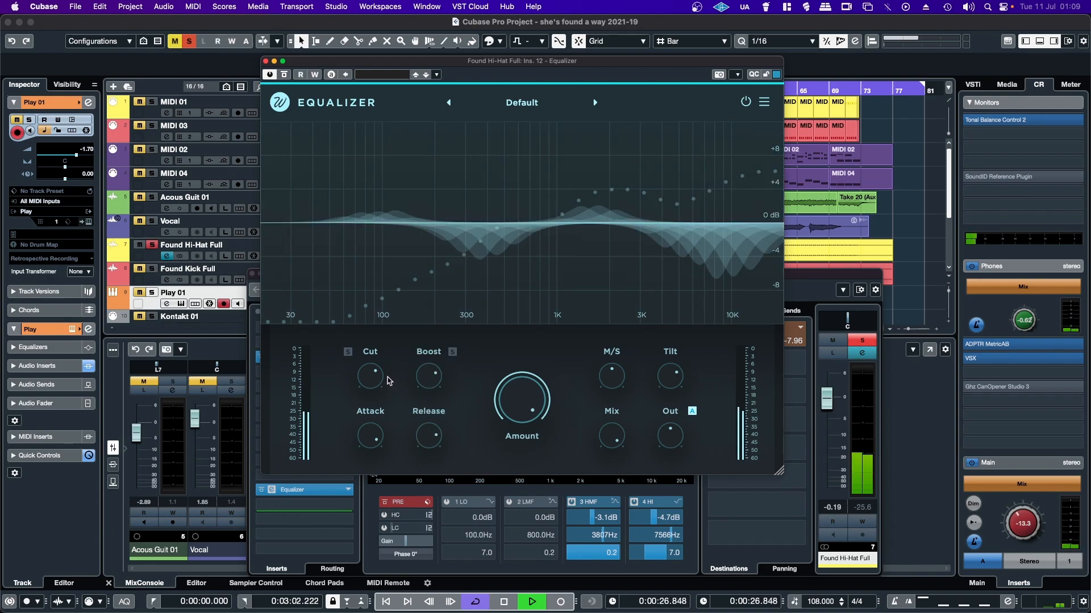
Solo the cut signal, lower Cut to 24.2% and return to the full signal.
{"action": "left_click", "coordinate": [347, 352]}
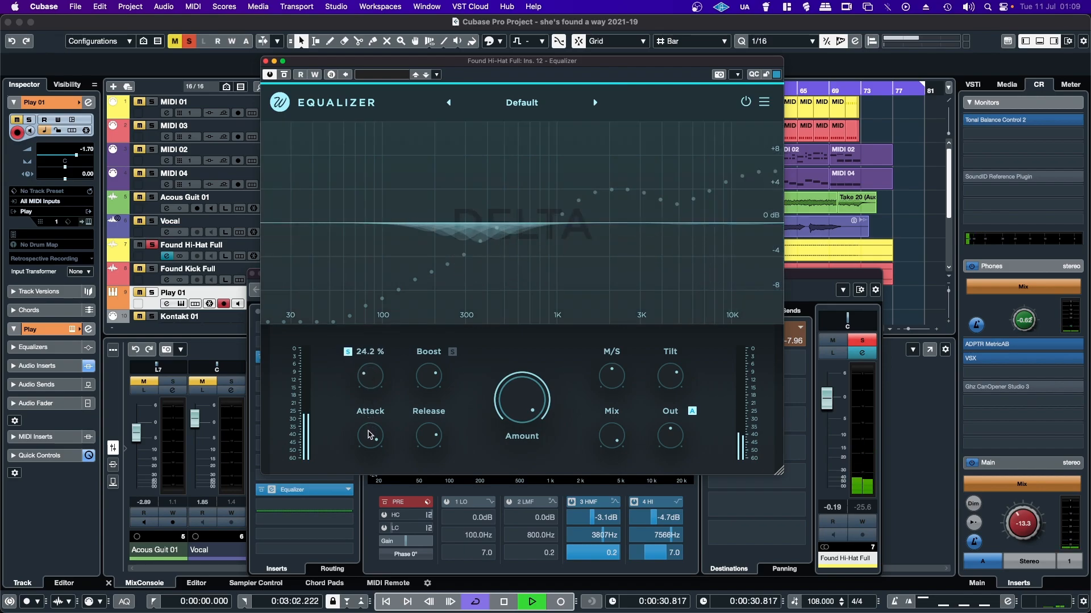
{"action": "left_click", "coordinate": [348, 352]}
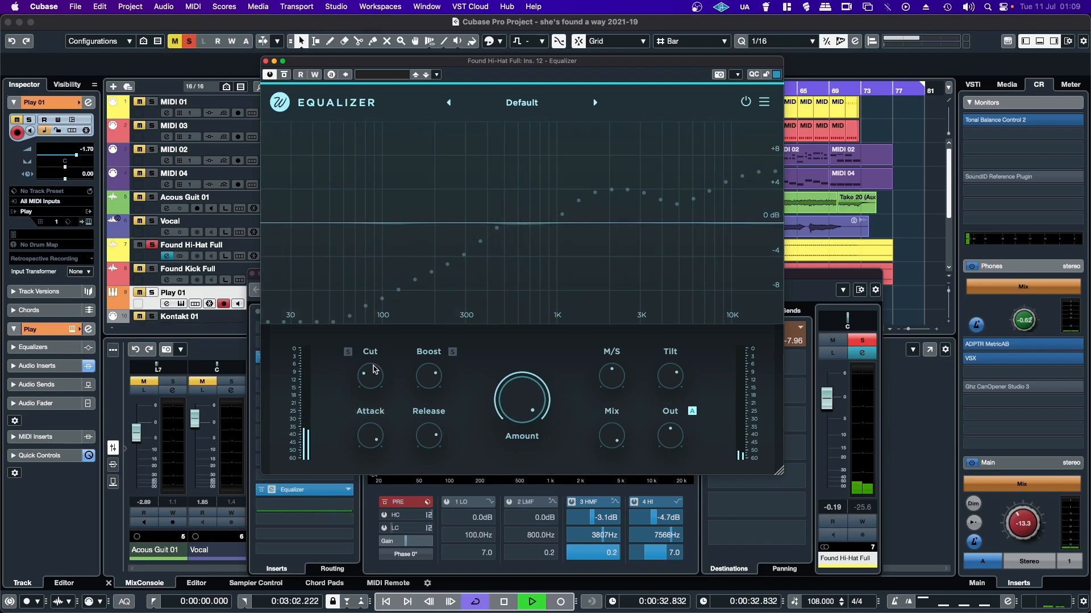
Lower the Equalizer's Amount, set M/S to 36.3 and compare the hi-hat against bypass.
{"action": "left_click_drag", "start_coordinate": [505, 414], "coordinate": [510, 454]}
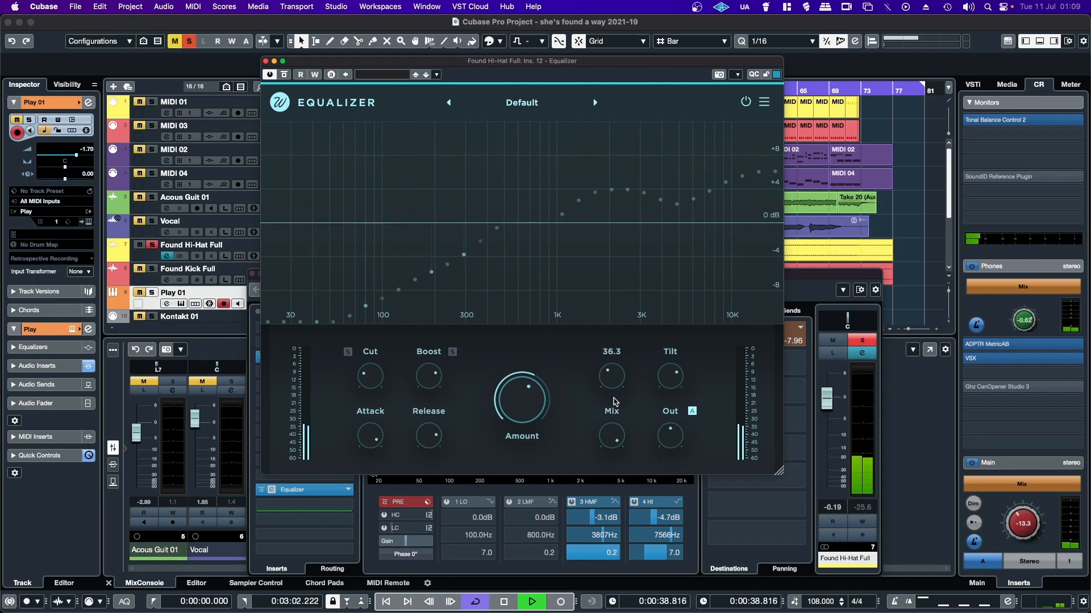
{"action": "left_click", "coordinate": [284, 75]}
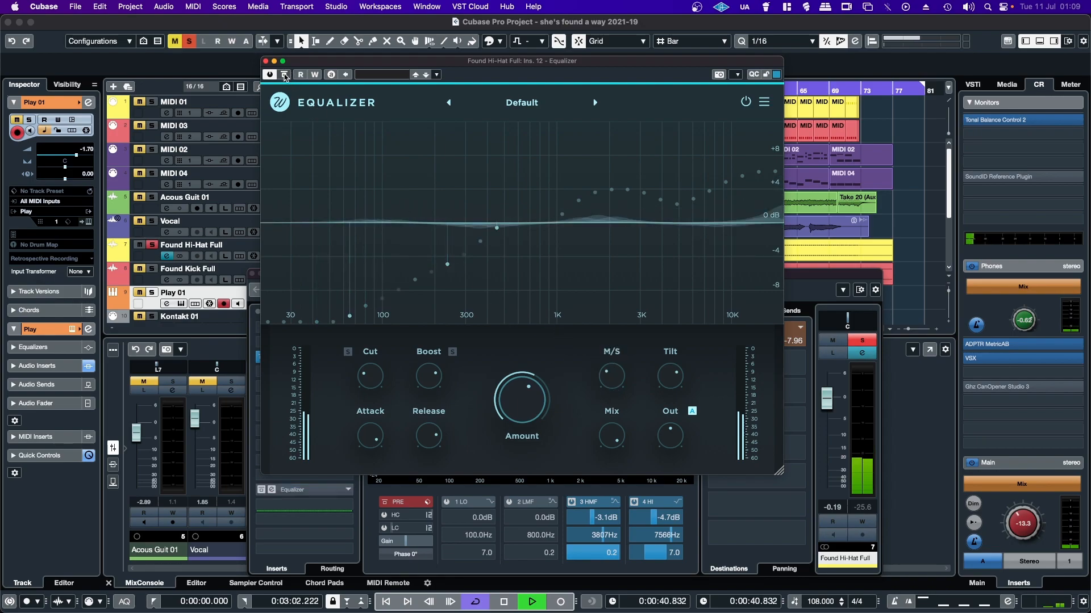
{"action": "left_click", "coordinate": [285, 75]}
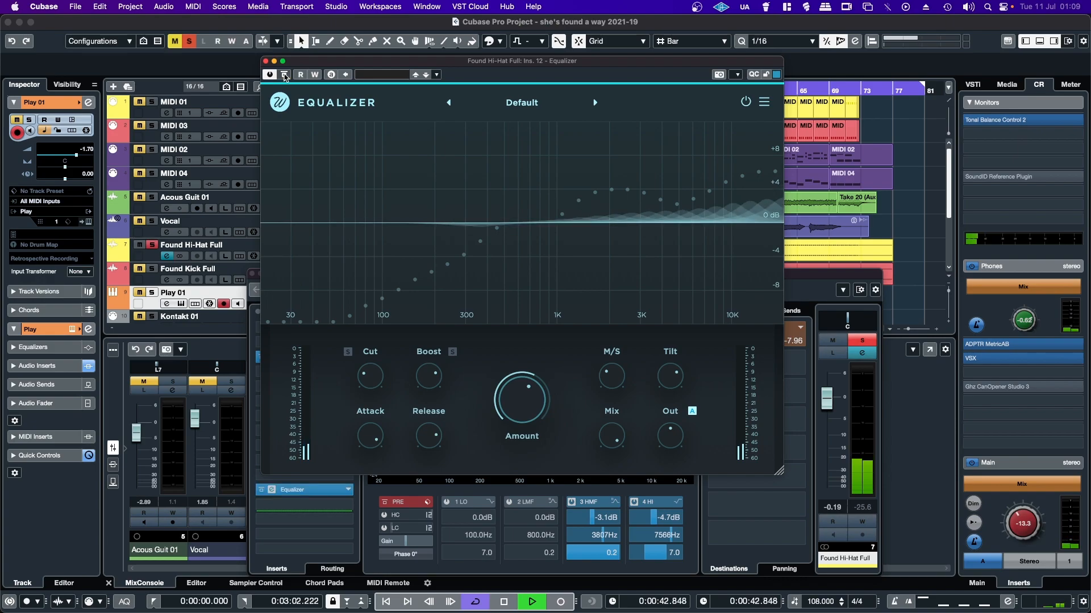
Close the Equalizer window and compare the hi-hat with its Equalizer insert bypassed and active.
{"action": "left_click", "coordinate": [265, 62]}
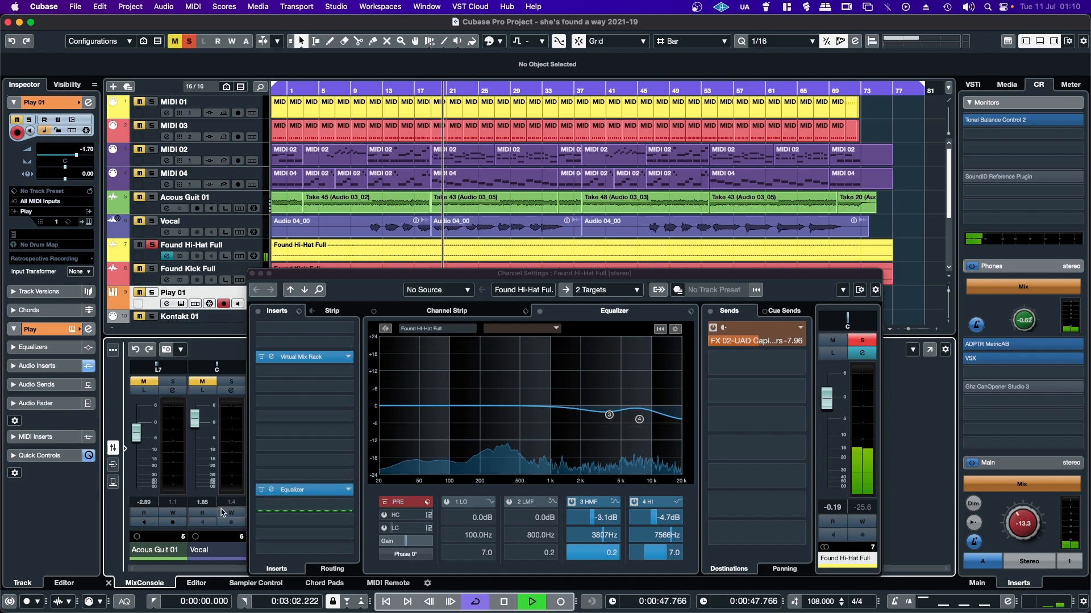
{"action": "left_click", "coordinate": [262, 491]}
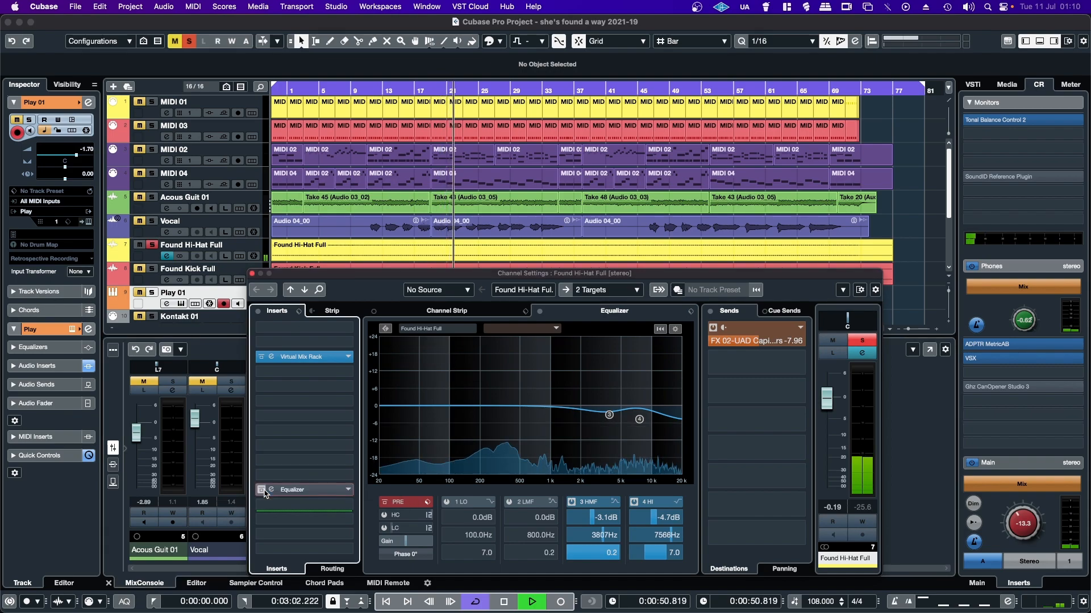
{"action": "left_click", "coordinate": [263, 490]}
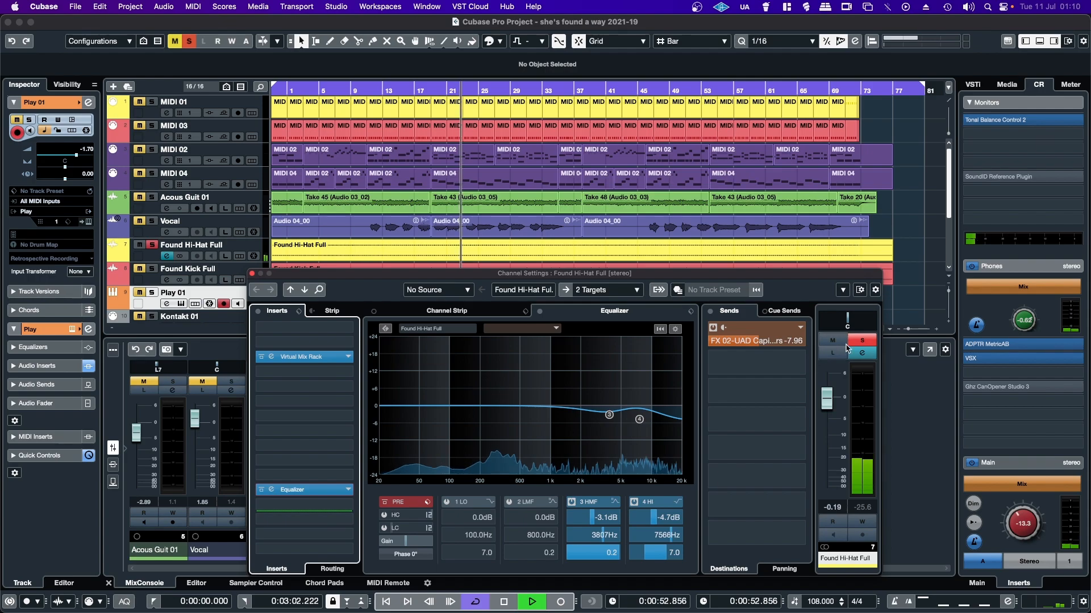
Reopen the hi-hat's Equalizer and shorten its Attack.
{"action": "left_click", "coordinate": [300, 490]}
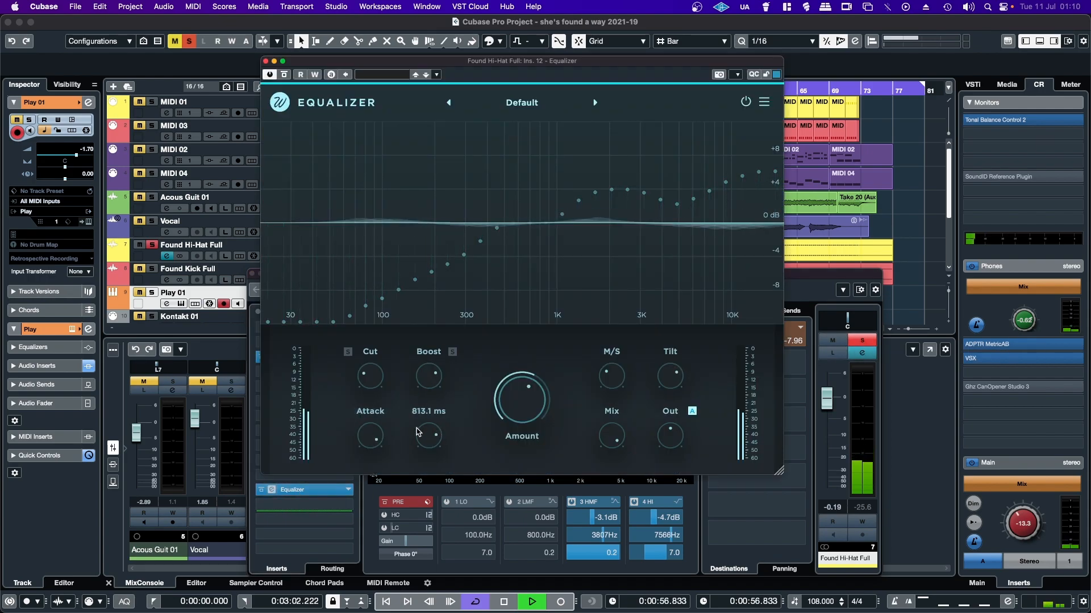
{"action": "left_click_drag", "start_coordinate": [373, 442], "coordinate": [366, 465]}
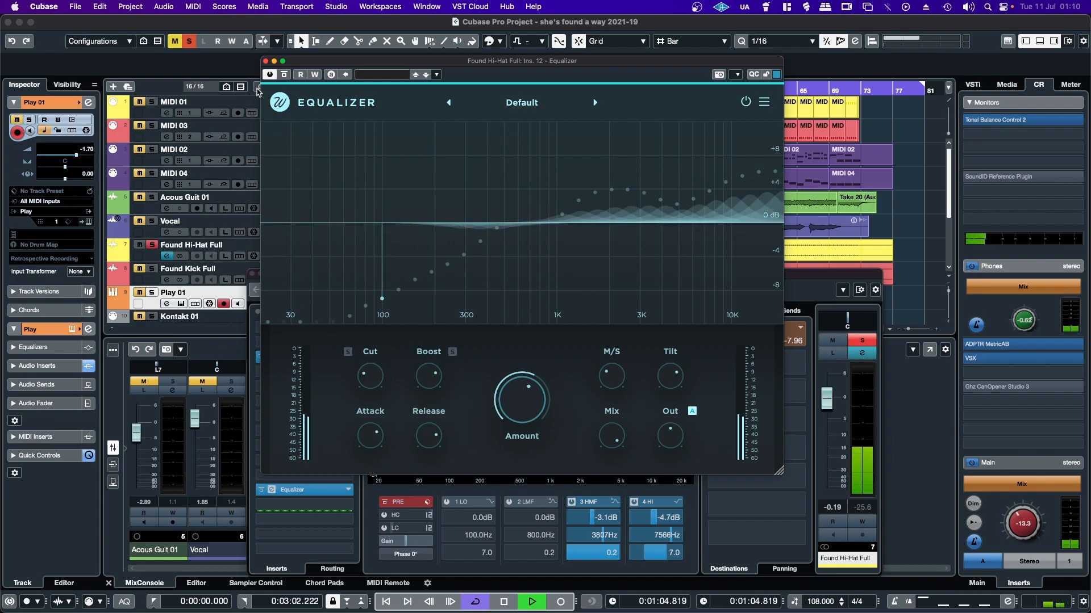
Switch from the hi-hat to the Found Kick Full track, solo it and compare it with its Equalizer bypassed and active.
{"action": "left_click", "coordinate": [265, 61]}
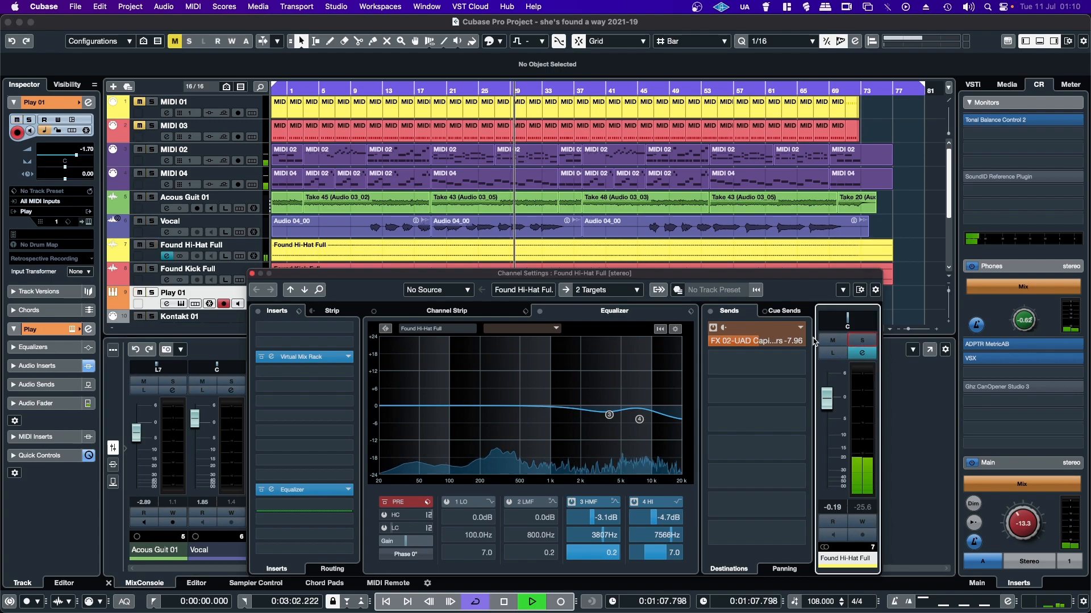
{"action": "left_click", "coordinate": [252, 274]}
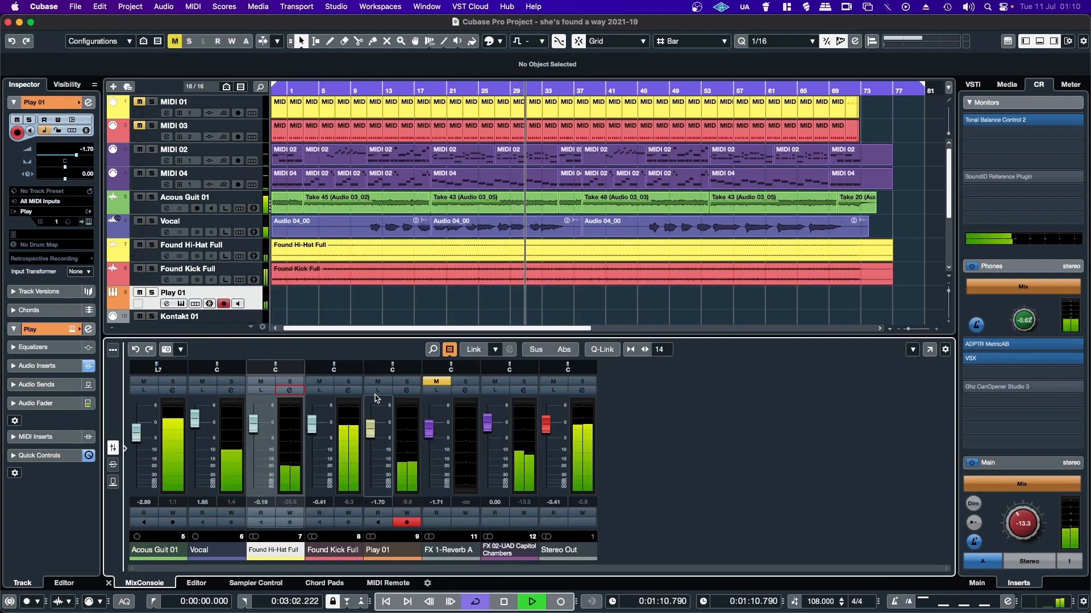
{"action": "left_click", "coordinate": [350, 382]}
{"action": "left_click", "coordinate": [348, 390]}
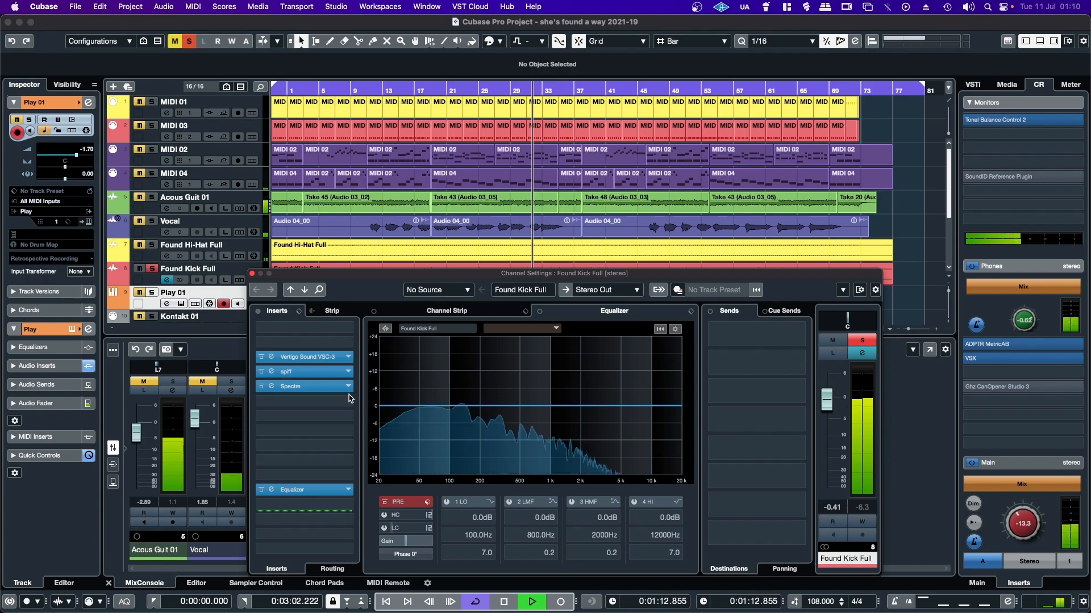
{"action": "left_click", "coordinate": [291, 489]}
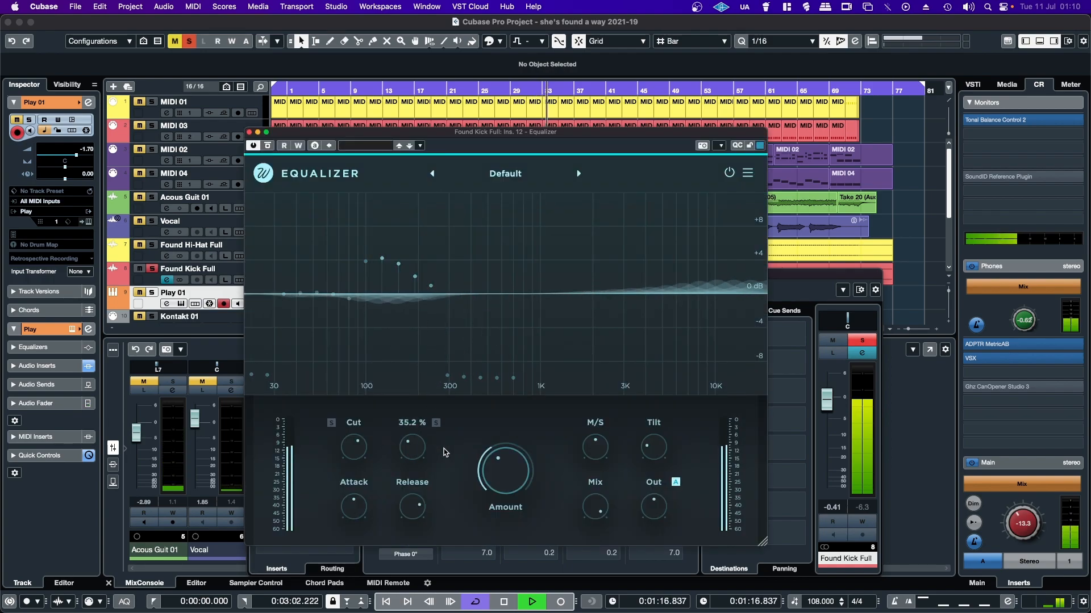
{"action": "left_click", "coordinate": [727, 174]}
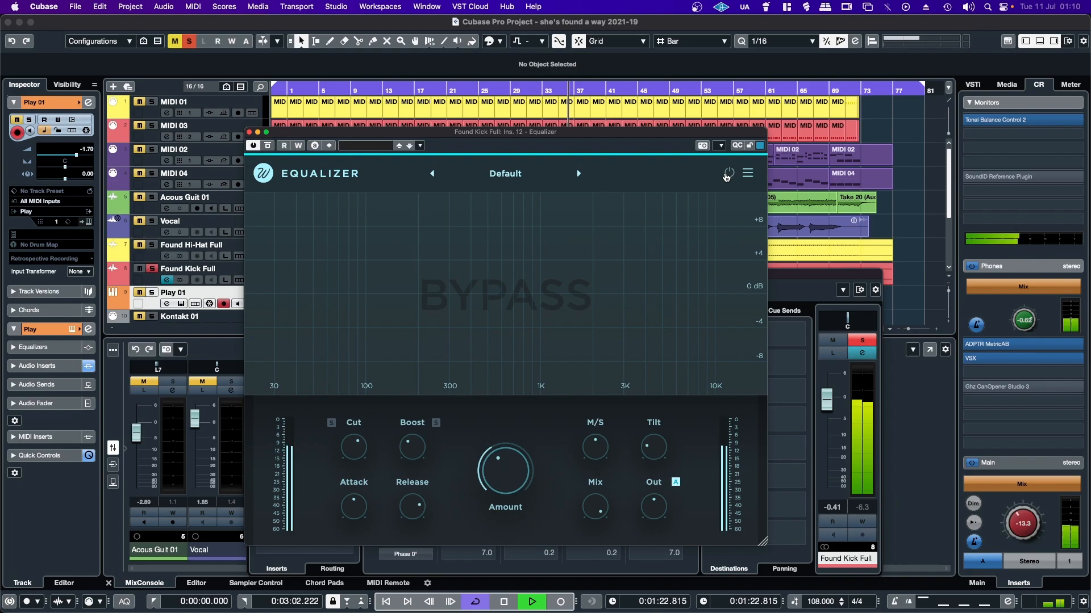
{"action": "left_click", "coordinate": [727, 175]}
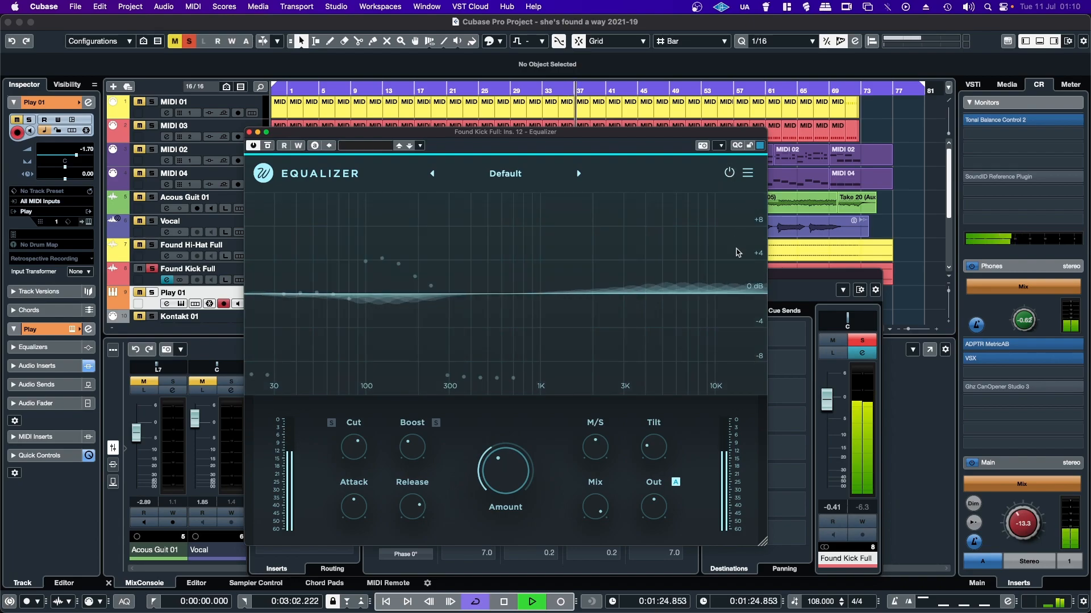
Lower the kick's Cut while auditioning the cut signal alone, and check the boost signal in isolation.
{"action": "left_click", "coordinate": [331, 424]}
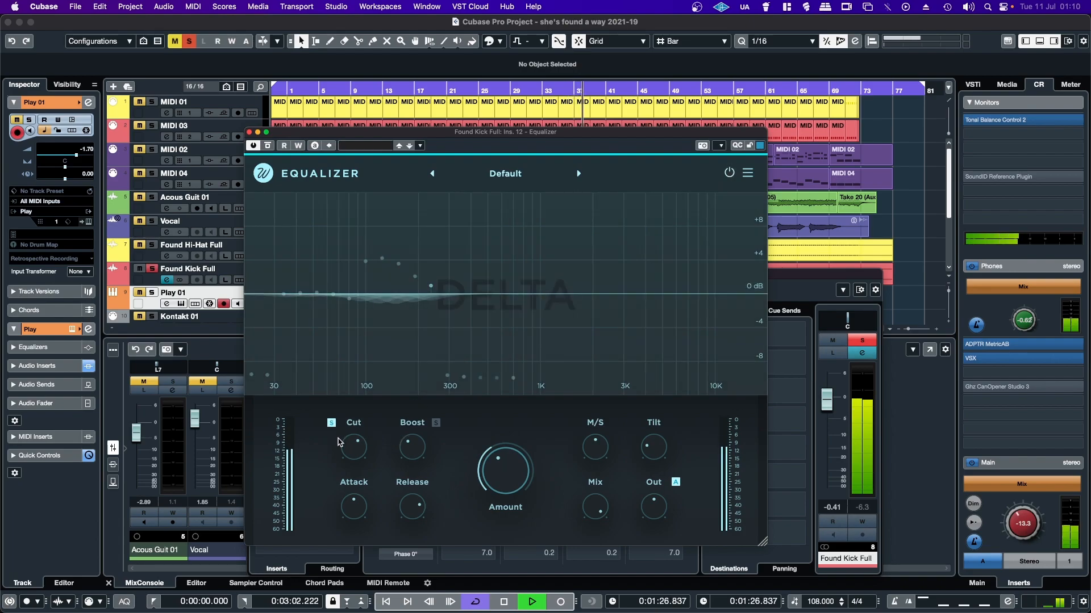
{"action": "left_click_drag", "start_coordinate": [348, 448], "coordinate": [349, 444]}
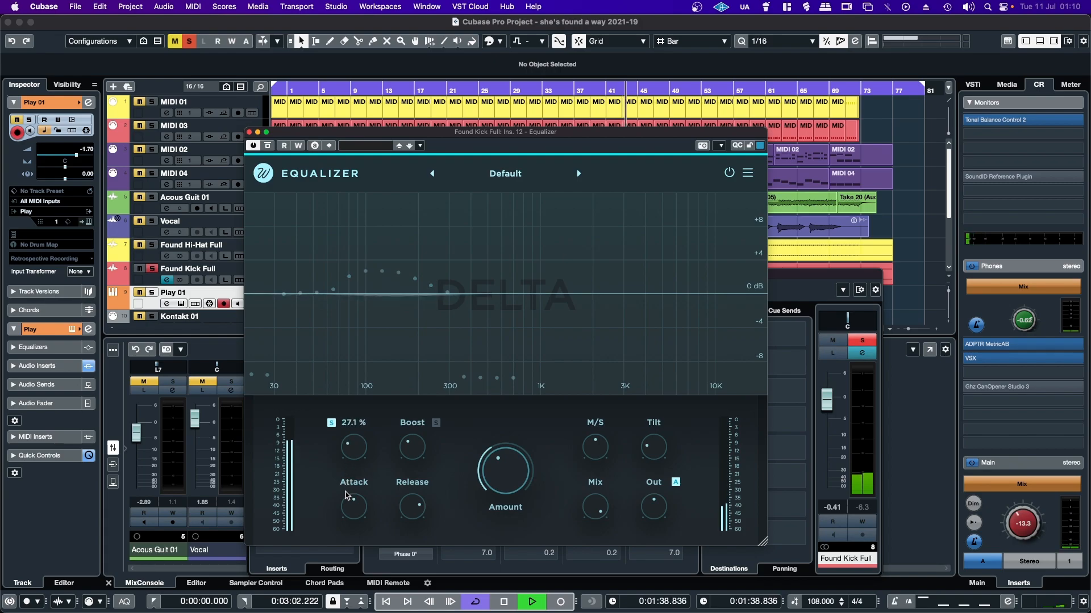
{"action": "left_click", "coordinate": [332, 424]}
{"action": "left_click", "coordinate": [436, 423]}
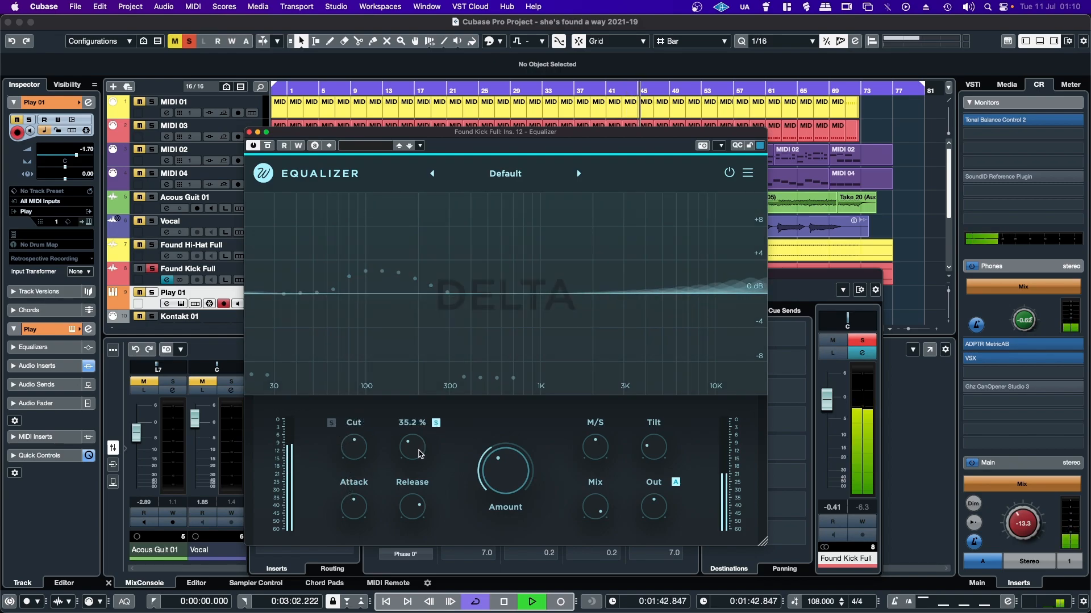
{"action": "mouse_move", "coordinate": [420, 453]}
{"action": "left_mouse_down"}
{"action": "mouse_move", "coordinate": [421, 399]}
{"action": "mouse_move", "coordinate": [416, 448]}
{"action": "left_mouse_up"}
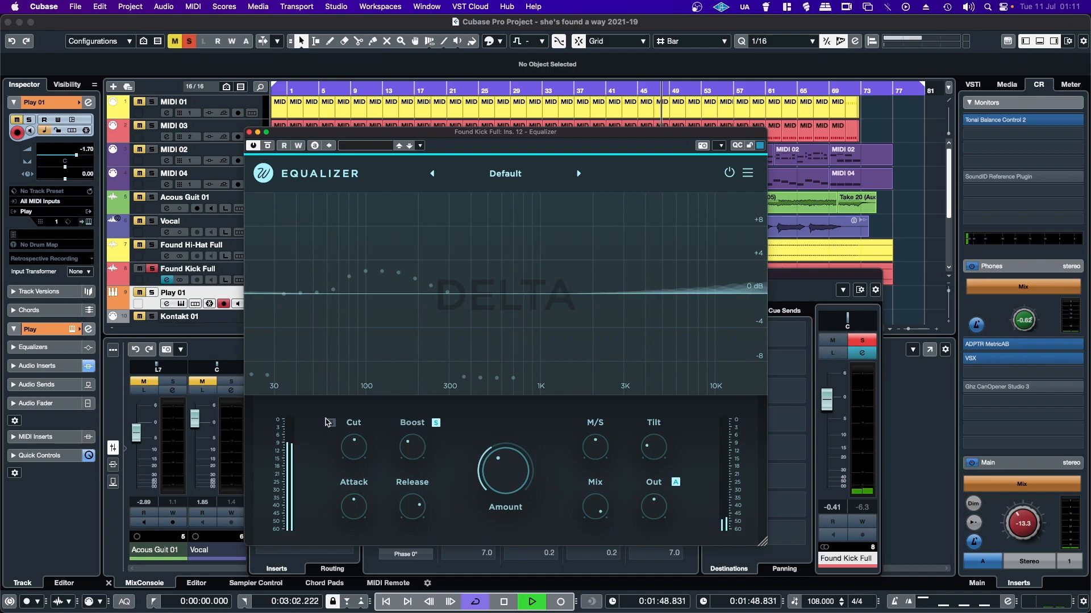
{"action": "left_click", "coordinate": [436, 423]}
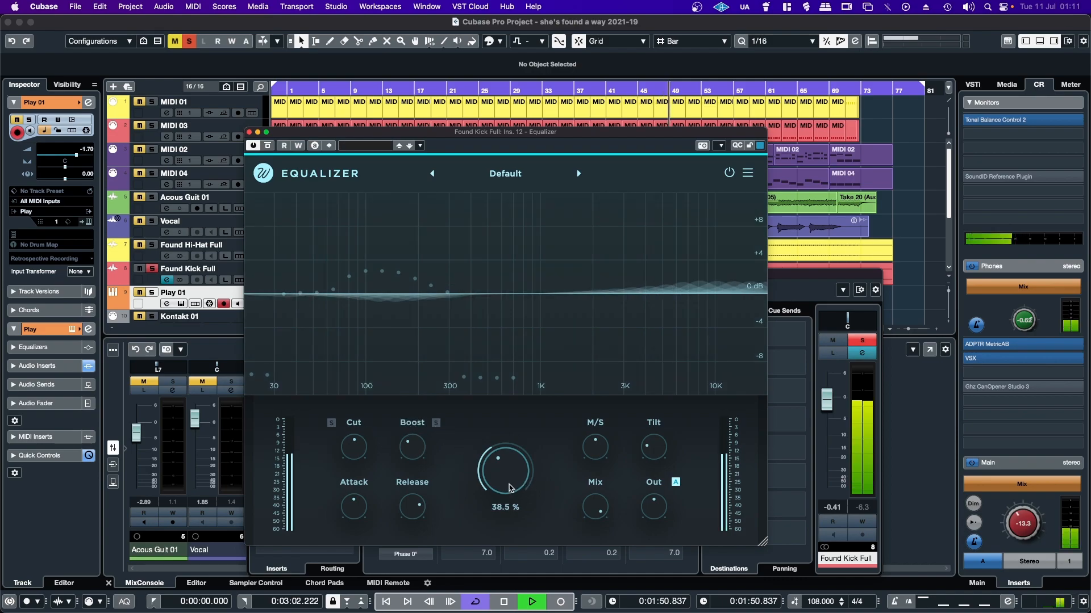
Raise the kick Equalizer's Amount to about 51.7% and compare the result with the plug-in bypassed.
{"action": "left_click_drag", "start_coordinate": [507, 439], "coordinate": [502, 470]}
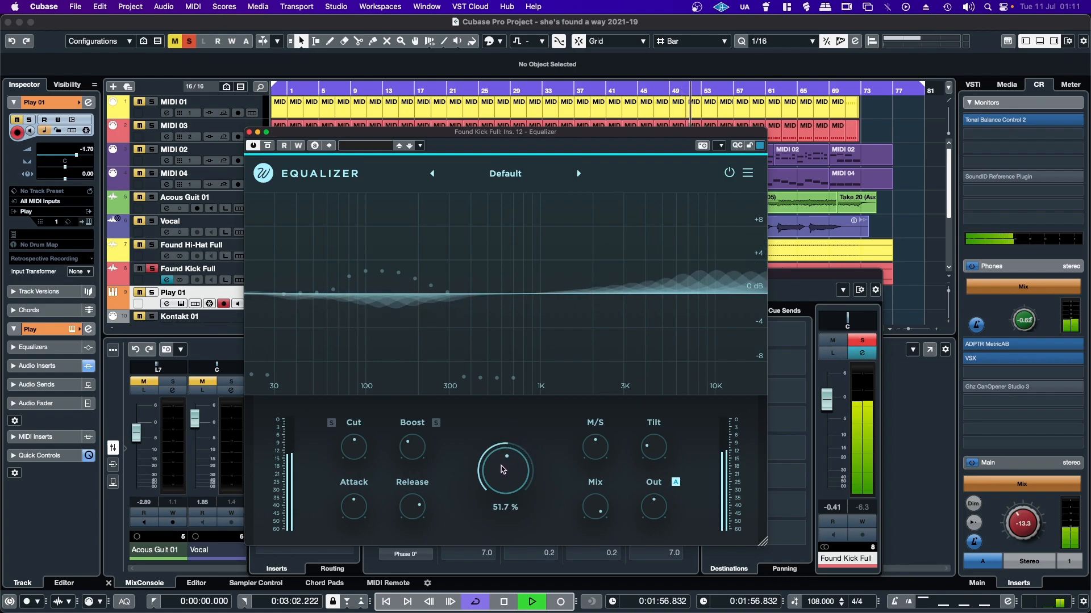
{"action": "left_click_drag", "start_coordinate": [594, 460], "coordinate": [595, 475]}
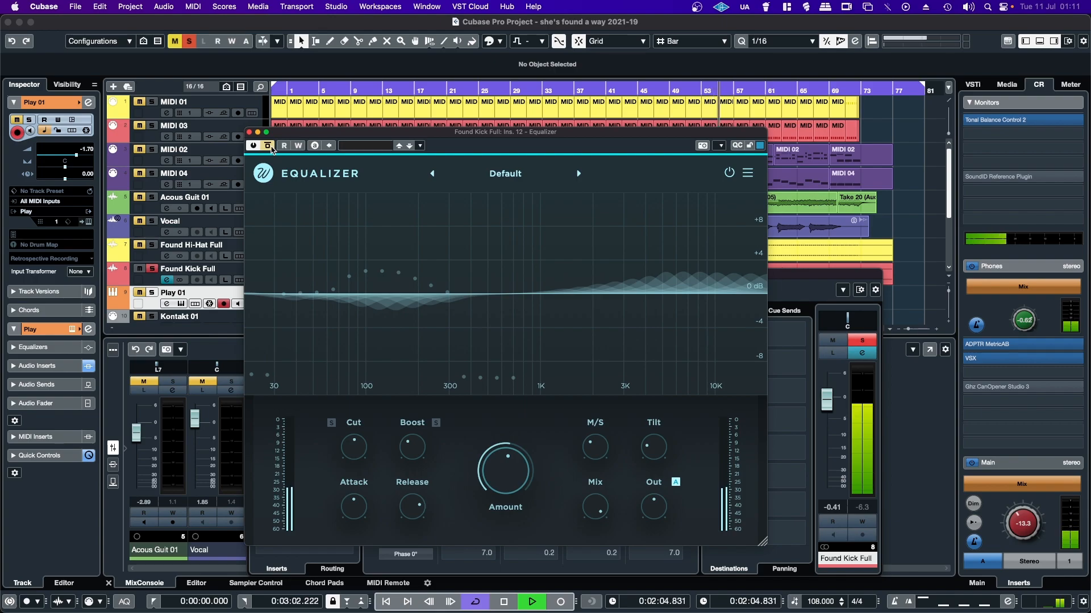
{"action": "left_click", "coordinate": [270, 147]}
Close the kick's Equalizer and channel settings windows, and unsolo the track to hear it in the full mix.
{"action": "left_click", "coordinate": [249, 132]}
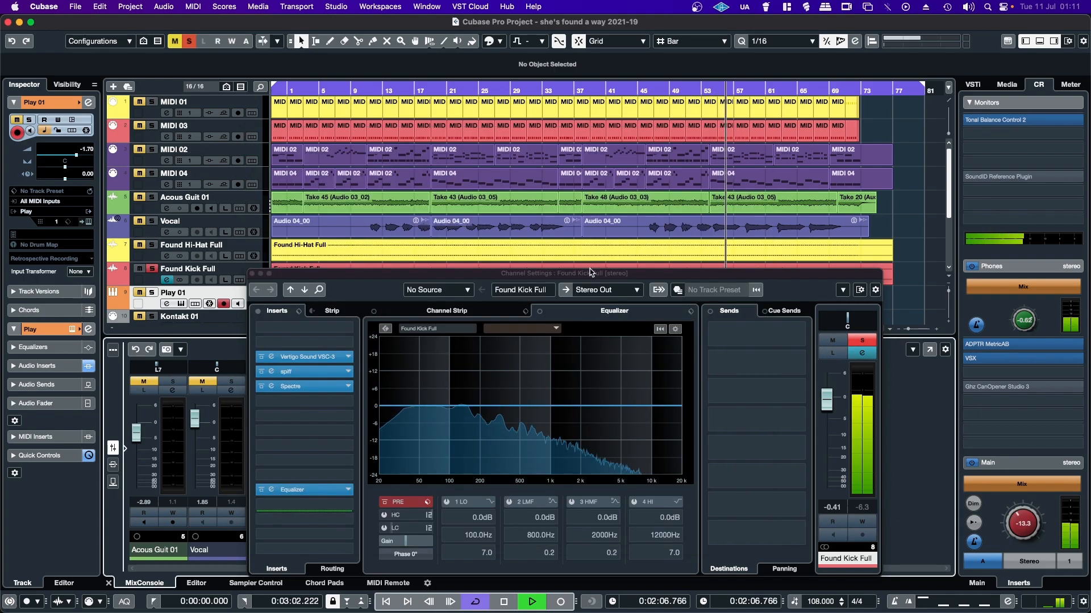
{"action": "left_click", "coordinate": [862, 340]}
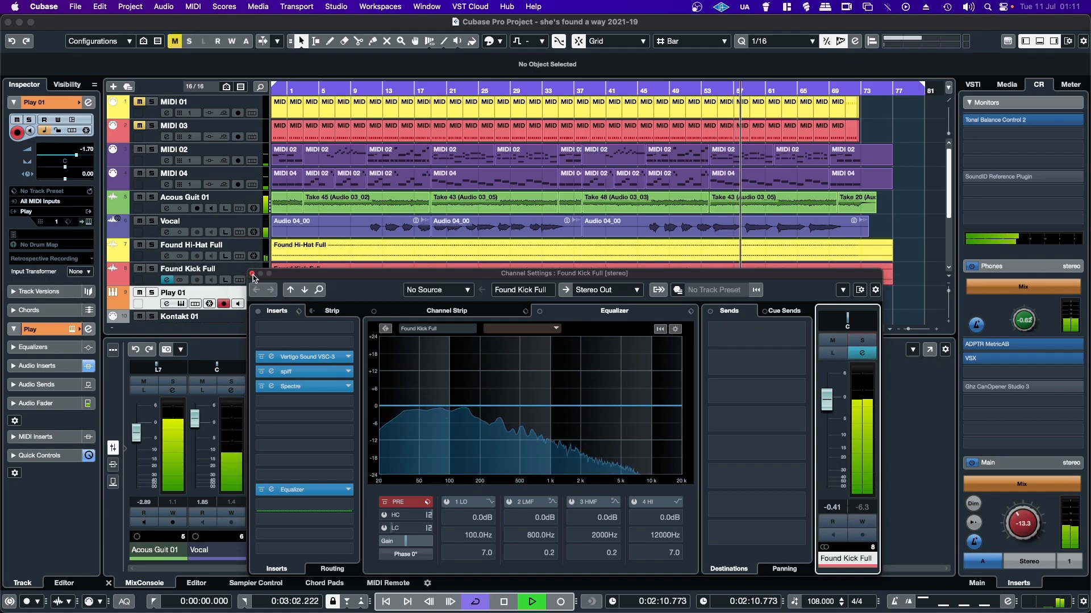
{"action": "left_click", "coordinate": [252, 274]}
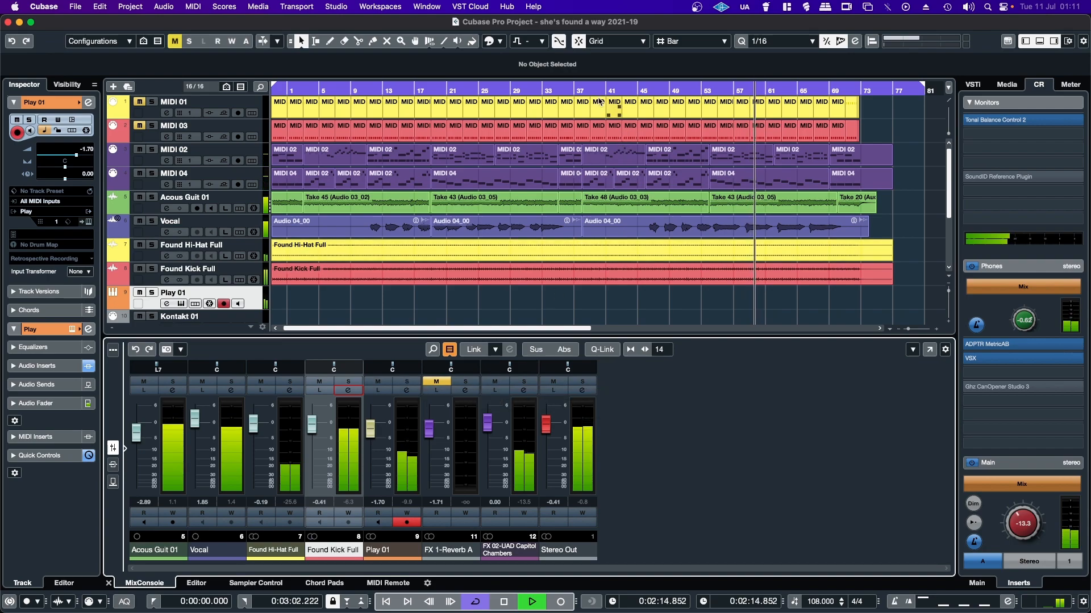
Play from about bar 35, solo the Play 01 track and compare it with its Equalizer bypassed and active.
{"action": "left_click", "coordinate": [560, 88]}
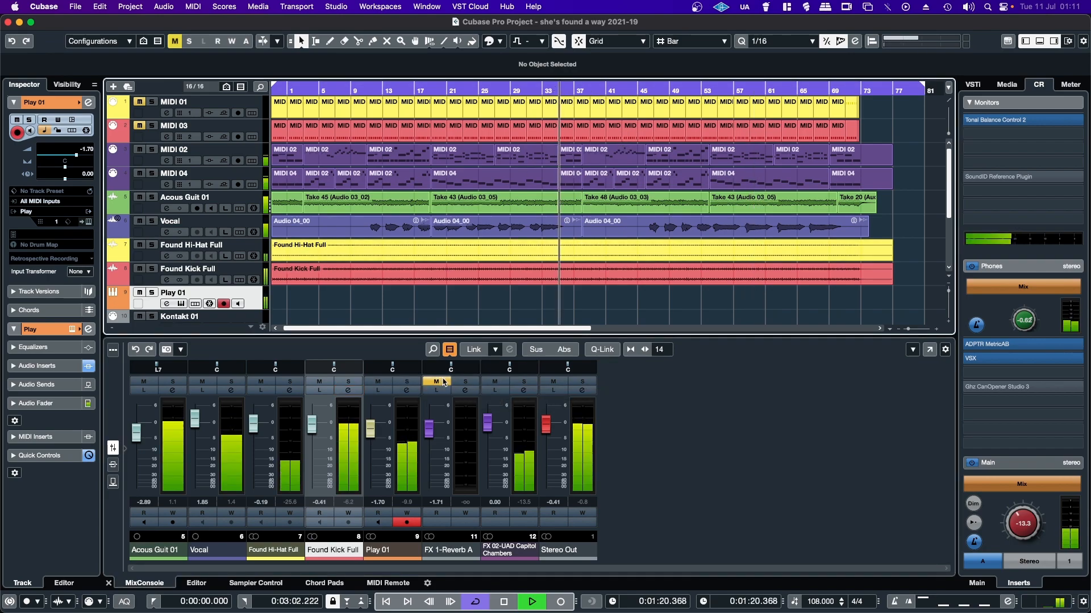
{"action": "left_click", "coordinate": [406, 382]}
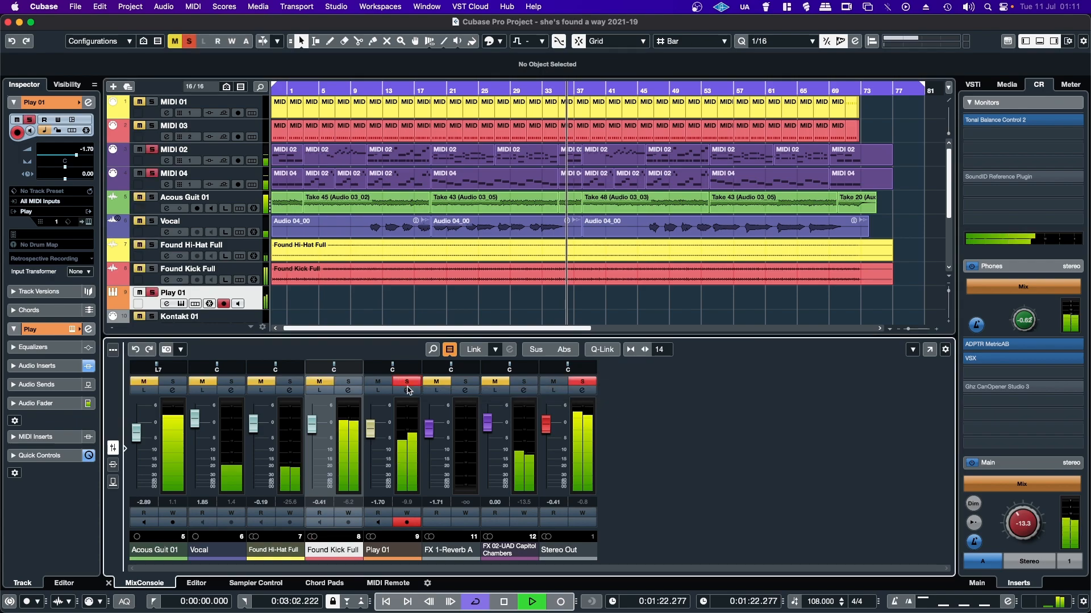
{"action": "left_click", "coordinate": [407, 390]}
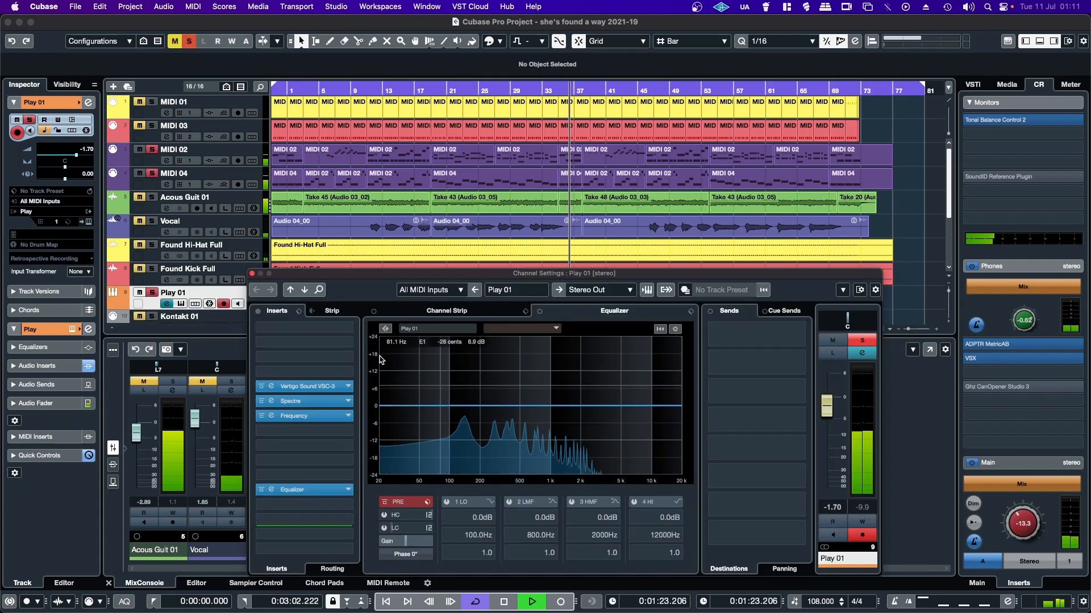
{"action": "left_click", "coordinate": [305, 493]}
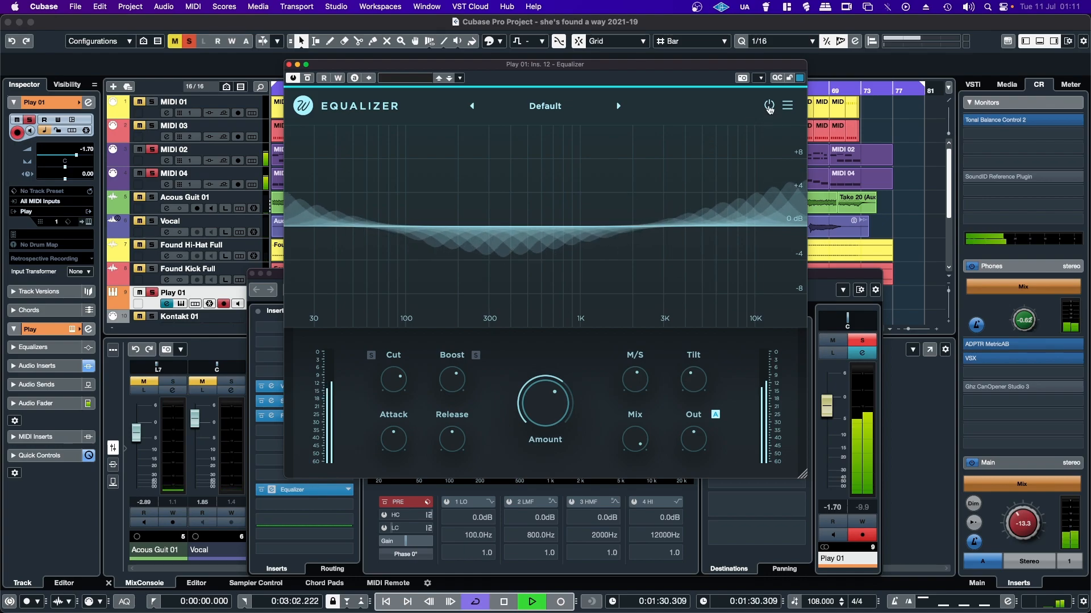
{"action": "left_click", "coordinate": [769, 108]}
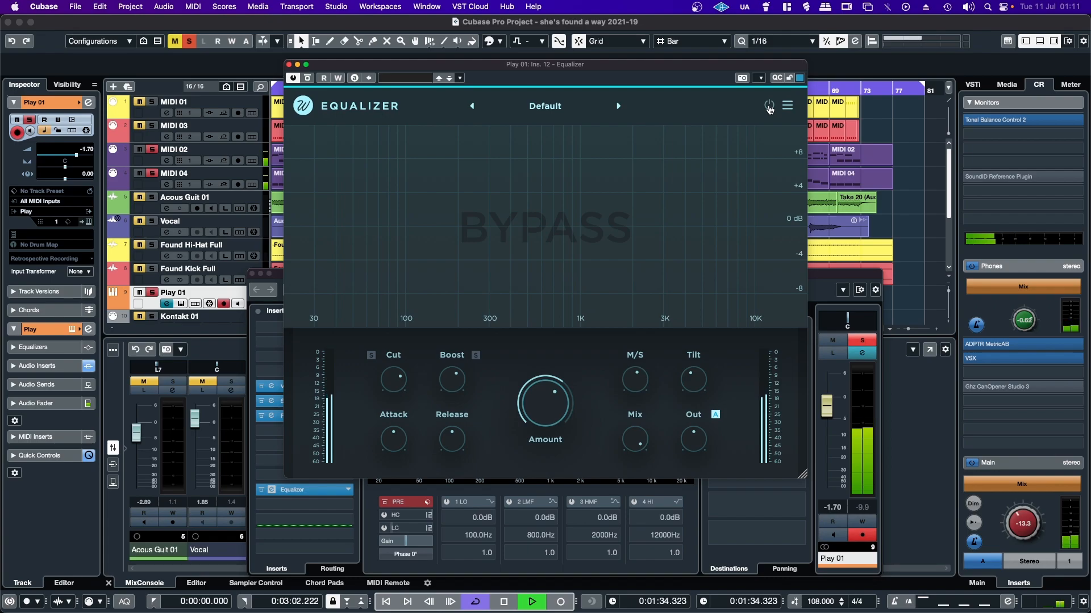
{"action": "left_click", "coordinate": [769, 108]}
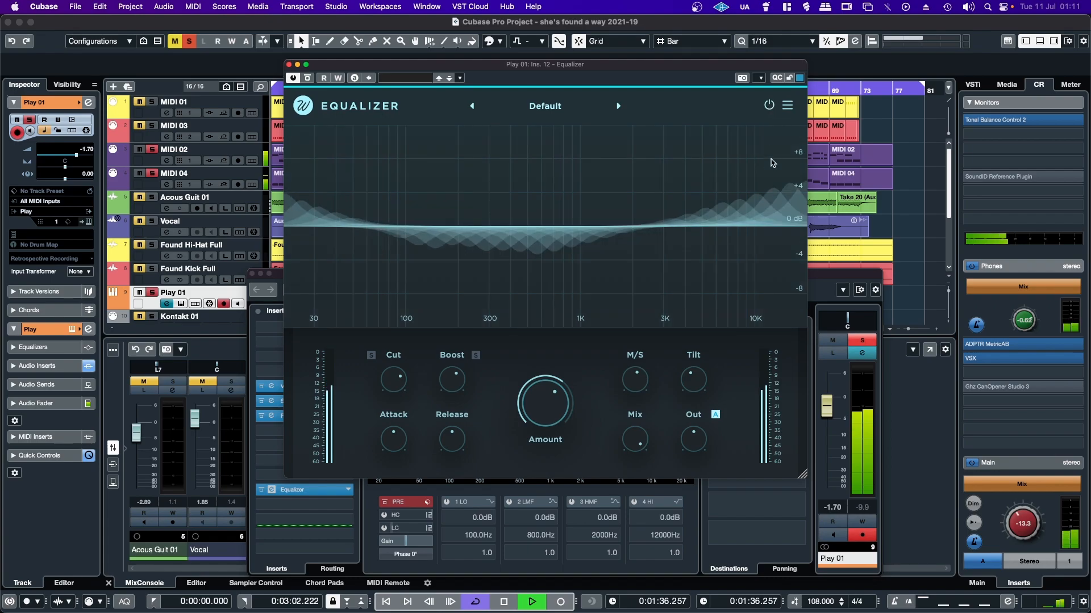
Audition Play 01's boost signal alone, and set Cut to 50.7% while listening to the cut signal in isolation.
{"action": "left_click", "coordinate": [475, 356]}
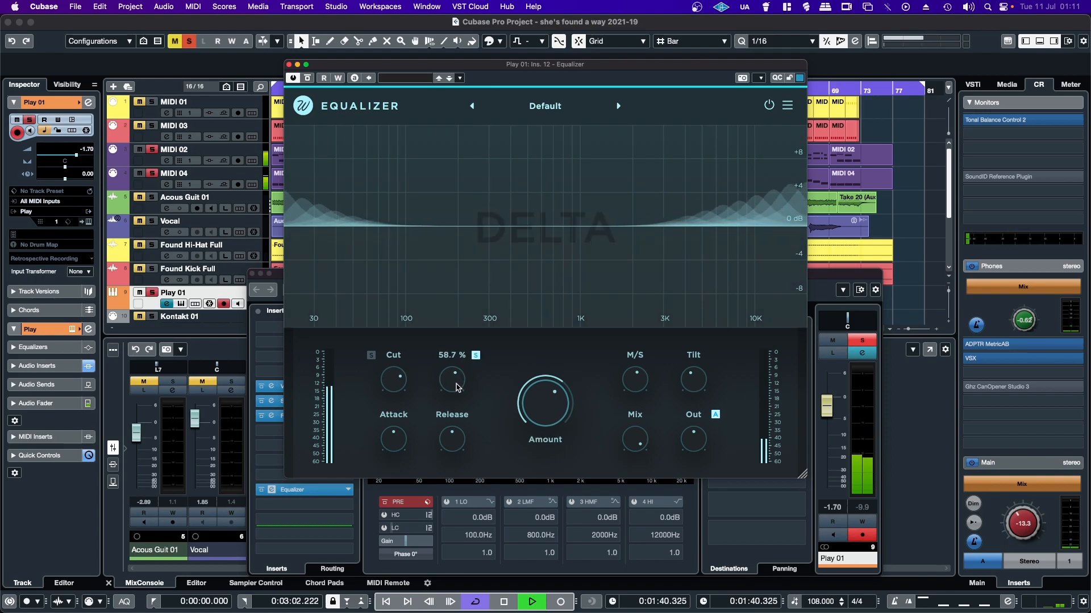
{"action": "left_click", "coordinate": [476, 356]}
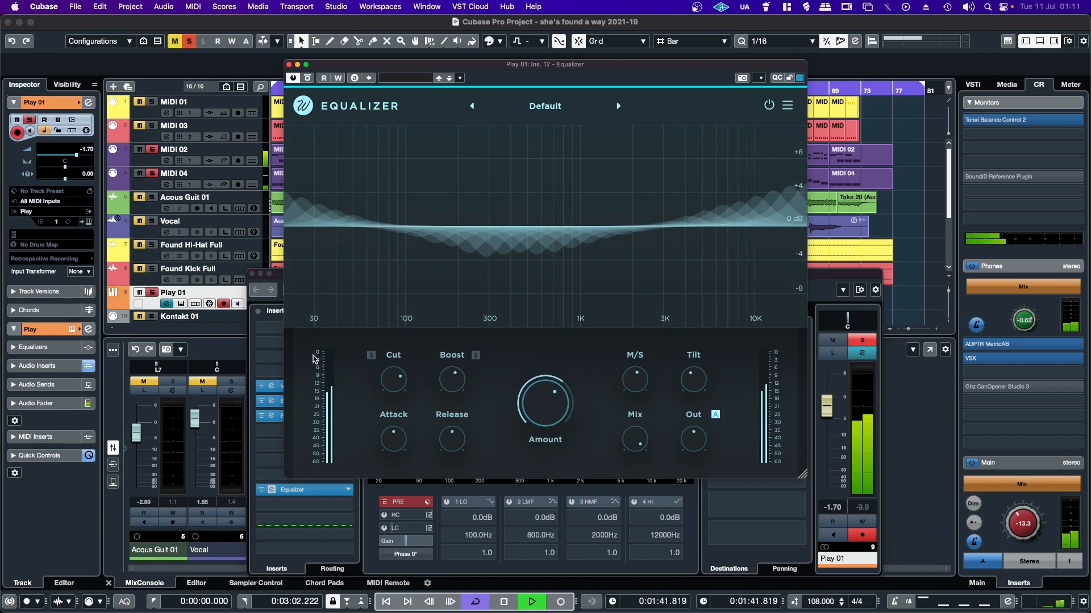
{"action": "left_click", "coordinate": [371, 356]}
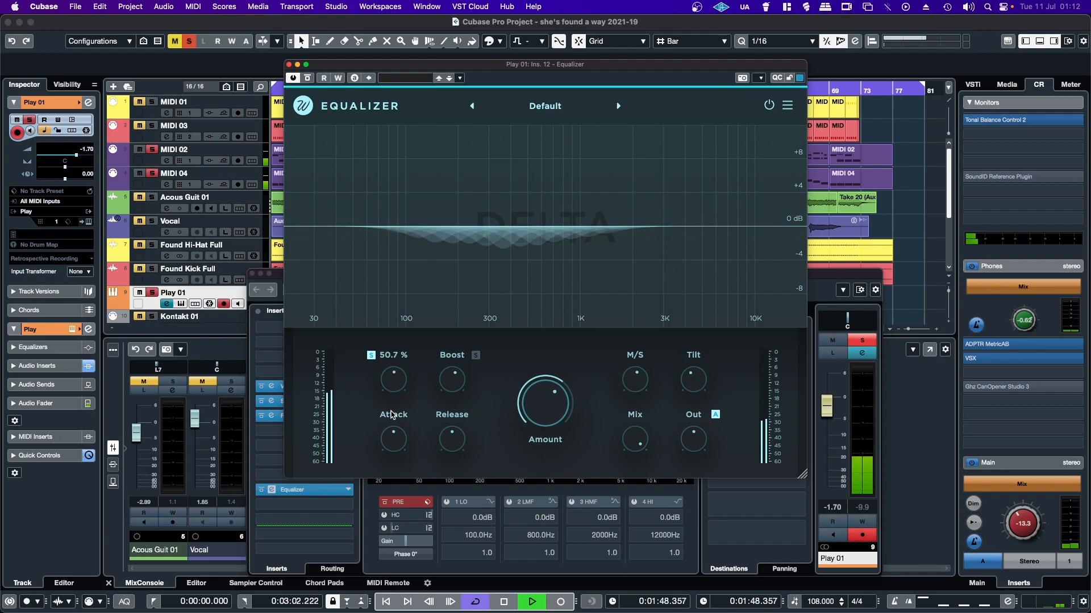
{"action": "left_click", "coordinate": [370, 355]}
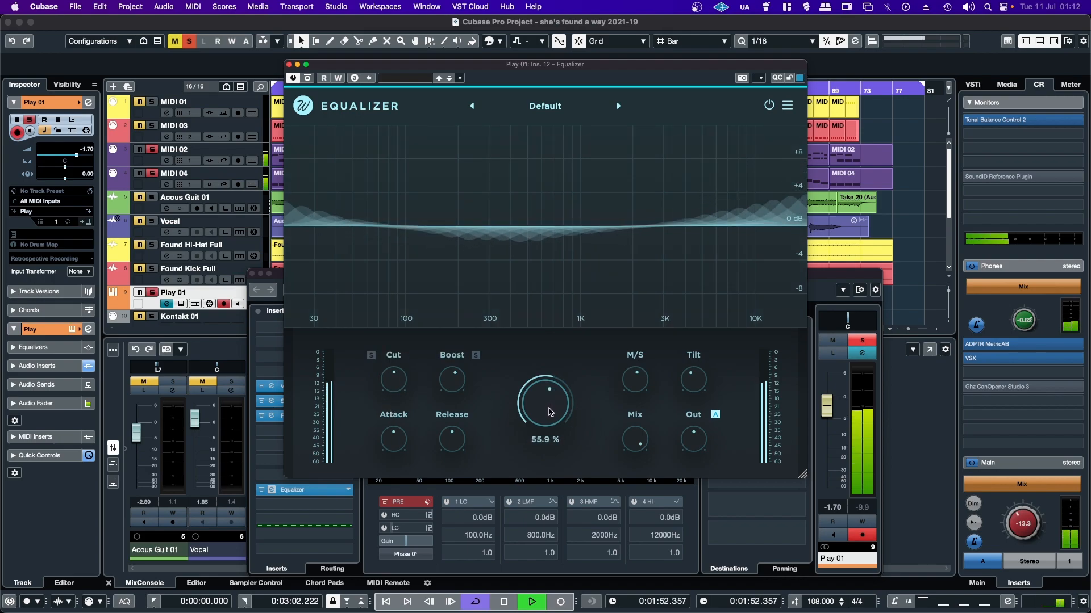
Raise the Amount of Play 01's Equalizer and compare the processed sound with bypass.
{"action": "left_click", "coordinate": [769, 106]}
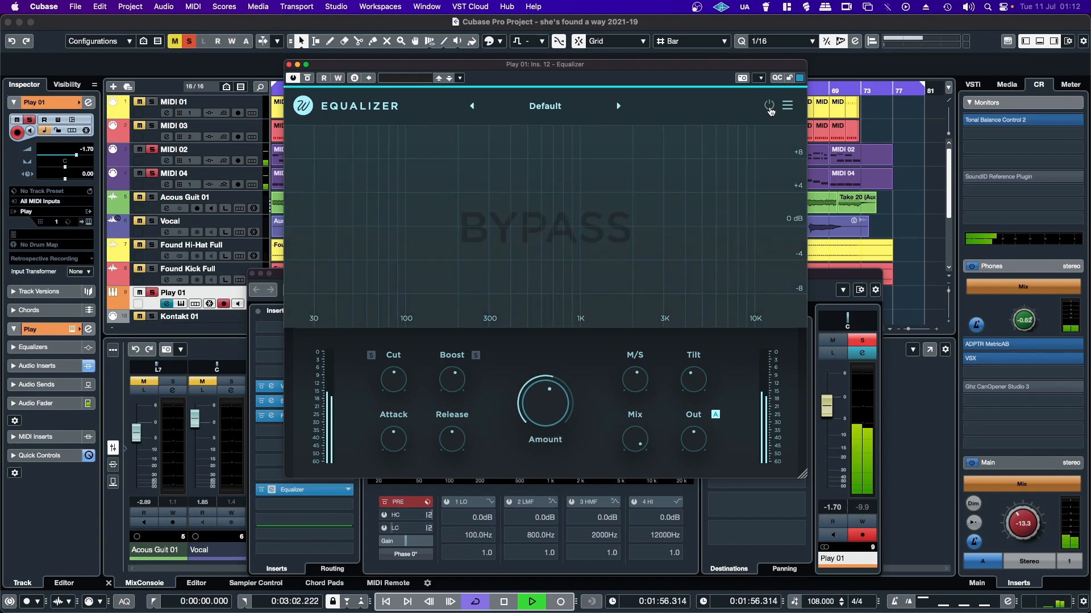
{"action": "left_click", "coordinate": [769, 105]}
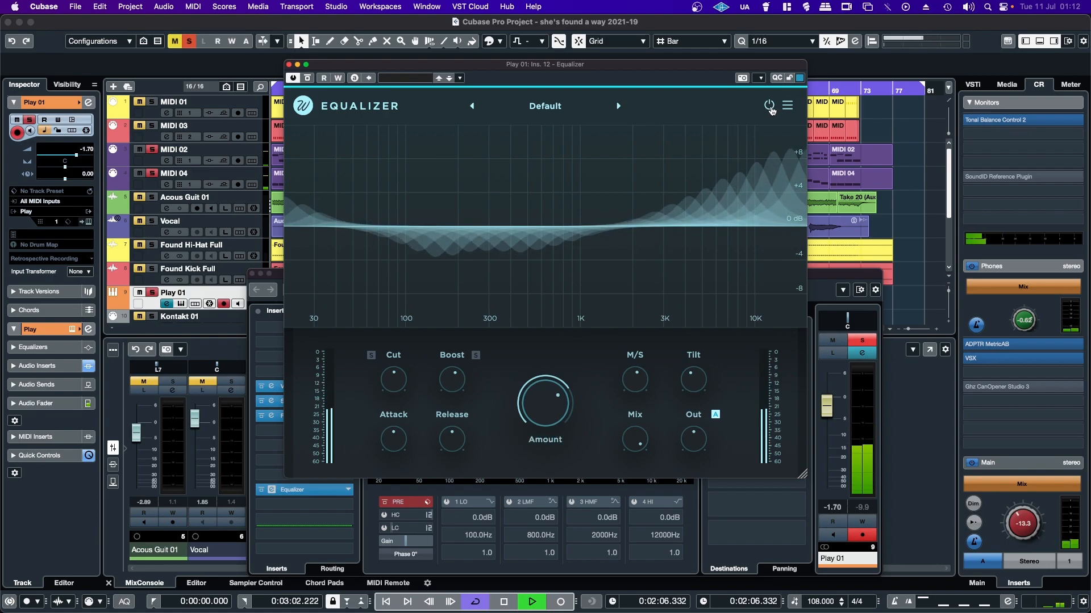
{"action": "left_click", "coordinate": [769, 107]}
{"action": "left_click", "coordinate": [770, 106]}
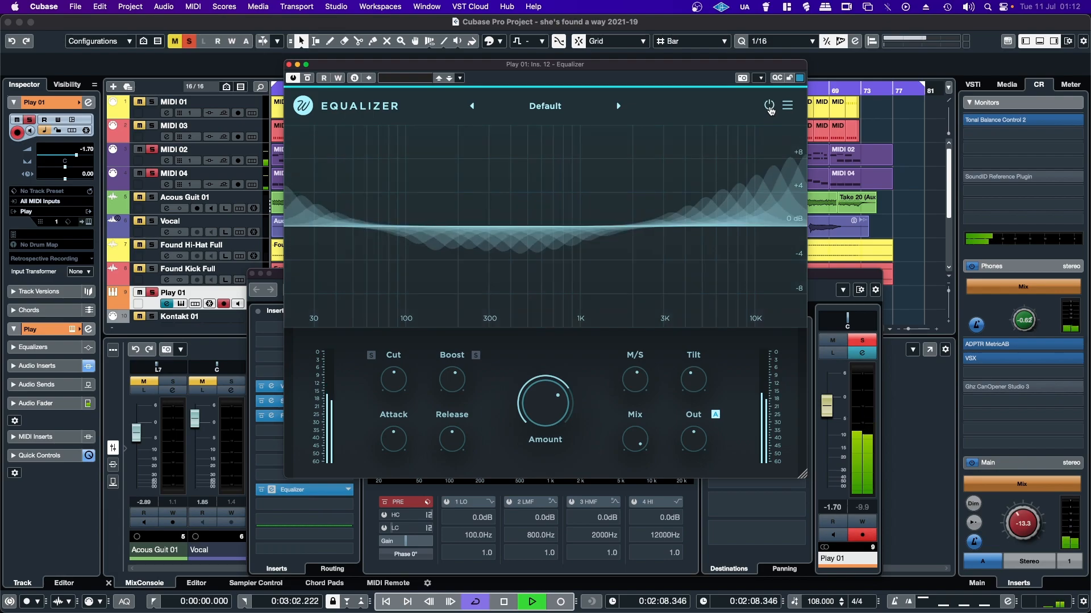
Unsolo Play 01 and rebalance the mix, setting the Play 01 fader to -1.06 and the Vocal fader to 1.12.
{"action": "left_click", "coordinate": [864, 340]}
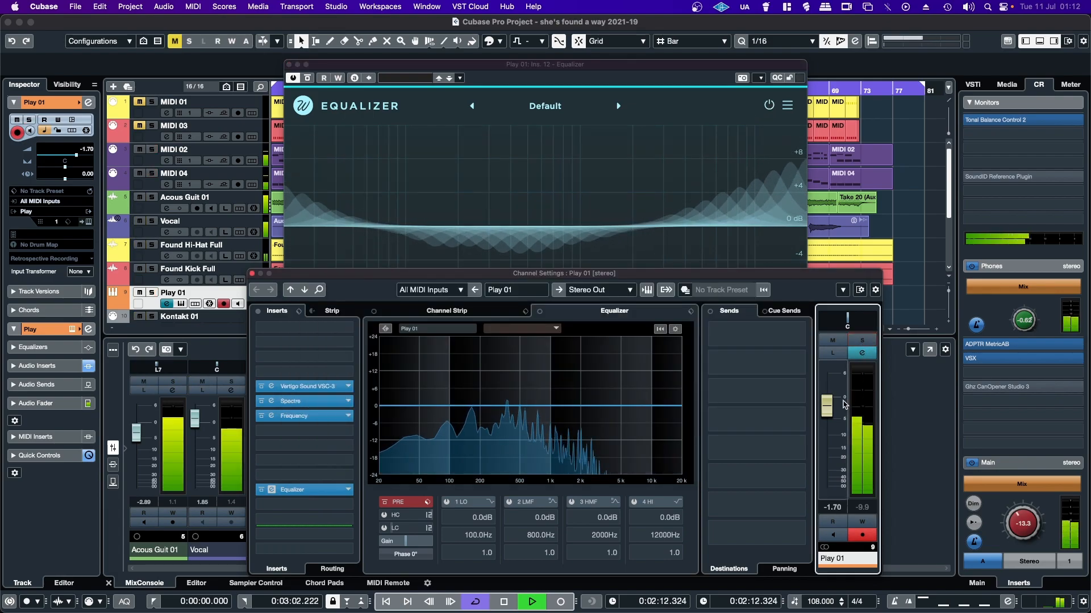
{"action": "left_click_drag", "start_coordinate": [830, 416], "coordinate": [830, 413]}
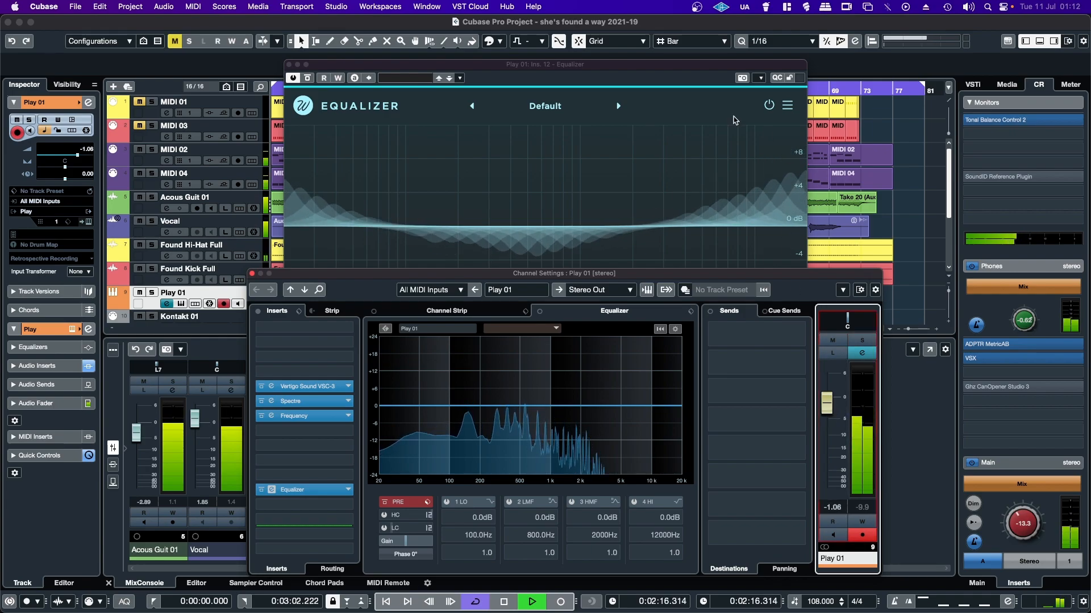
{"action": "left_click", "coordinate": [289, 65]}
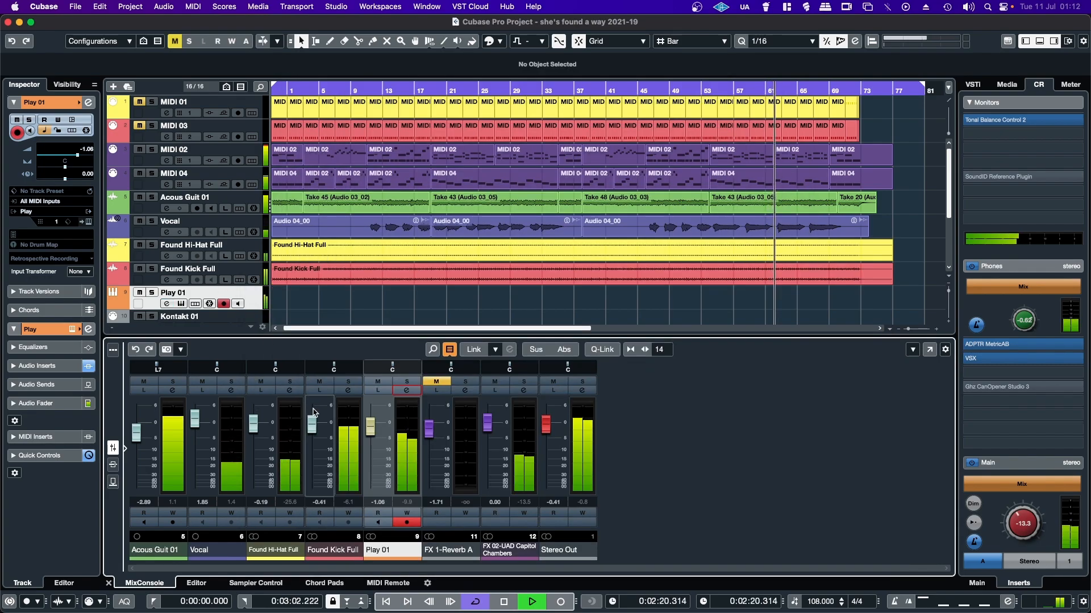
{"action": "left_click_drag", "start_coordinate": [195, 421], "coordinate": [200, 427]}
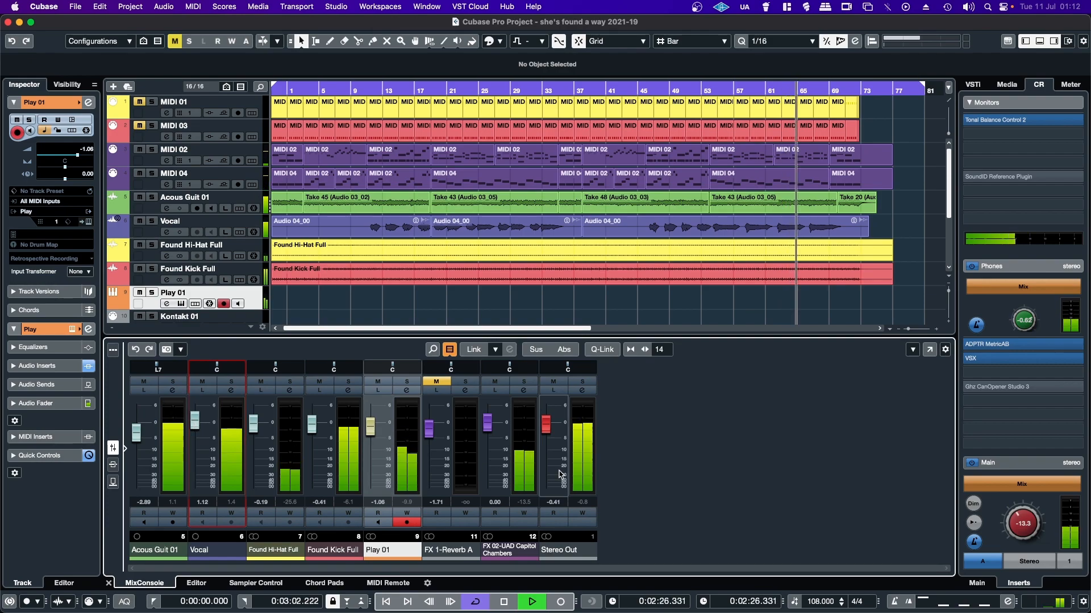
Insert the WavesFactory Equalizer on the Stereo Out below Pulsar Mu and close the channel settings.
{"action": "left_click", "coordinate": [584, 392]}
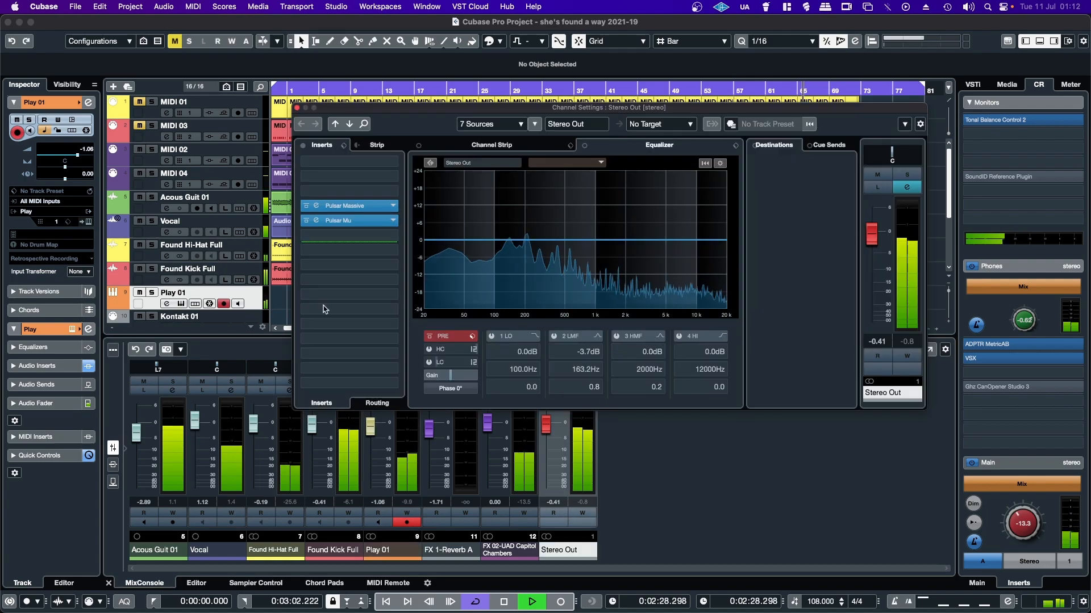
{"action": "left_click", "coordinate": [392, 236]}
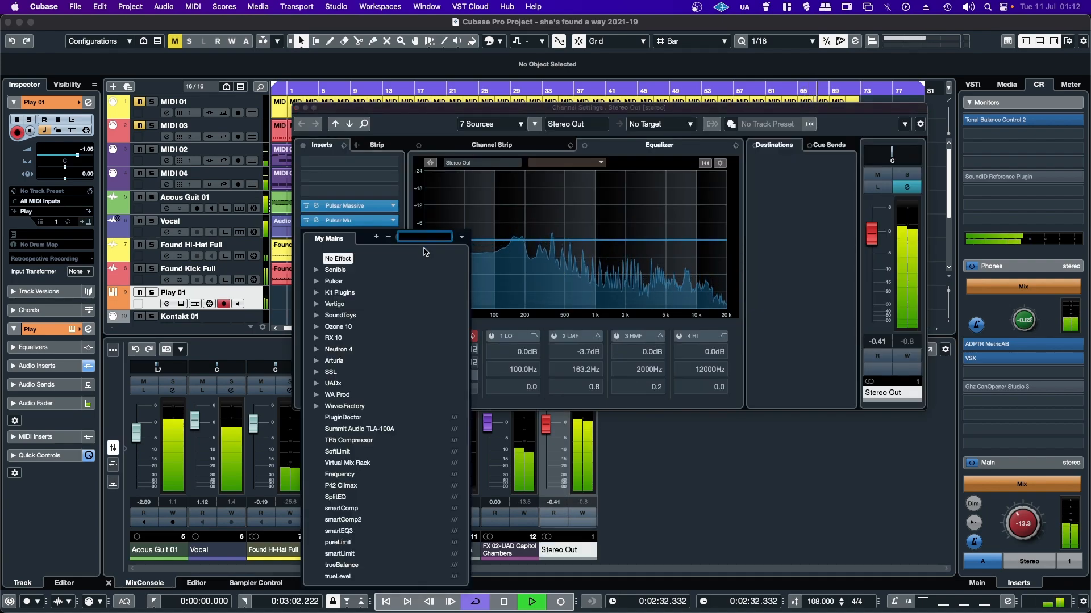
{"action": "type", "text": "equ"}
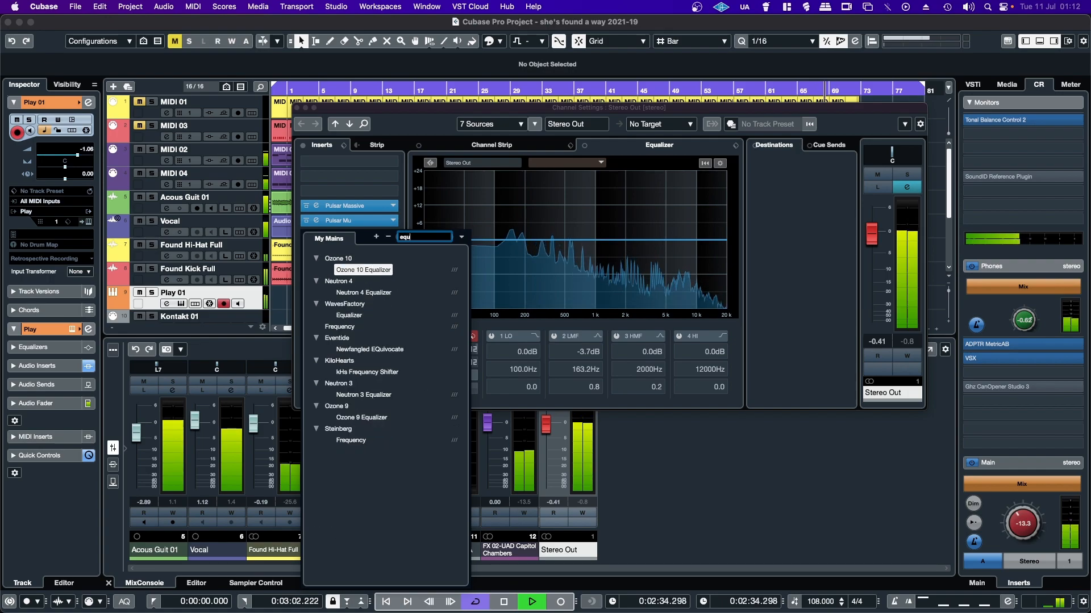
{"action": "left_click", "coordinate": [355, 316]}
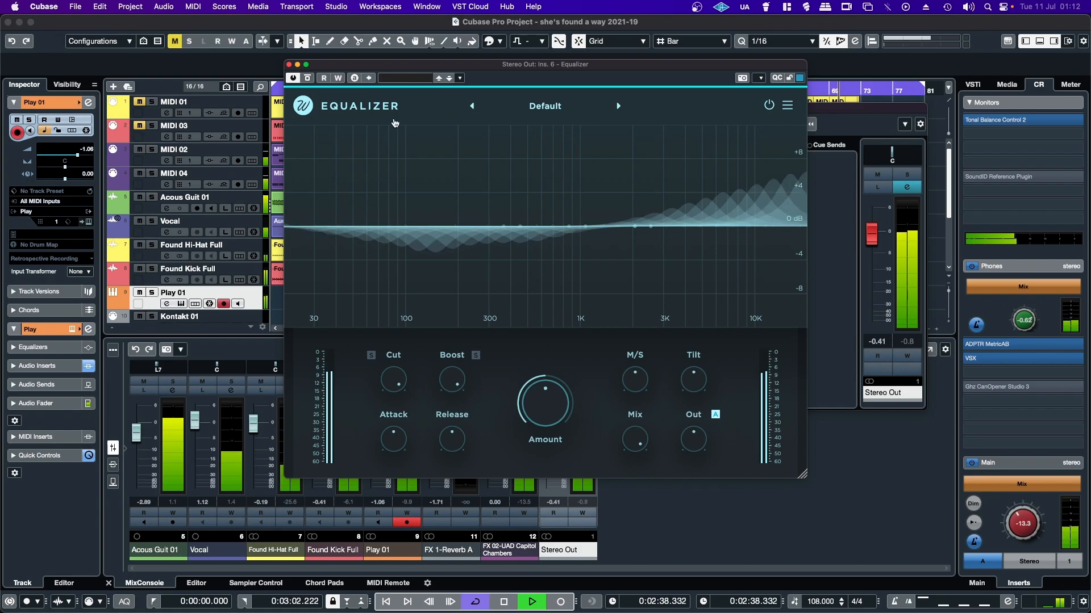
{"action": "left_click_drag", "start_coordinate": [472, 71], "coordinate": [511, 181]}
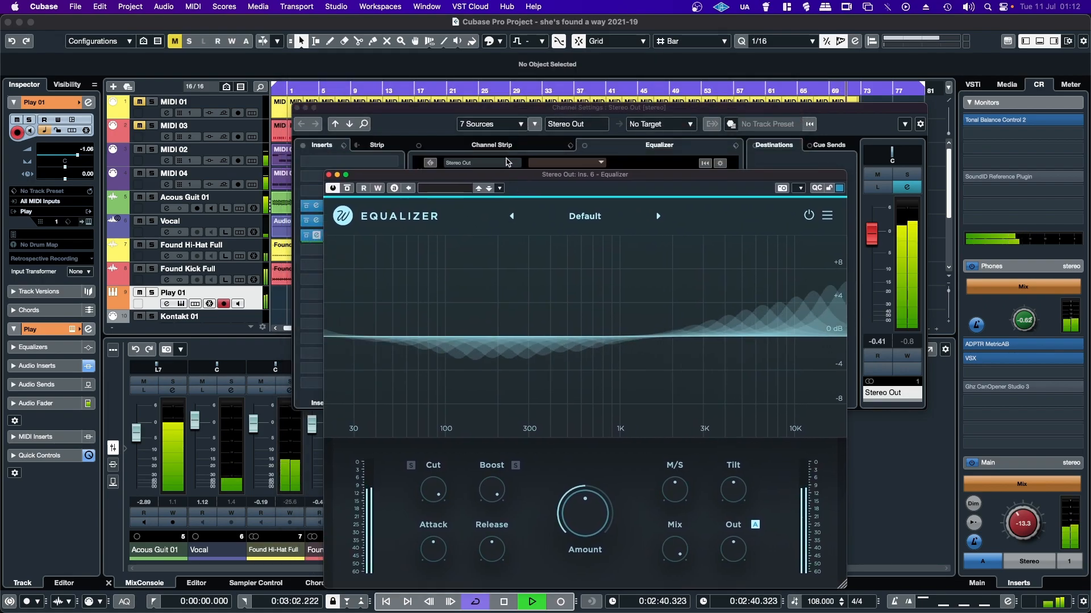
{"action": "left_click", "coordinate": [297, 109]}
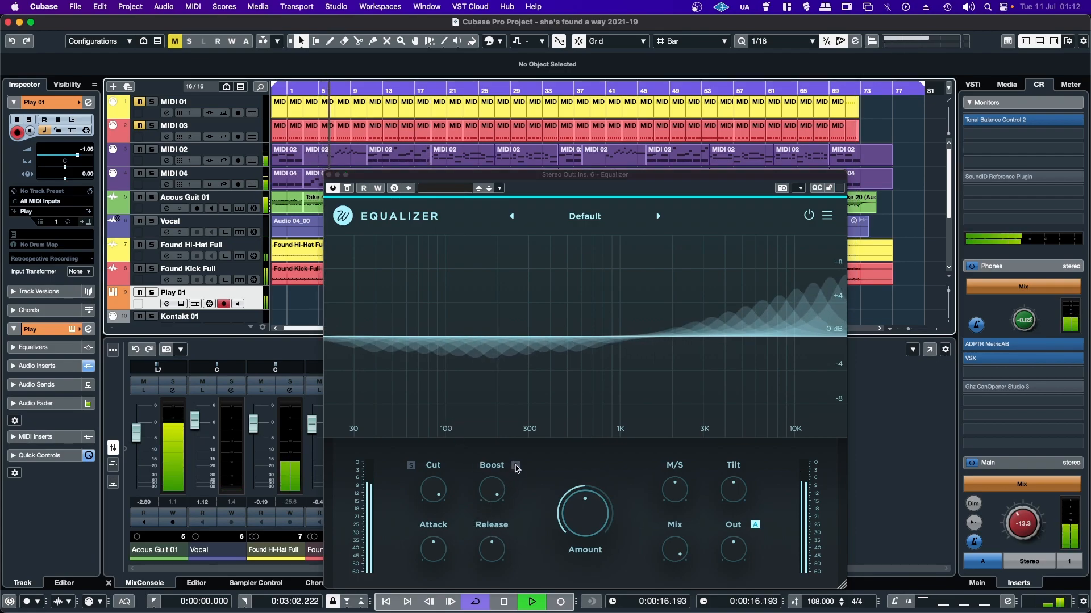
Lower the Amount of the Stereo Out Equalizer and reduce Boost while listening to the boost signal in isolation.
{"action": "left_click_drag", "start_coordinate": [585, 514], "coordinate": [562, 549]}
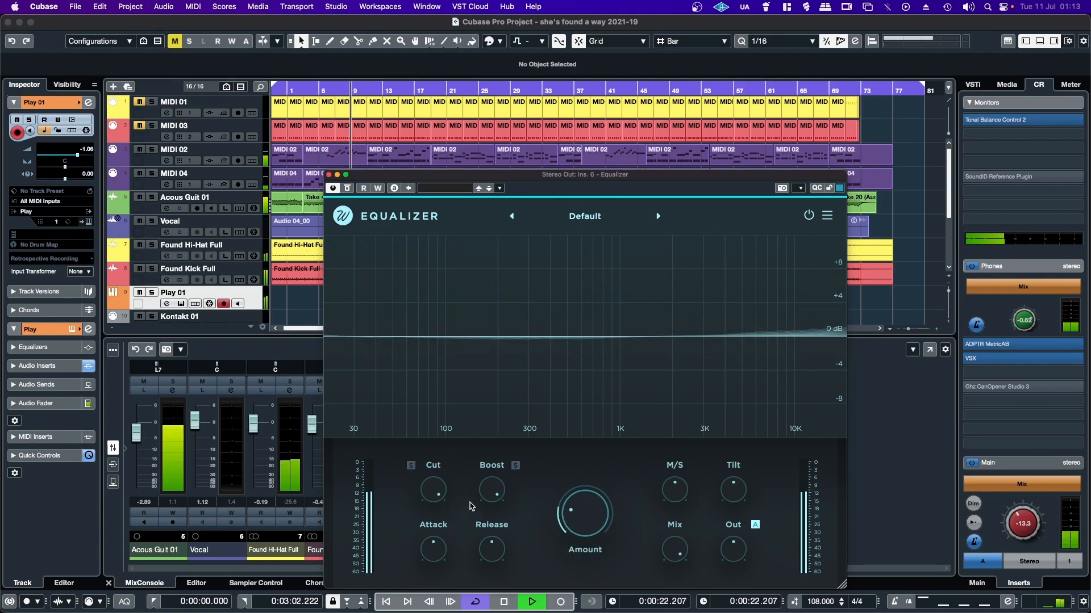
{"action": "left_click", "coordinate": [513, 466]}
{"action": "left_click_drag", "start_coordinate": [495, 484], "coordinate": [480, 588]}
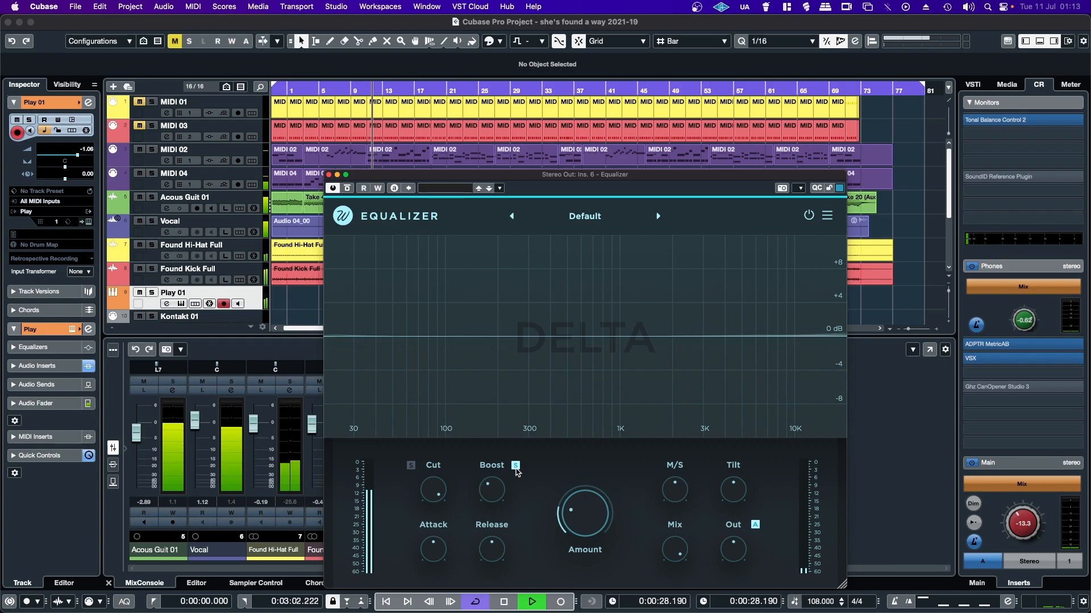
{"action": "left_click", "coordinate": [516, 463]}
Audition the cut signal alone, lower Cut slightly, and return to the full mix.
{"action": "left_click", "coordinate": [411, 466]}
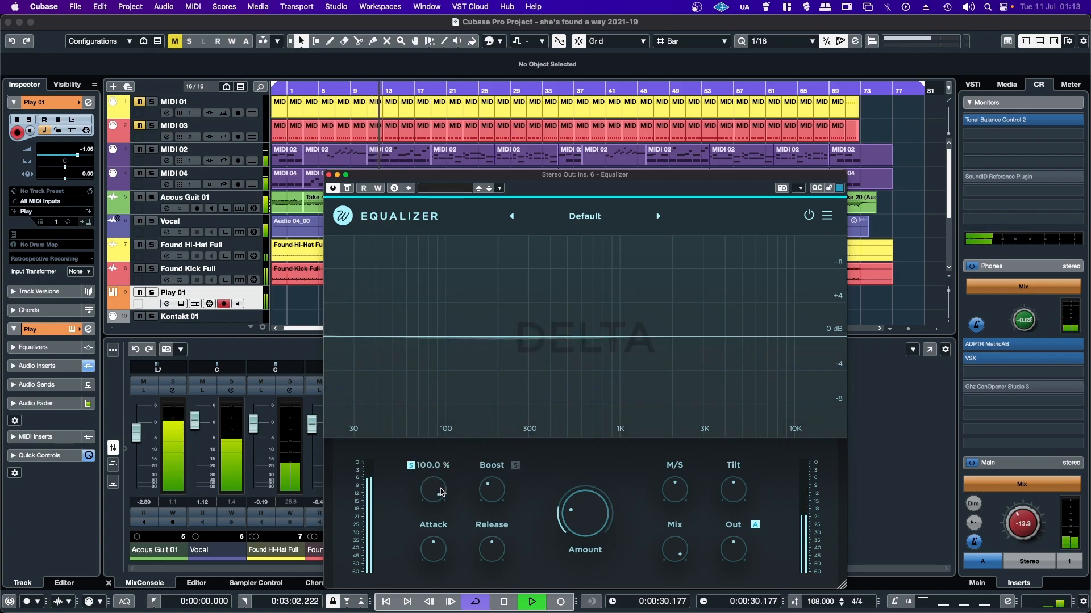
{"action": "left_click_drag", "start_coordinate": [433, 489], "coordinate": [433, 516]}
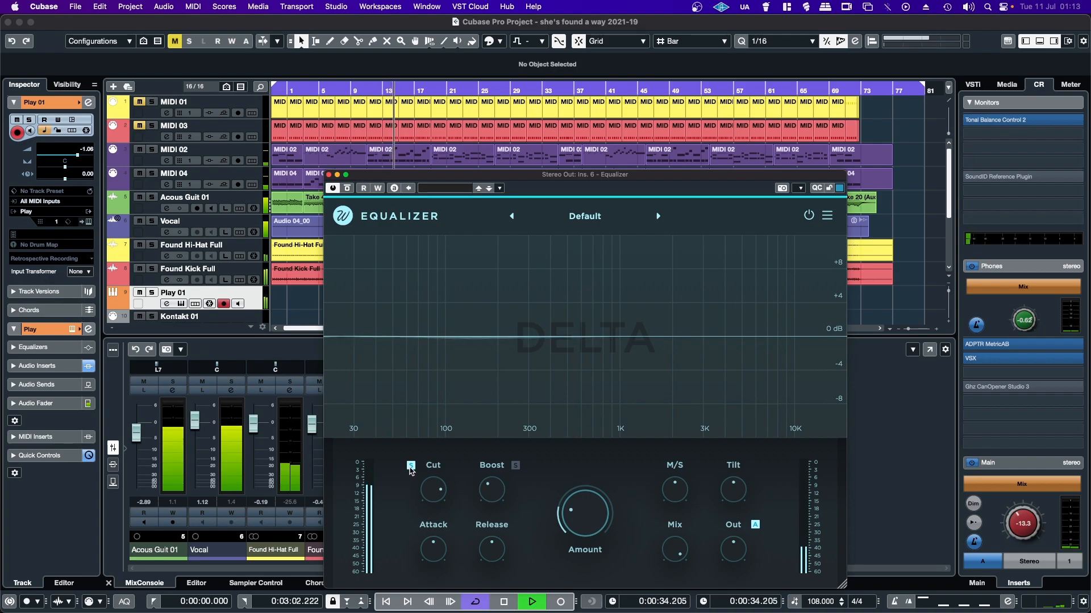
{"action": "left_click", "coordinate": [411, 466]}
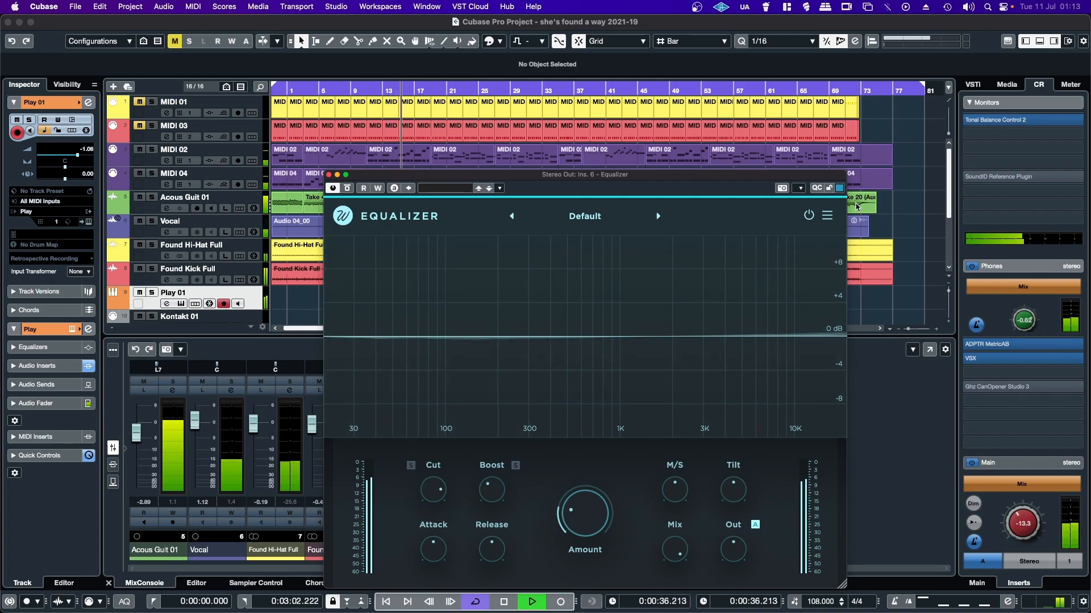
Open Tonal Balance Control 2 from the monitor inserts and place the Equalizer window beside it.
{"action": "left_click", "coordinate": [1018, 120]}
{"action": "left_click", "coordinate": [1018, 121]}
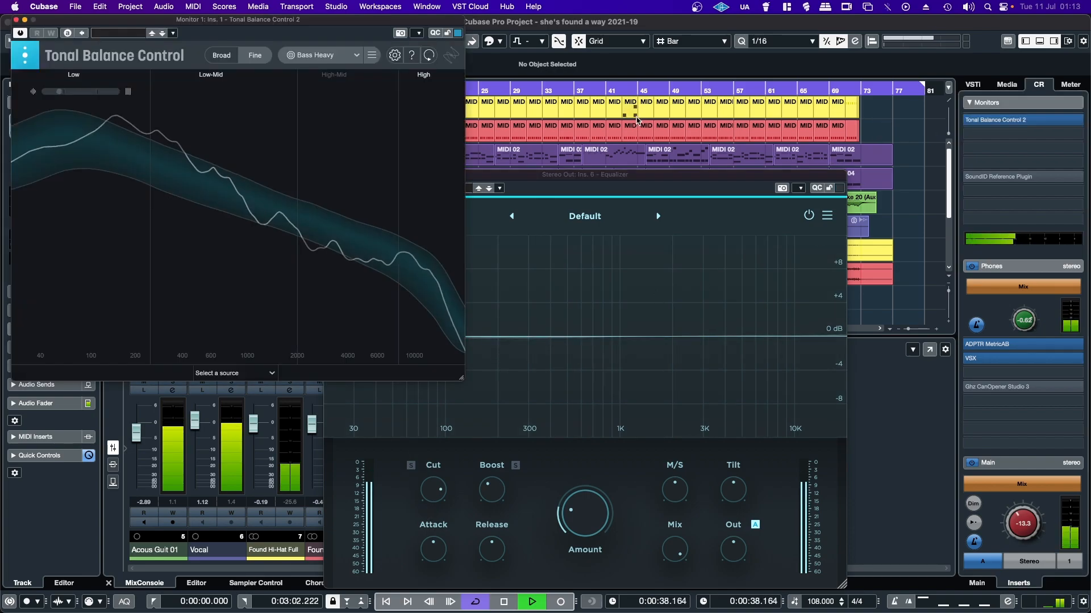
{"action": "left_click_drag", "start_coordinate": [571, 175], "coordinate": [727, 100]}
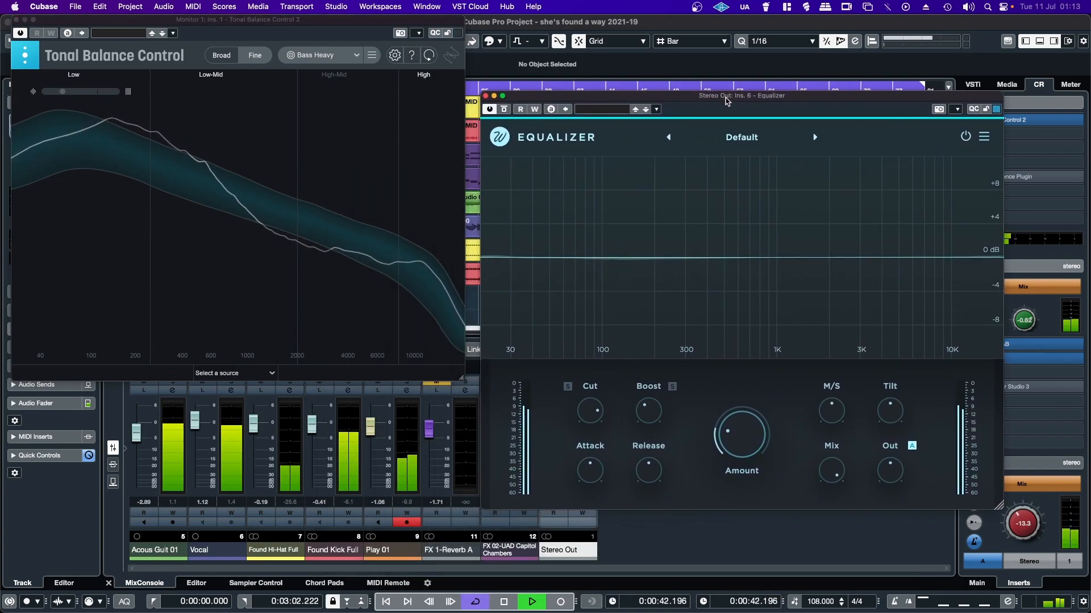
Raise the Release and Tilt of the Stereo Out Equalizer and set M/S to 77.6.
{"action": "left_click_drag", "start_coordinate": [638, 468], "coordinate": [638, 456]}
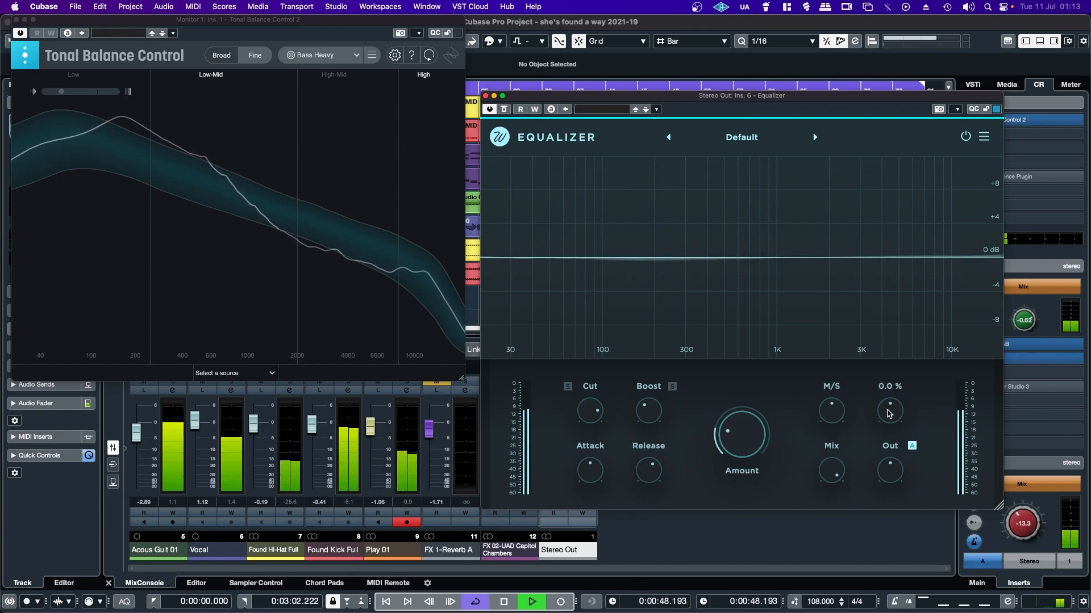
{"action": "left_click_drag", "start_coordinate": [888, 409], "coordinate": [888, 392]}
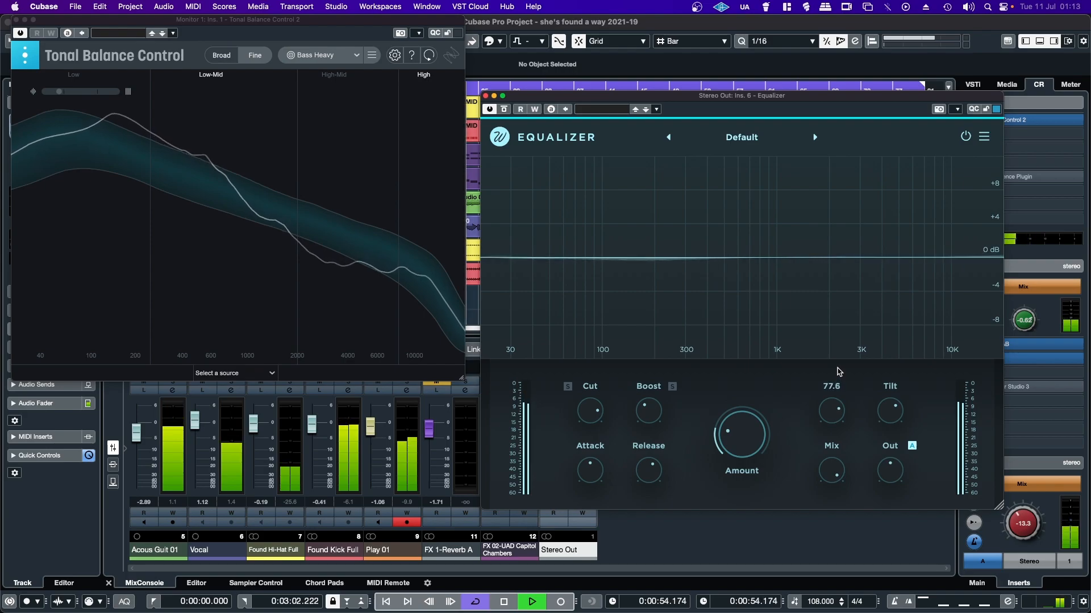
Raise the Equalizer's Amount to about 37% and set Boost to 56.3%.
{"action": "left_click_drag", "start_coordinate": [736, 433], "coordinate": [736, 429]}
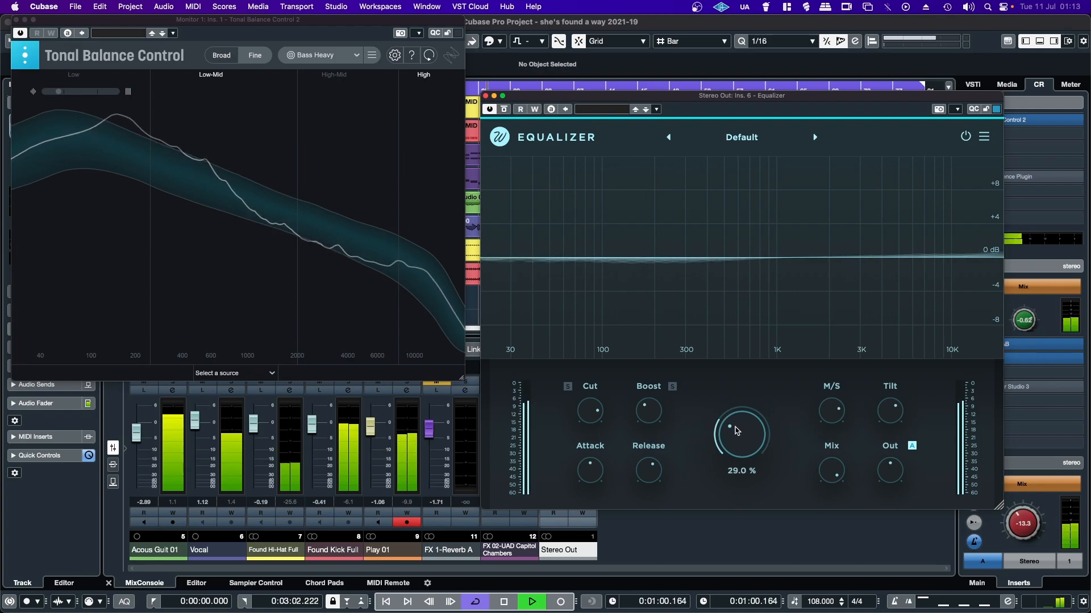
{"action": "left_click_drag", "start_coordinate": [736, 418], "coordinate": [734, 420]}
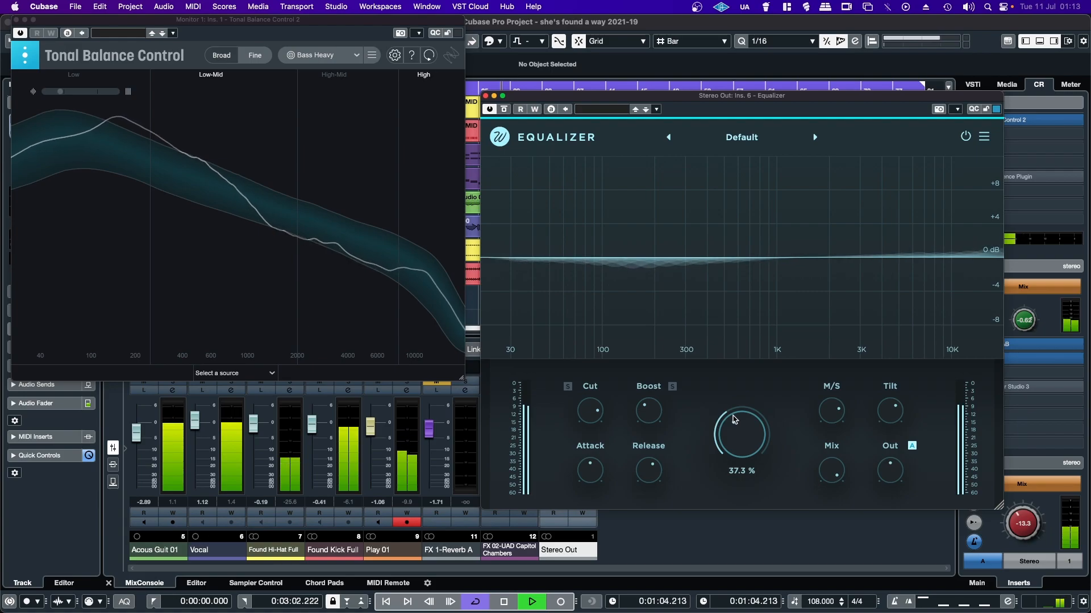
{"action": "left_click_drag", "start_coordinate": [732, 416], "coordinate": [732, 415]}
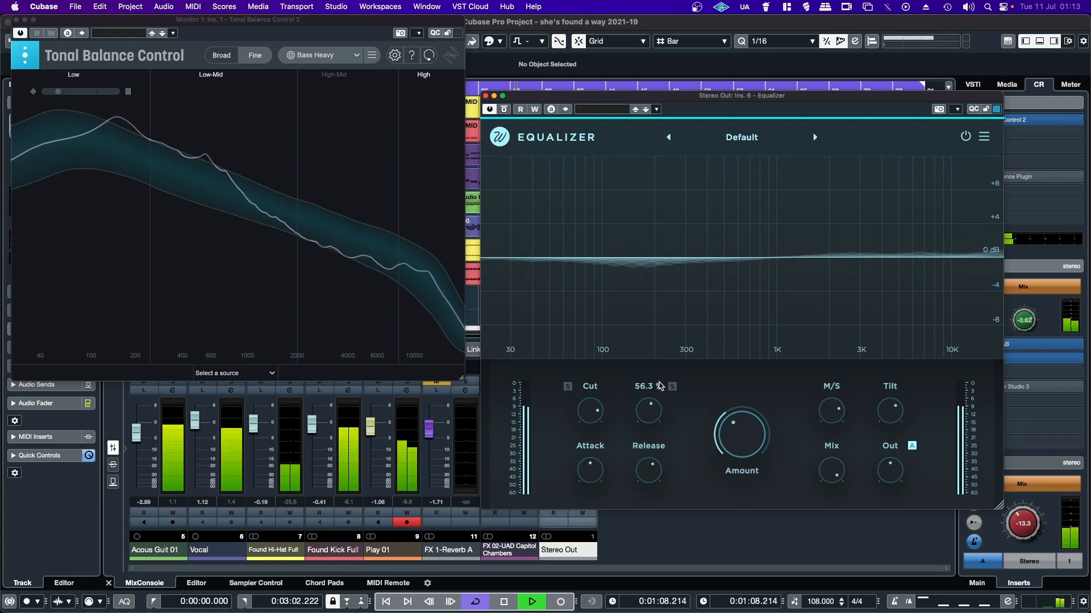
Set Cut to 66.6% and lower Attack while listening to the cut signal in isolation.
{"action": "mouse_move", "coordinate": [601, 402]}
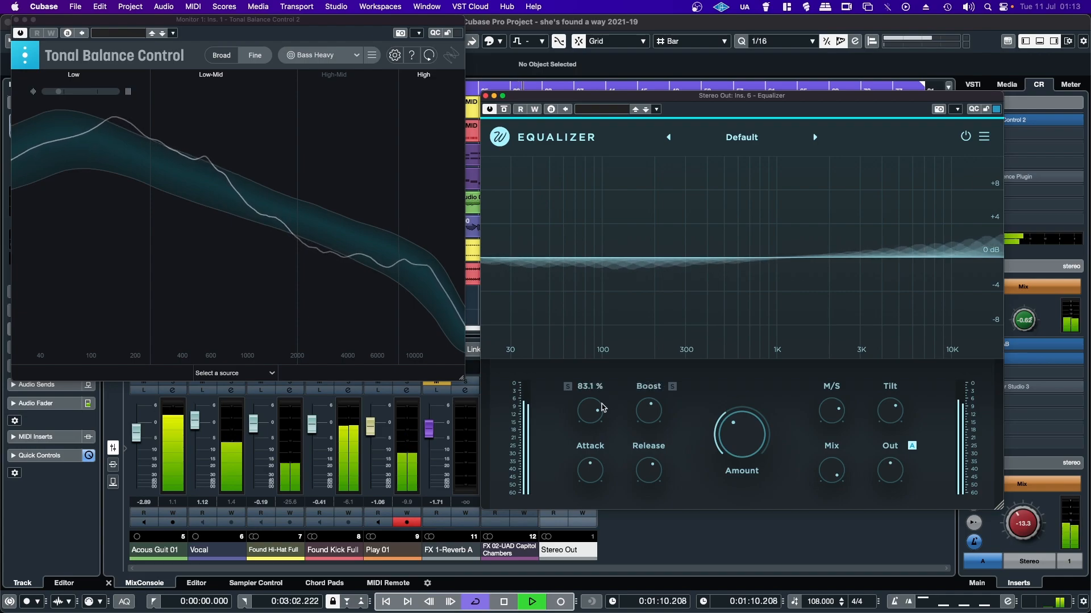
{"action": "left_click_drag", "start_coordinate": [596, 409], "coordinate": [592, 424]}
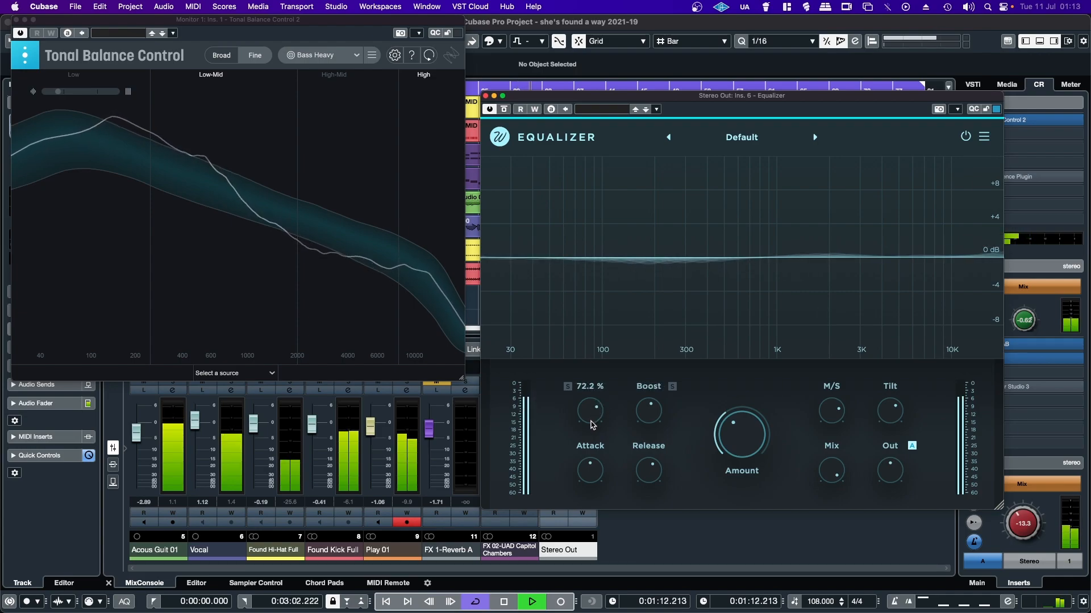
{"action": "left_click", "coordinate": [567, 389]}
{"action": "left_click_drag", "start_coordinate": [589, 409], "coordinate": [591, 416]}
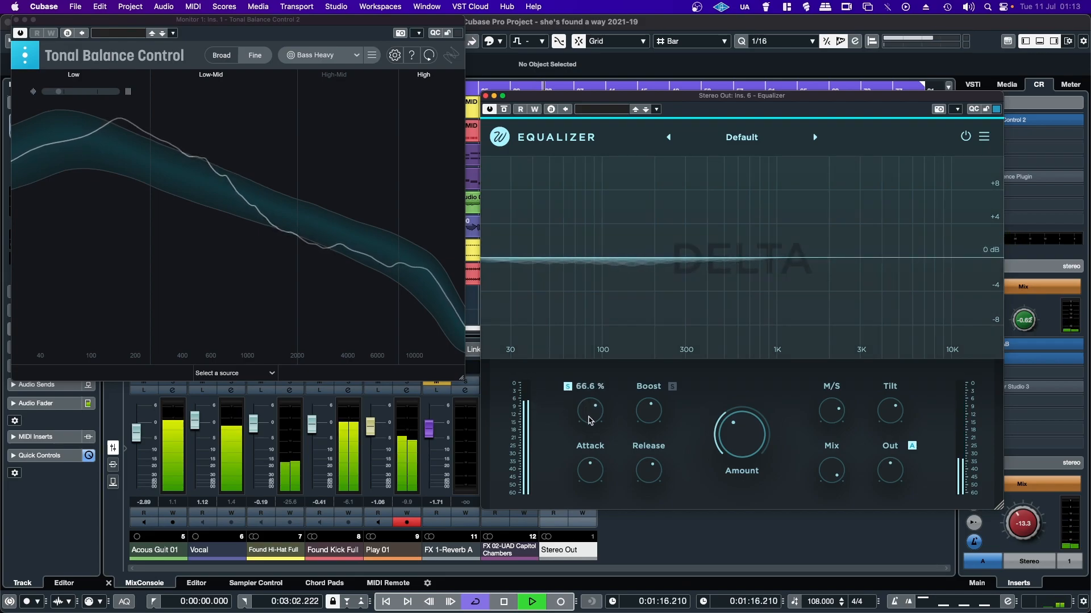
{"action": "left_click_drag", "start_coordinate": [590, 470], "coordinate": [588, 498]}
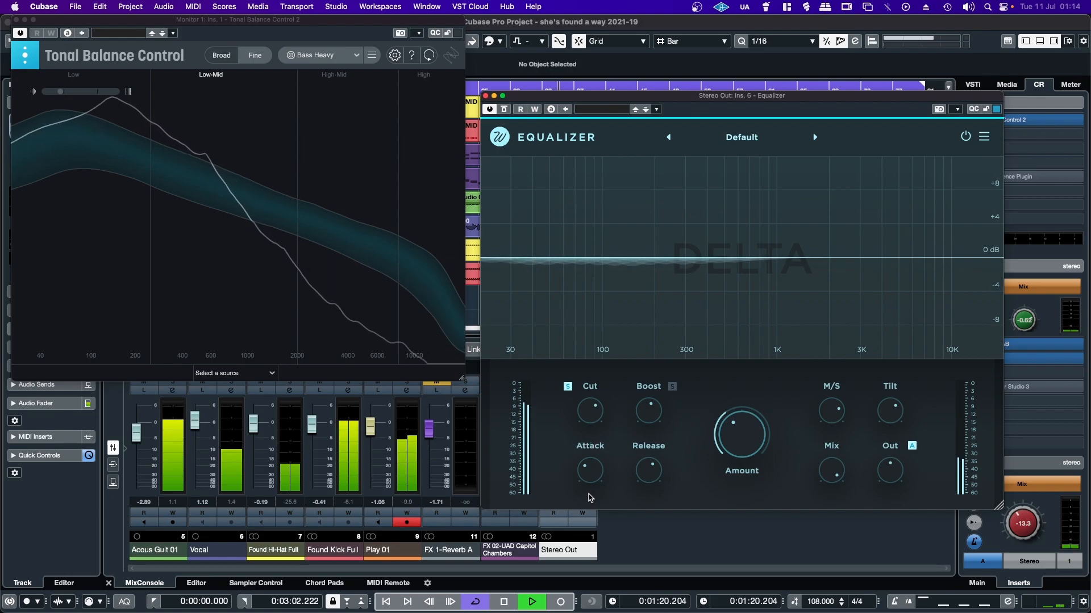
{"action": "left_click", "coordinate": [568, 389]}
Set Boost to 61.2% while soloing the boost signal, and set Tilt to 22.0% in the full mix.
{"action": "left_click", "coordinate": [671, 388]}
{"action": "mouse_move", "coordinate": [646, 416]}
{"action": "left_click_drag", "start_coordinate": [647, 410], "coordinate": [648, 410]}
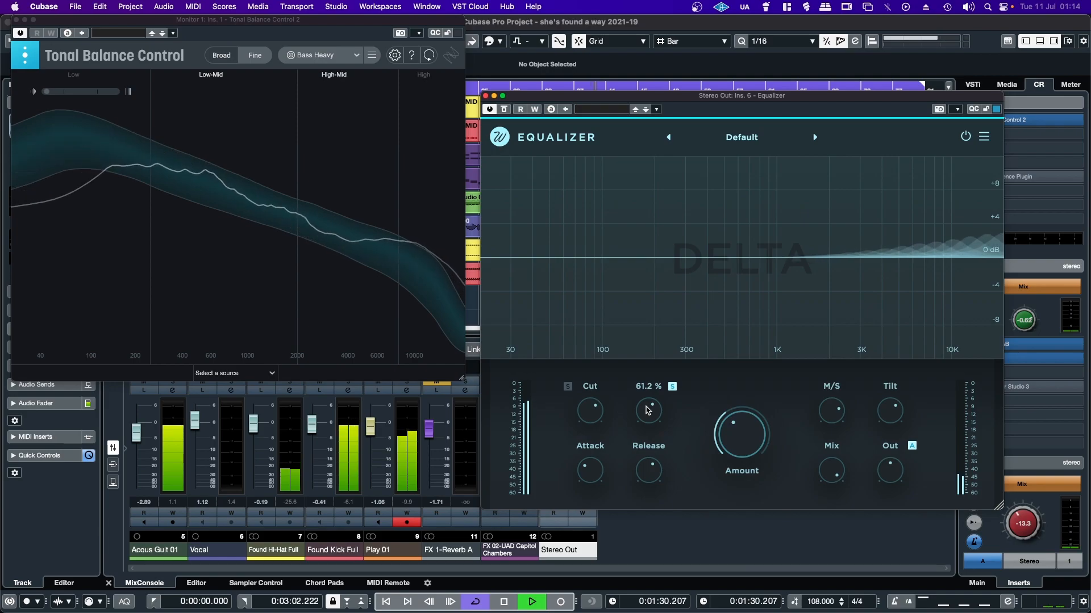
{"action": "left_click", "coordinate": [672, 387]}
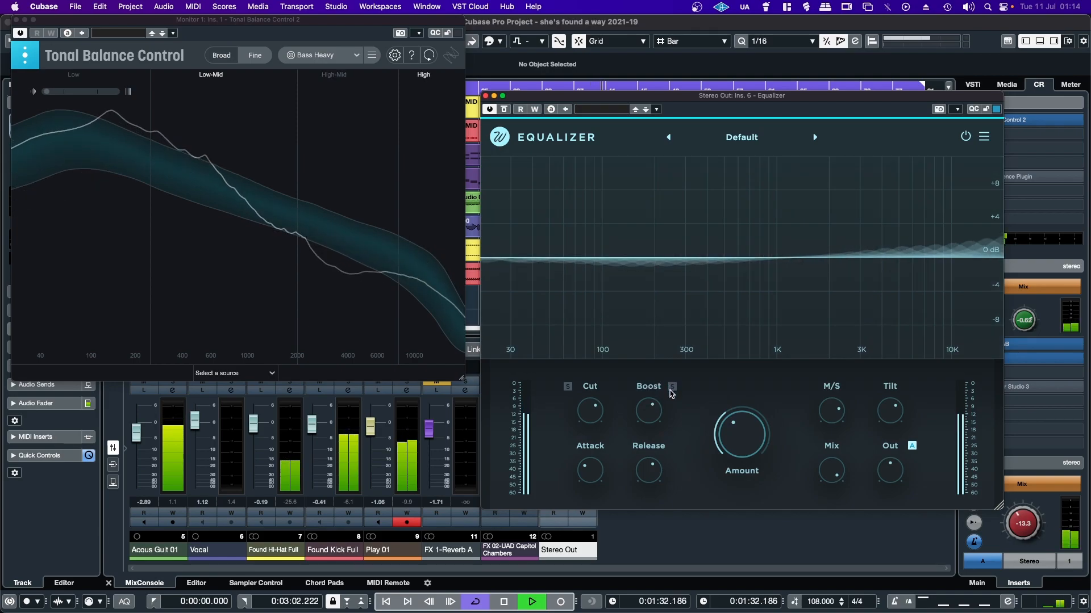
{"action": "mouse_move", "coordinate": [893, 417]}
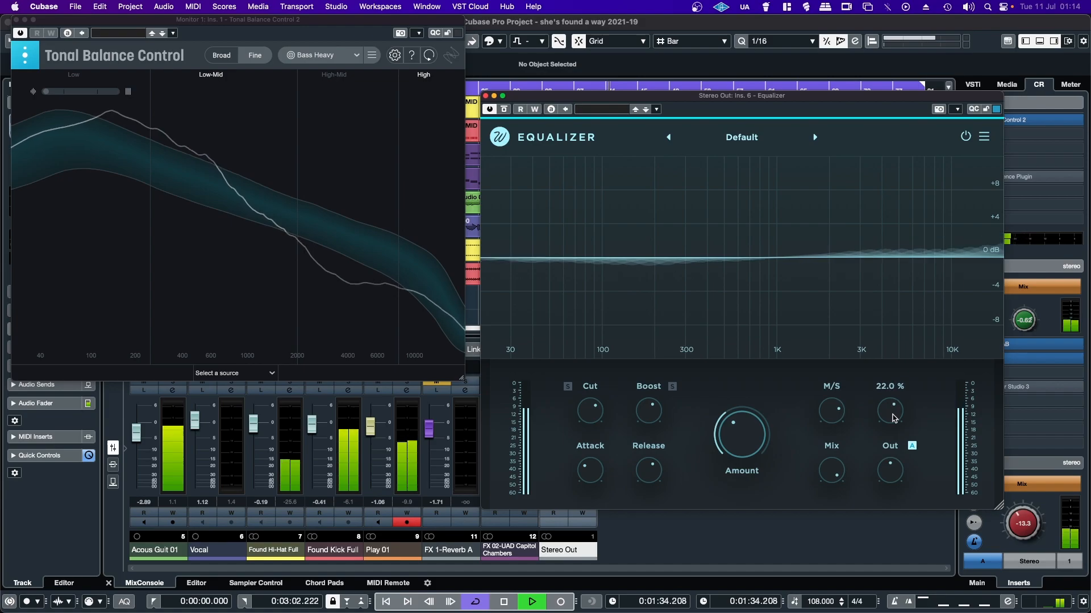
Compare the mix with the Equalizer bypassed and raise Amount to 59.4%.
{"action": "left_click", "coordinate": [504, 109]}
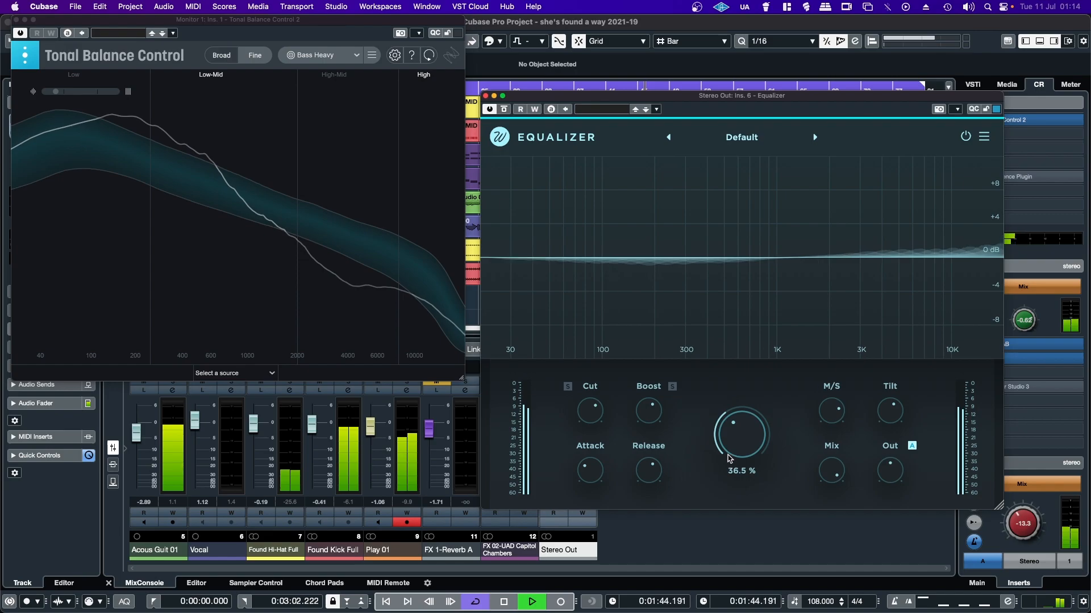
{"action": "left_click_drag", "start_coordinate": [730, 455], "coordinate": [710, 396]}
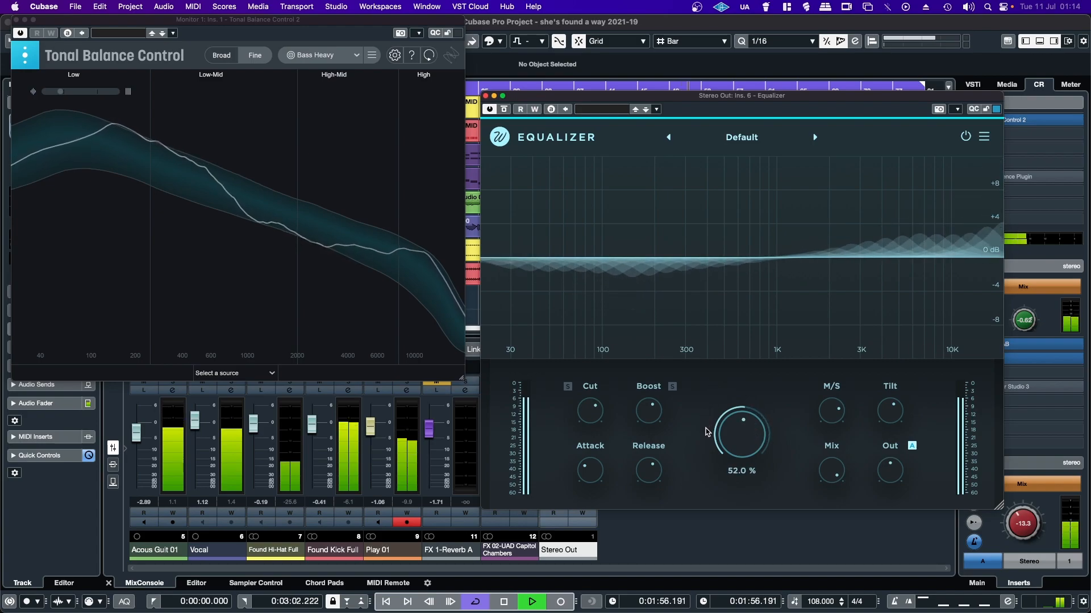
{"action": "left_click_drag", "start_coordinate": [706, 436], "coordinate": [741, 435]}
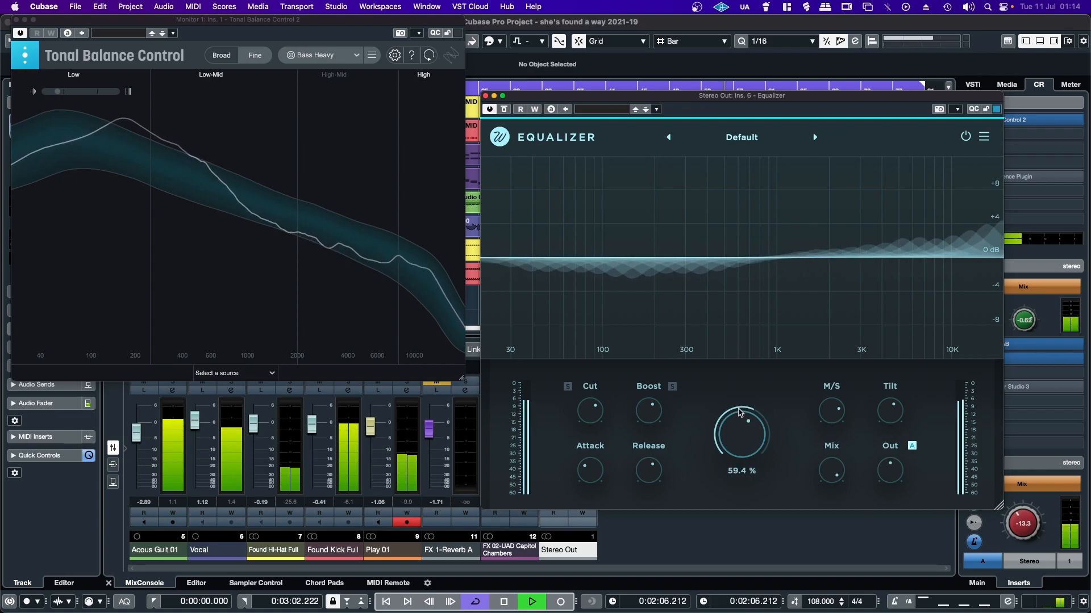
Lower the Equalizer's Mix well below 62% and compare the processed mix with bypass.
{"action": "mouse_move", "coordinate": [828, 472]}
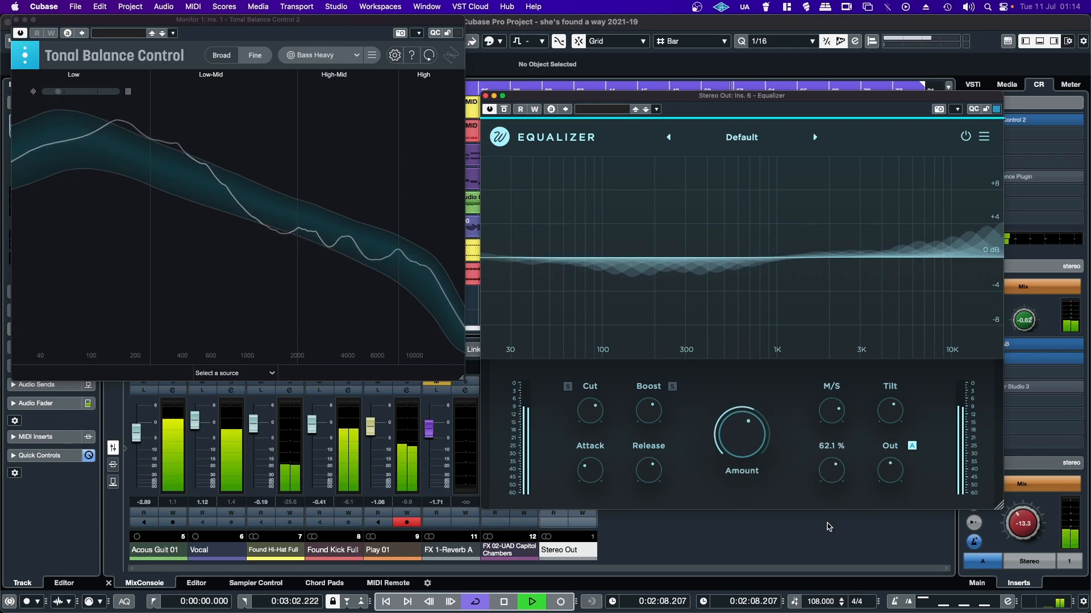
{"action": "left_click_drag", "start_coordinate": [825, 577], "coordinate": [826, 583]}
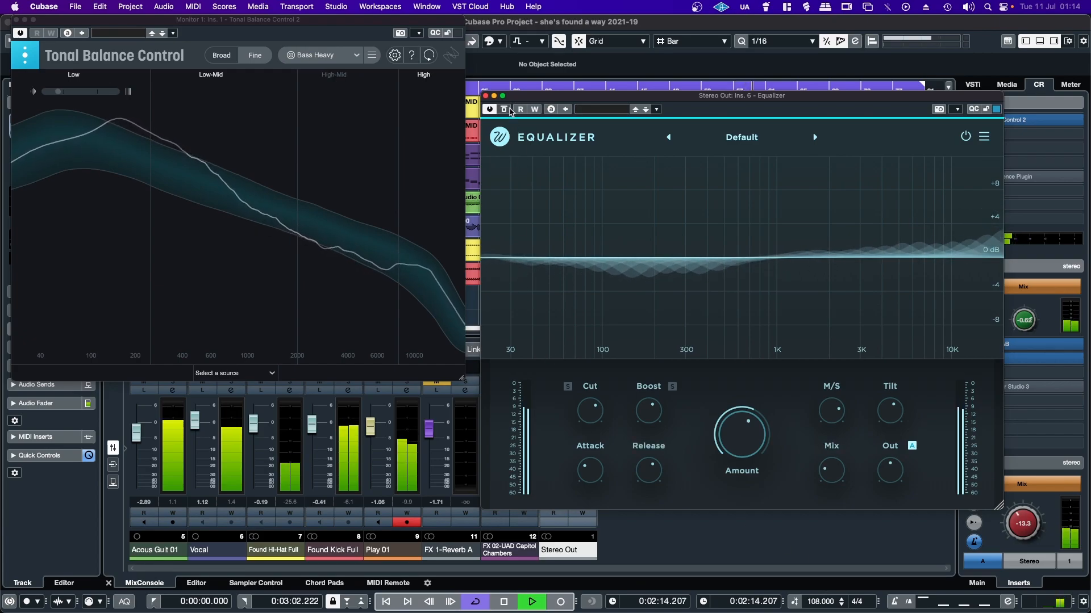
{"action": "left_click", "coordinate": [965, 137]}
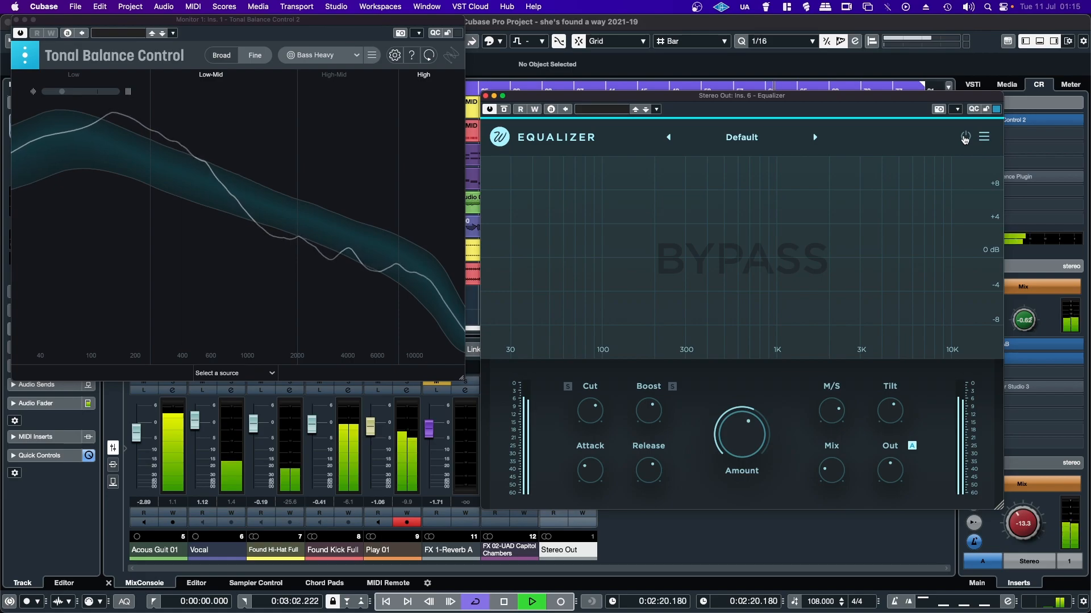
{"action": "left_click", "coordinate": [964, 139]}
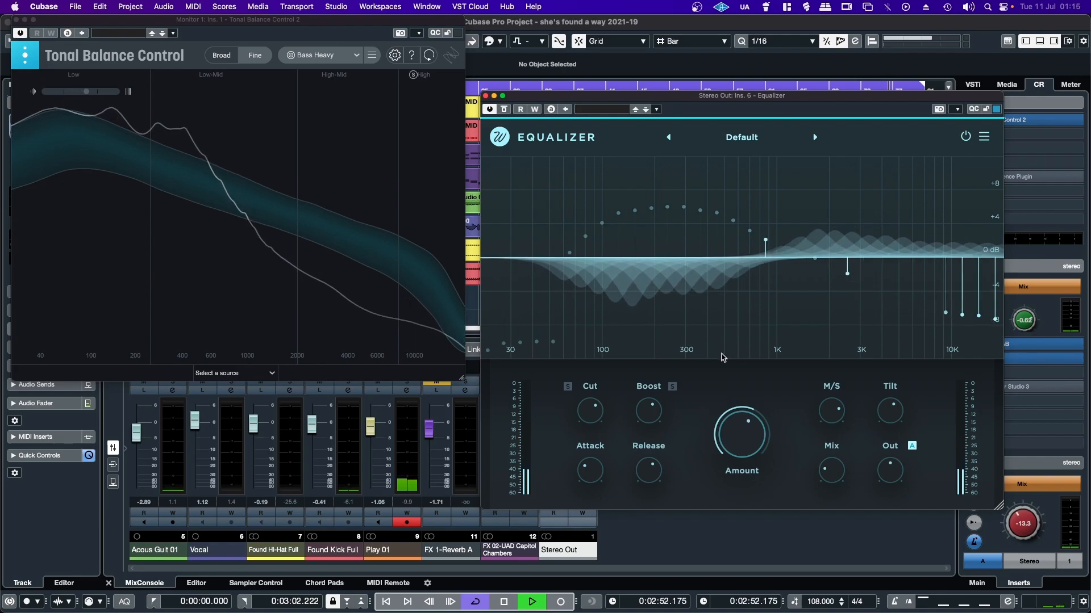
Play from about bar 29, and set the Equalizer's Amount to 61.5% and Mix to 29.3%.
{"action": "left_click_drag", "start_coordinate": [573, 96], "coordinate": [559, 143]}
{"action": "left_click", "coordinate": [509, 91]}
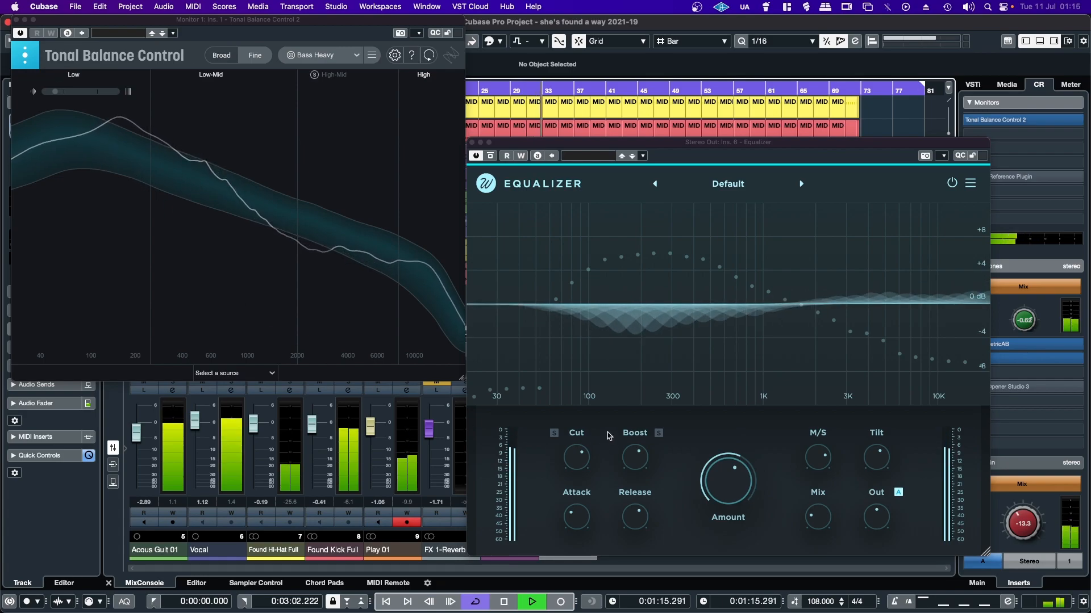
{"action": "left_click_drag", "start_coordinate": [709, 486], "coordinate": [708, 482]}
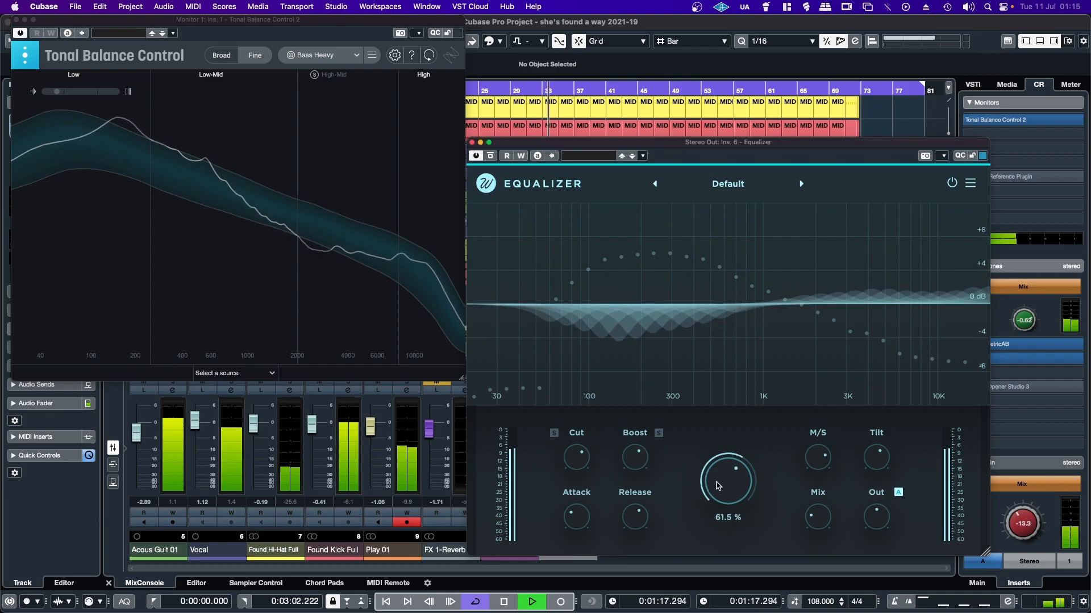
{"action": "mouse_move", "coordinate": [828, 521]}
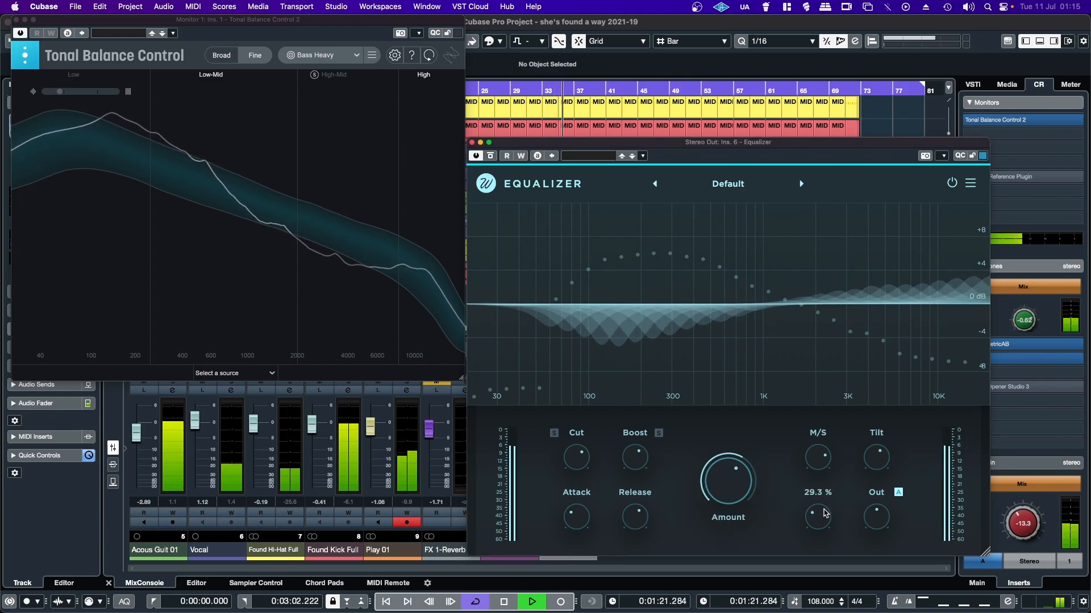
Set the Equalizer's Mix to 27.4%, lower Amount to slightly below its midpoint, and compare the mix with bypass.
{"action": "left_click_drag", "start_coordinate": [826, 513], "coordinate": [820, 447]}
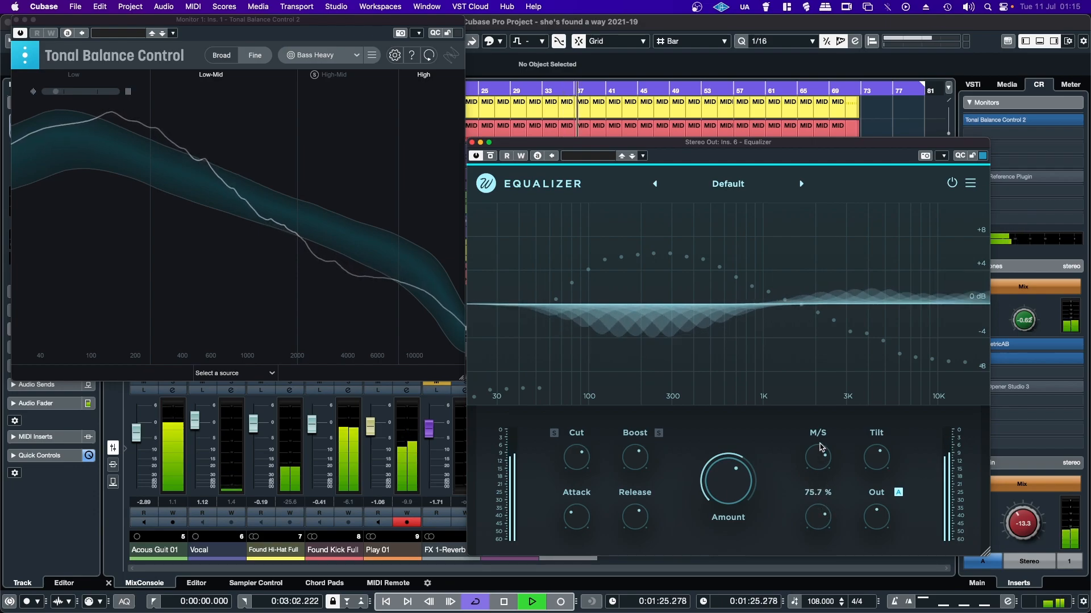
{"action": "left_click_drag", "start_coordinate": [820, 447], "coordinate": [797, 516]}
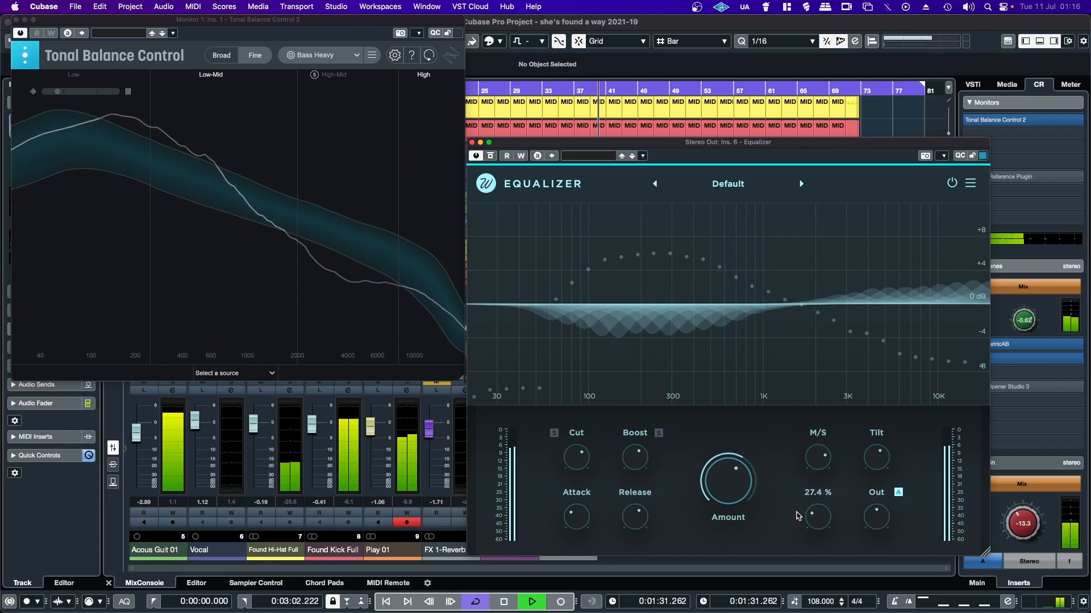
{"action": "left_click_drag", "start_coordinate": [738, 476], "coordinate": [731, 512]}
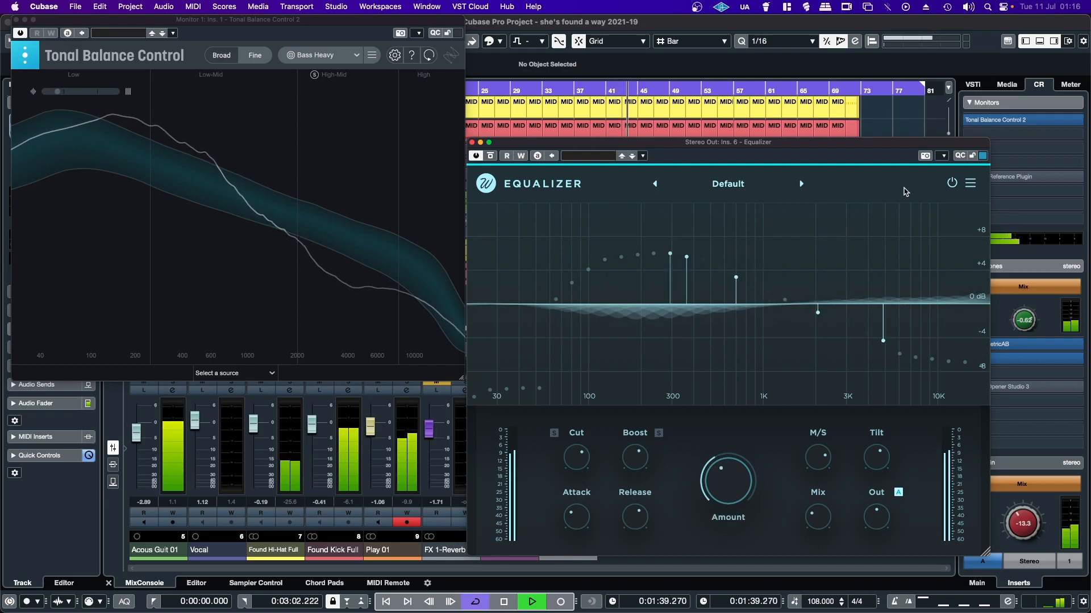
{"action": "left_click", "coordinate": [951, 184]}
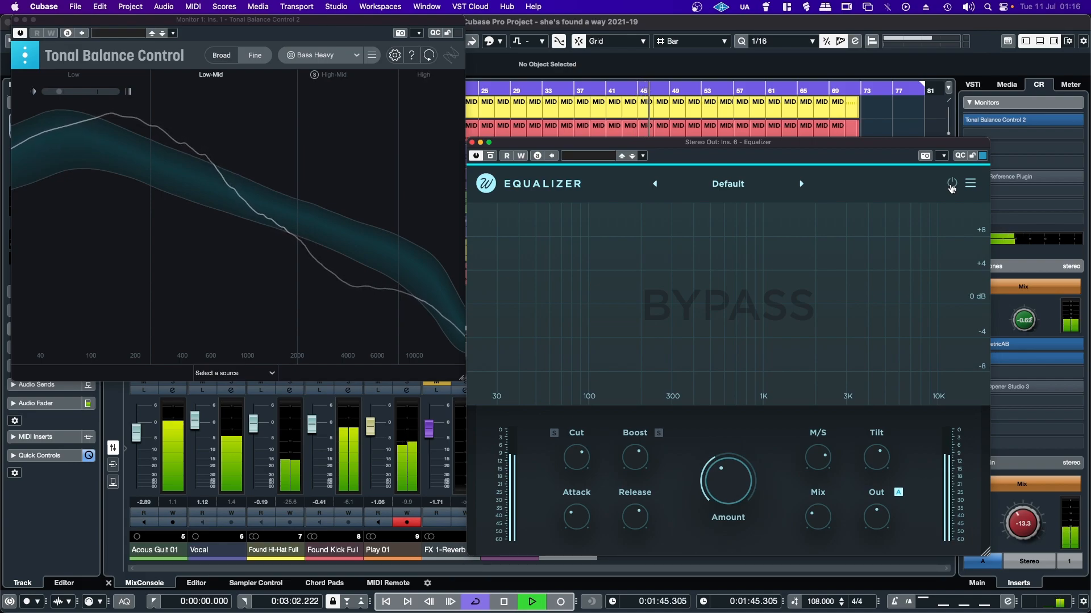
{"action": "left_click", "coordinate": [952, 188]}
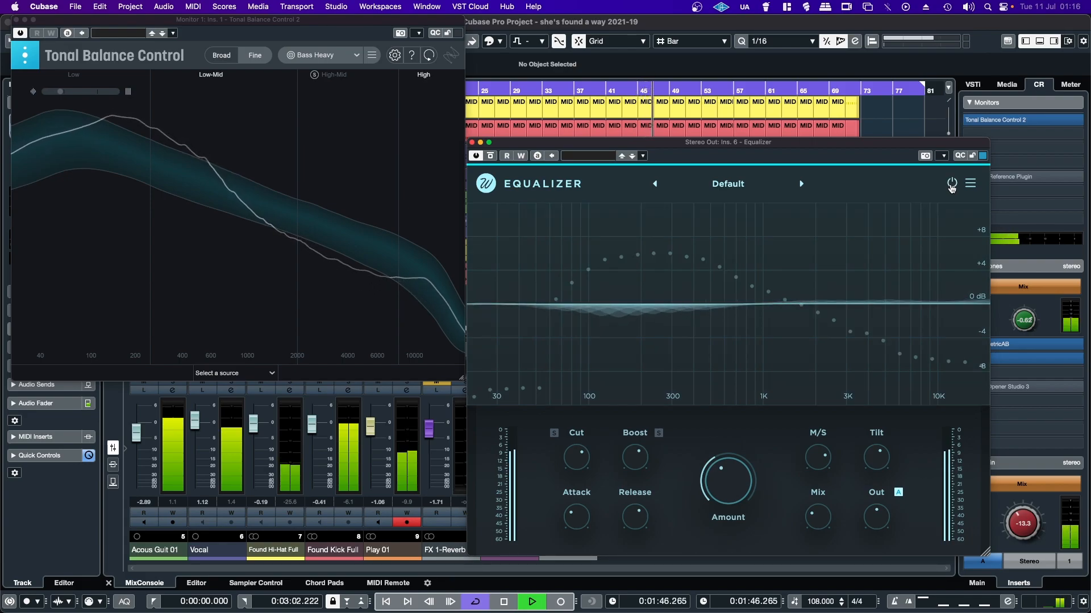
Set Boost to 51.3% while soloing the boost signal, and compare the full mix with the Equalizer bypassed.
{"action": "left_click", "coordinate": [658, 433]}
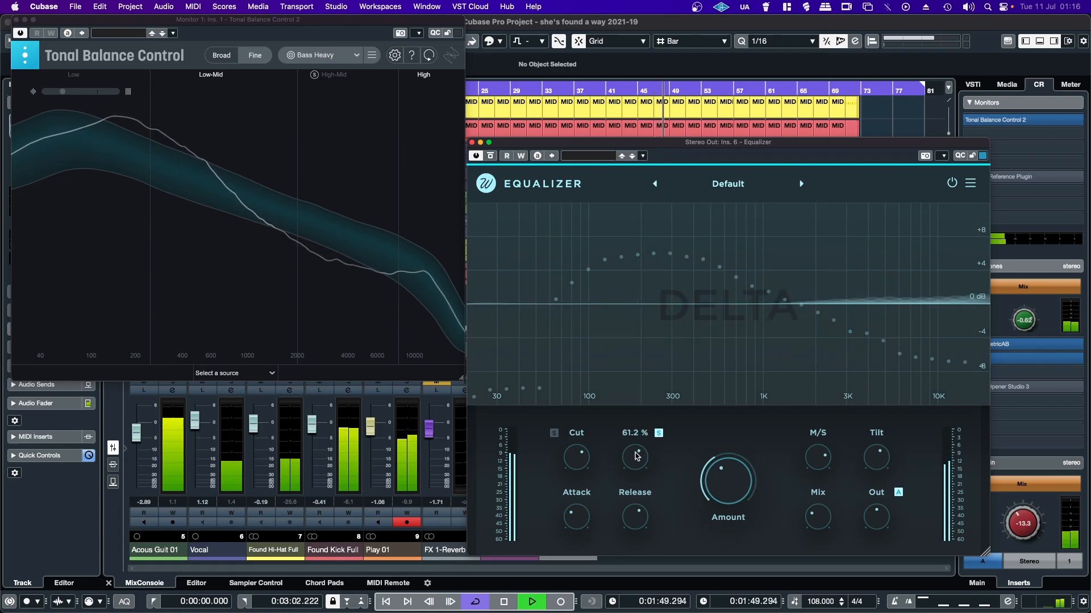
{"action": "left_click_drag", "start_coordinate": [635, 454], "coordinate": [634, 471]}
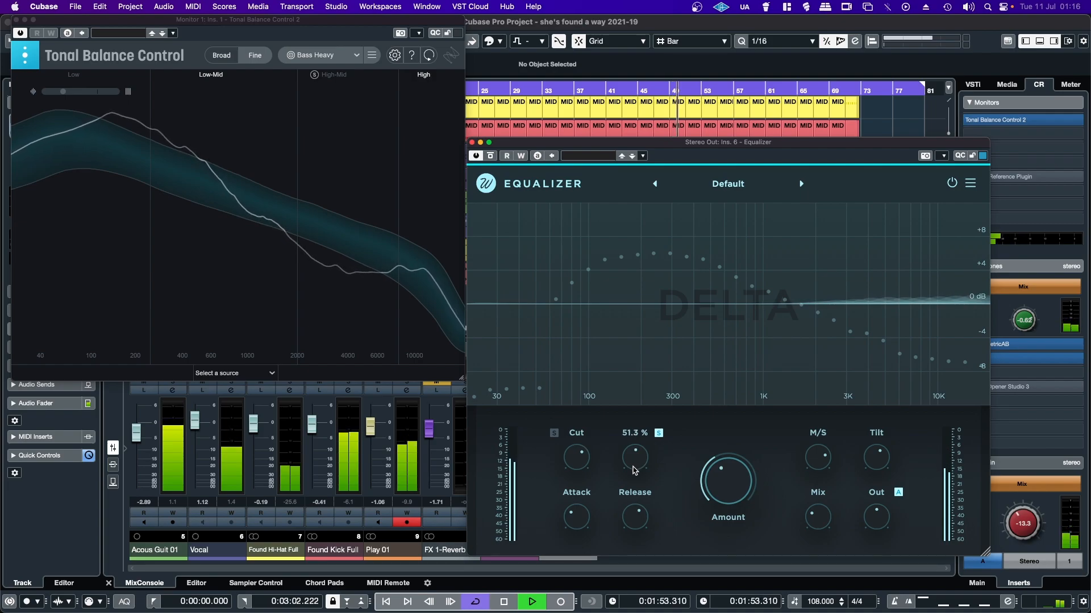
{"action": "left_click", "coordinate": [659, 433]}
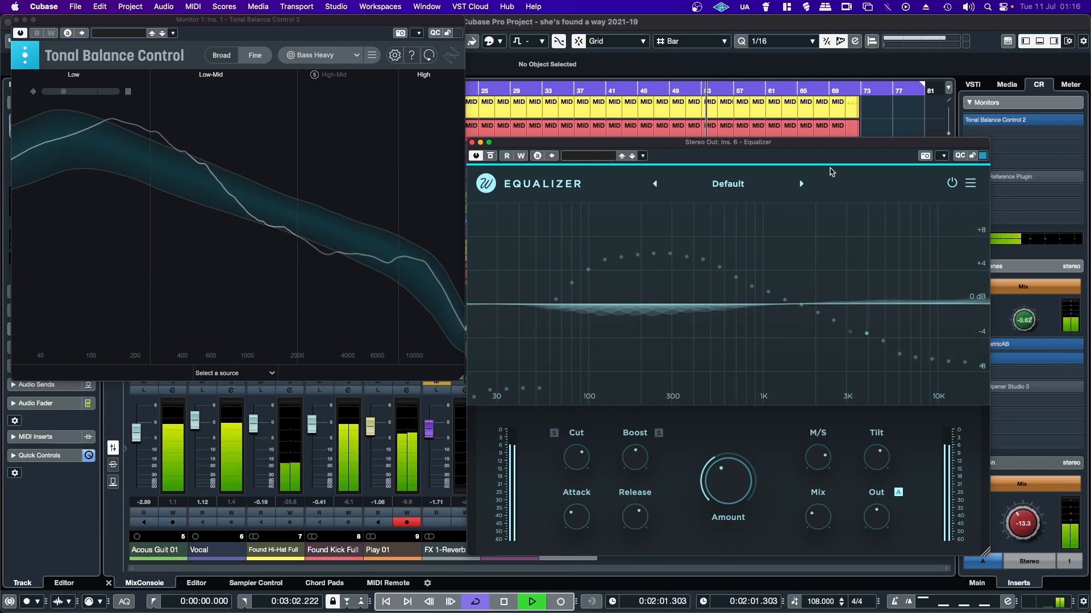
{"action": "left_click", "coordinate": [952, 183]}
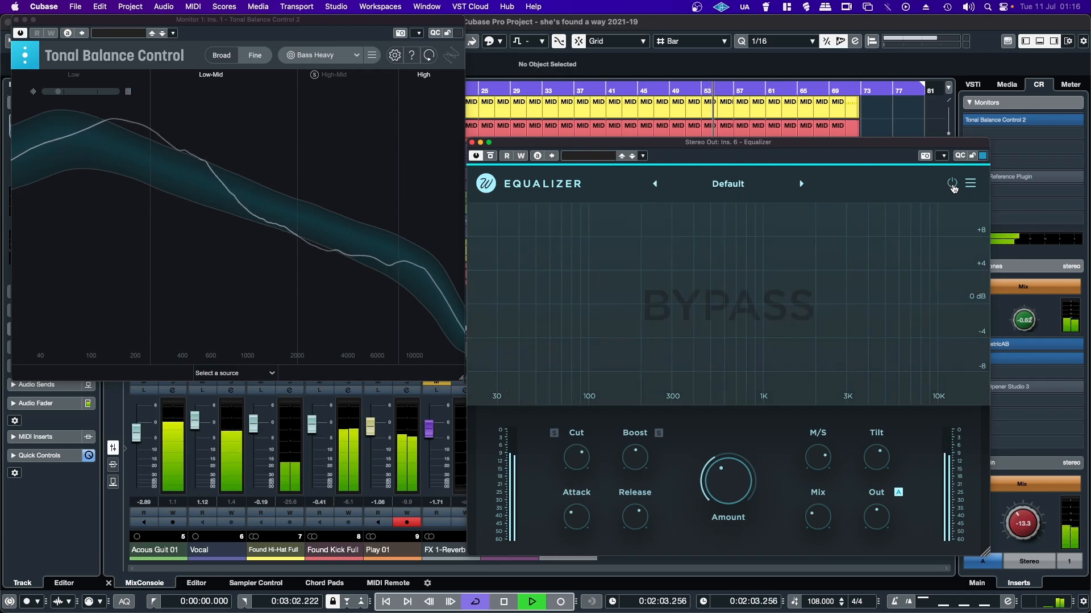
{"action": "left_click", "coordinate": [952, 183]}
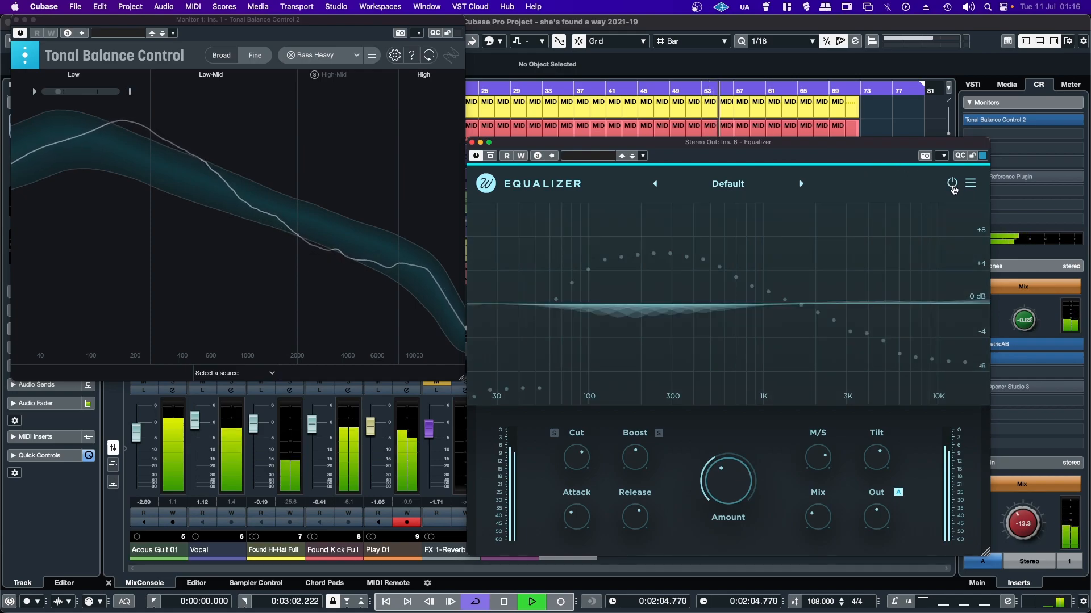
Close the Equalizer and Tonal Balance Control windows and open the MixConsole in its own window.
{"action": "left_click", "coordinate": [472, 142]}
{"action": "left_click", "coordinate": [7, 21]}
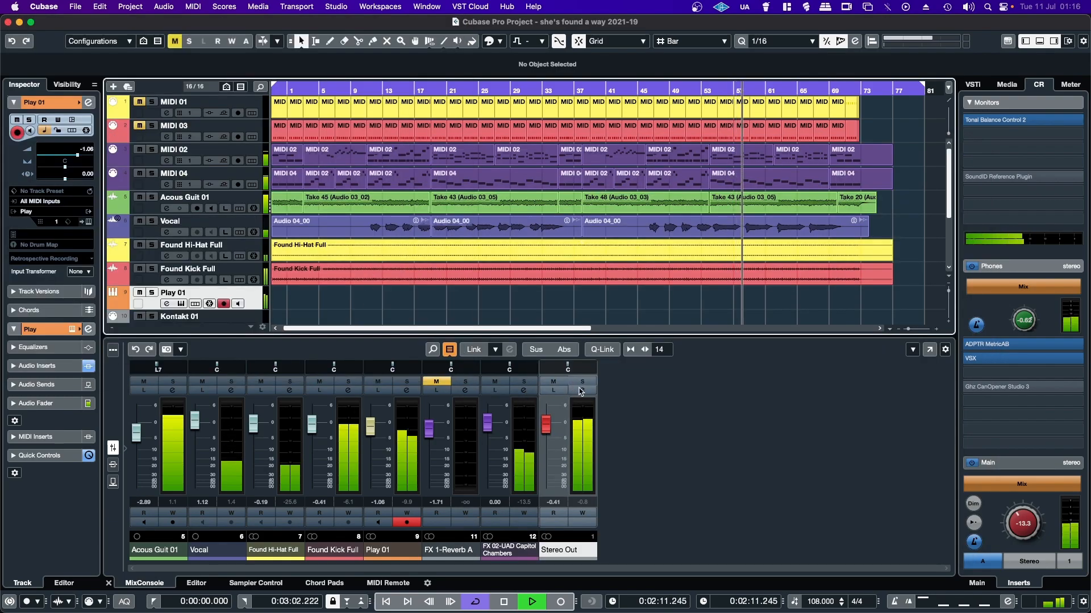
{"action": "left_click", "coordinate": [945, 350]}
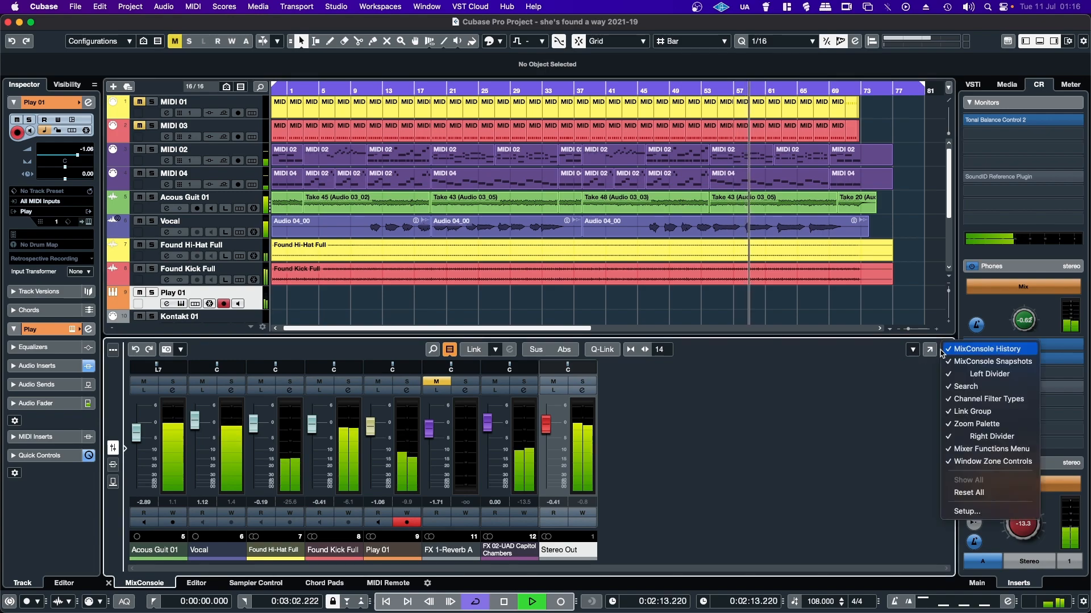
{"action": "left_click", "coordinate": [931, 351]}
{"action": "left_click", "coordinate": [930, 350]}
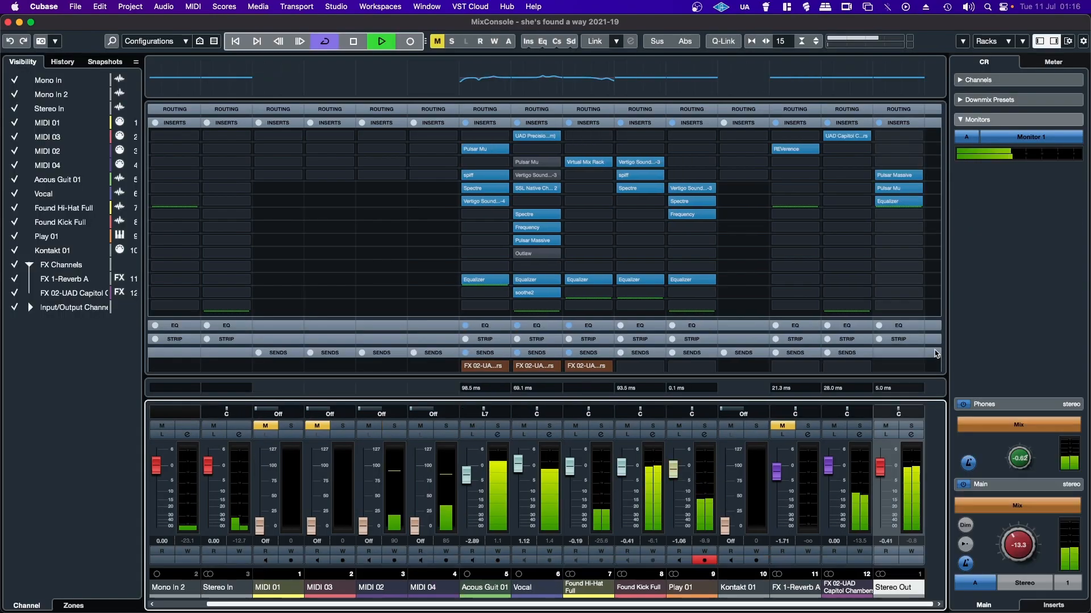
Move the Stereo Out's Equalizer to insert slot 12, level with the Equalizers on the other channels.
{"action": "left_click_drag", "start_coordinate": [895, 207], "coordinate": [898, 315]}
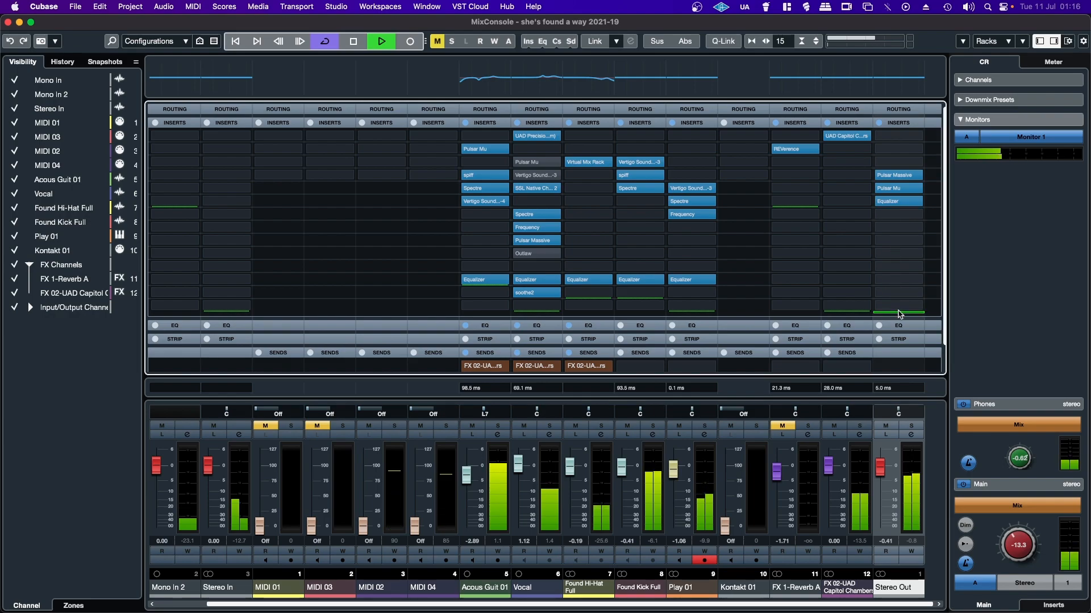
{"action": "left_click_drag", "start_coordinate": [903, 203], "coordinate": [901, 282]}
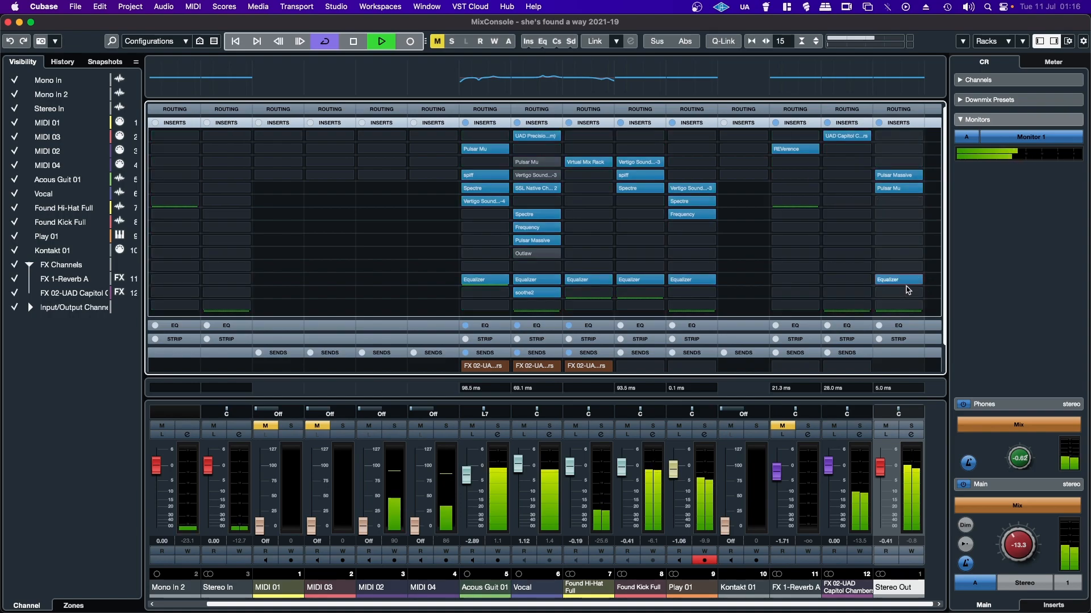
Link the channels Acous Guit 01 through Play 01 and Stereo Out in a link group that shares only Inserts.
{"action": "left_click", "coordinate": [484, 588]}
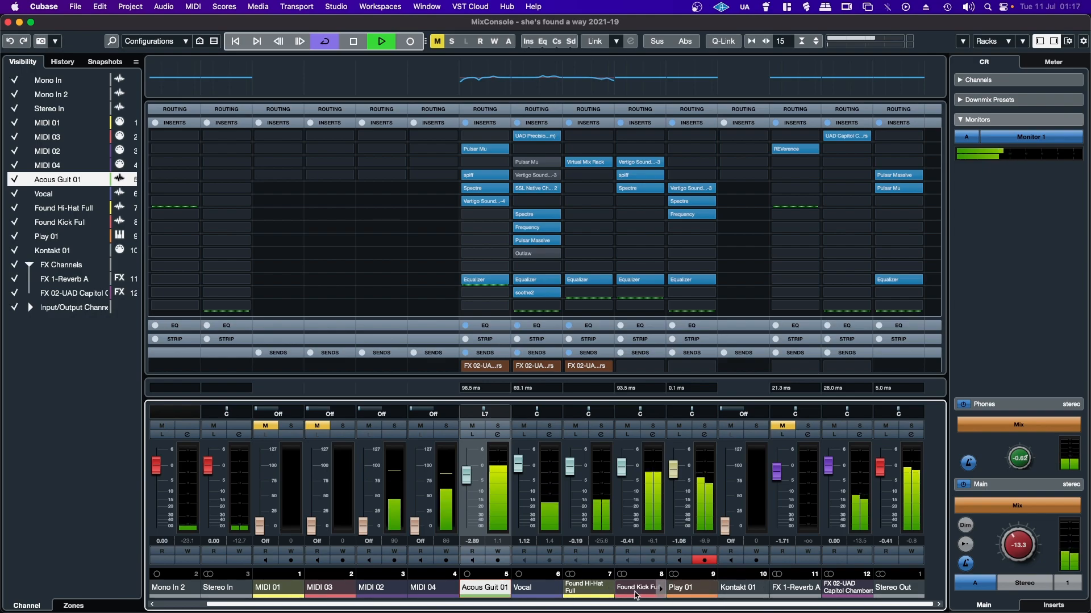
{"action": "left_click", "coordinate": [687, 588], "text": "shift"}
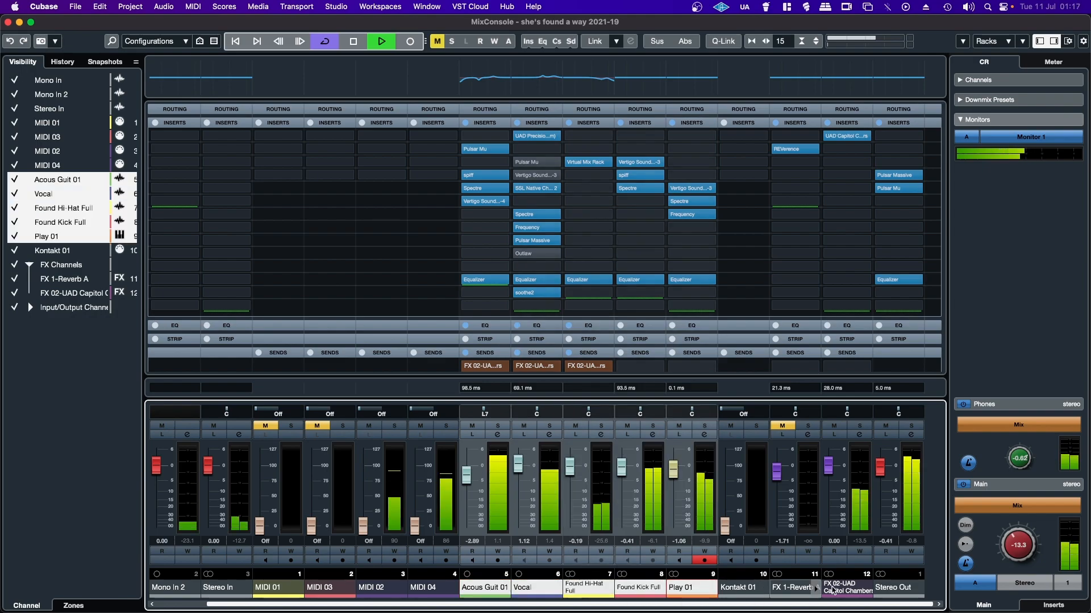
{"action": "left_click", "coordinate": [902, 590], "text": "super"}
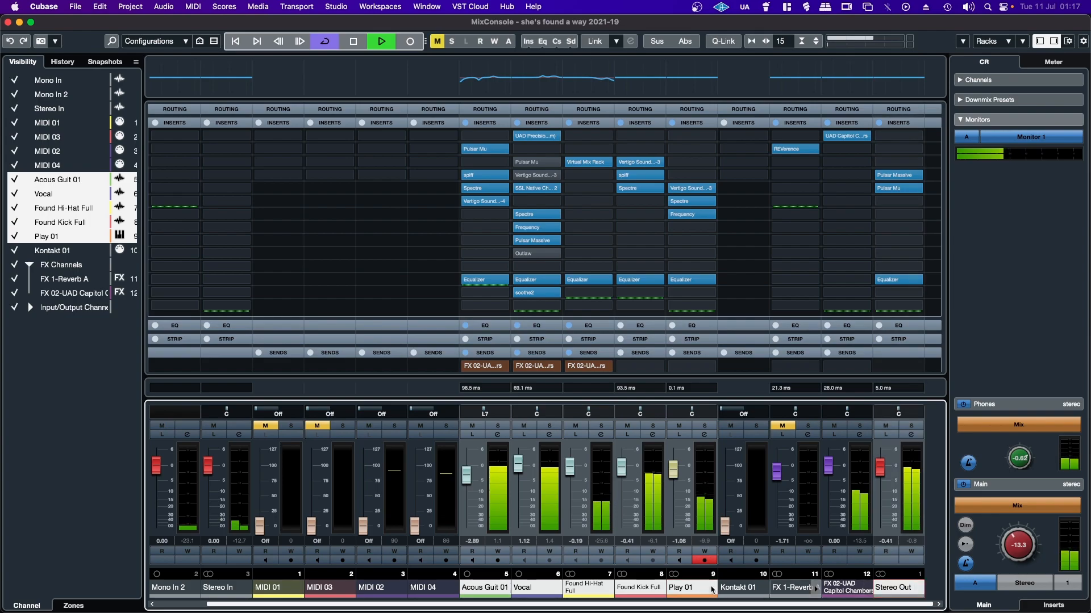
{"action": "right_click", "coordinate": [486, 589]}
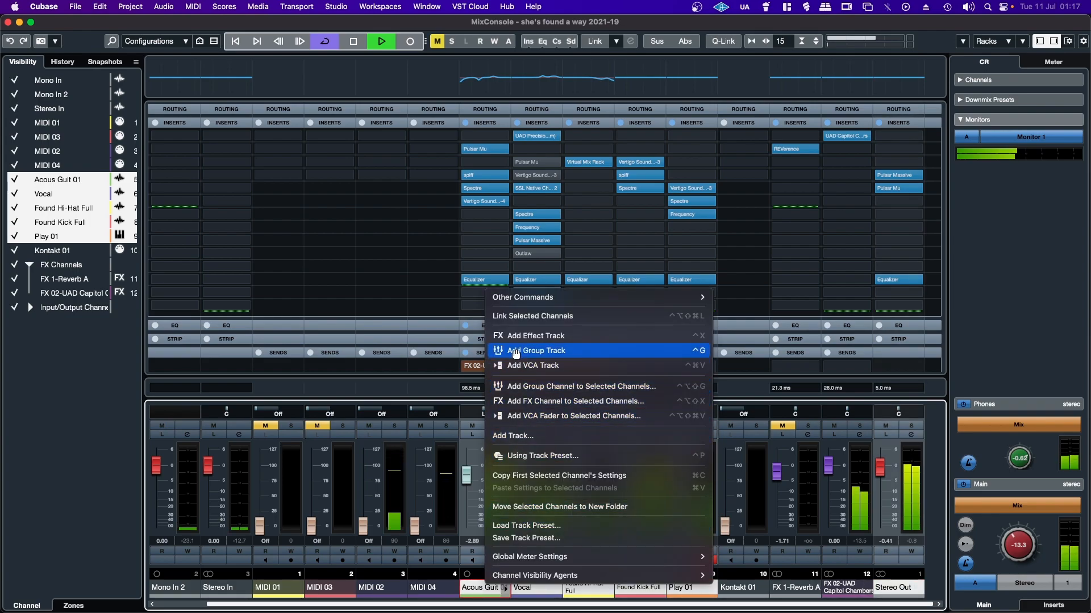
{"action": "left_click", "coordinate": [532, 318]}
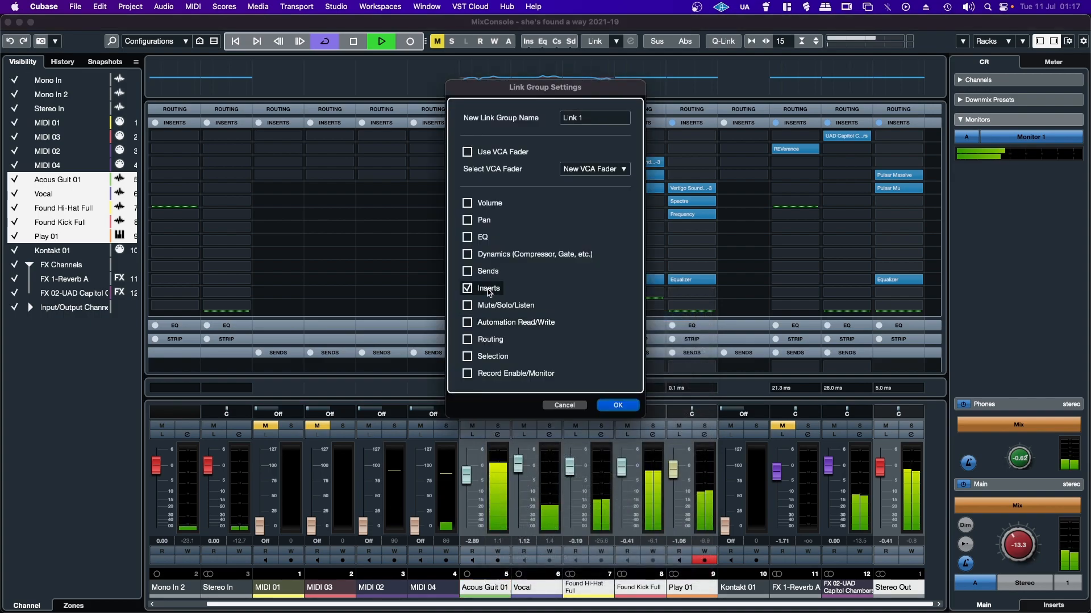
{"action": "left_click", "coordinate": [609, 405]}
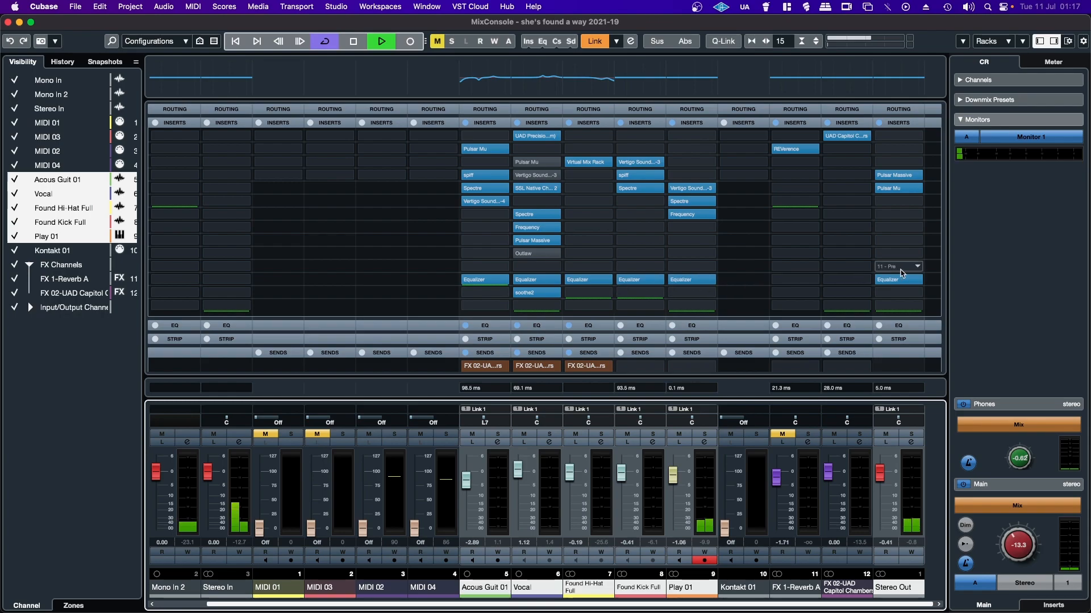
Compare the playing mix with all linked Equalizers in slot 12 repeatedly switched off and on together.
{"action": "left_click", "coordinate": [467, 283]}
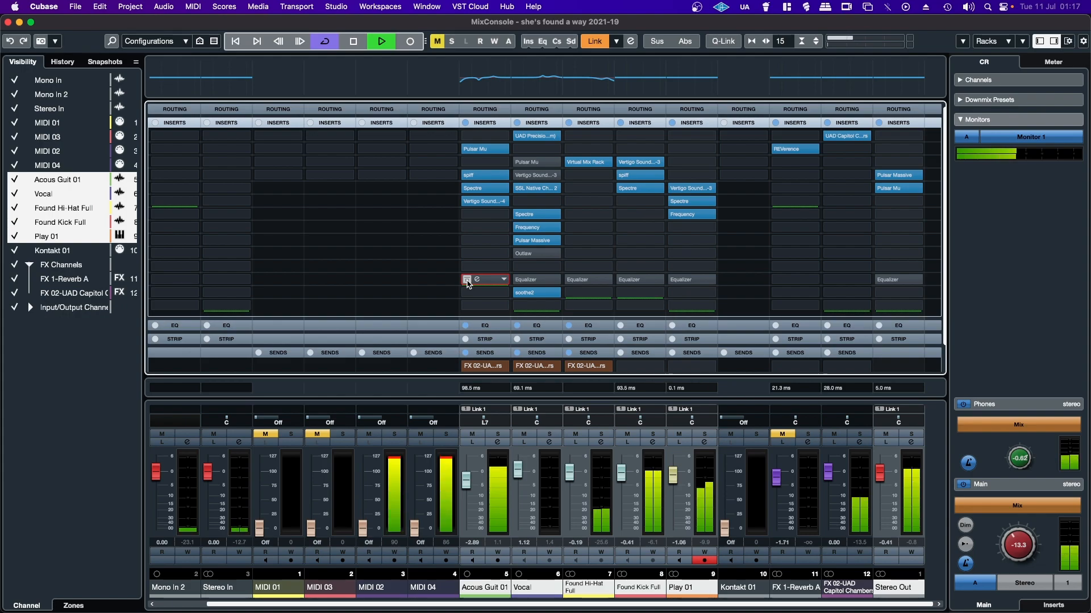
{"action": "left_click", "coordinate": [468, 281]}
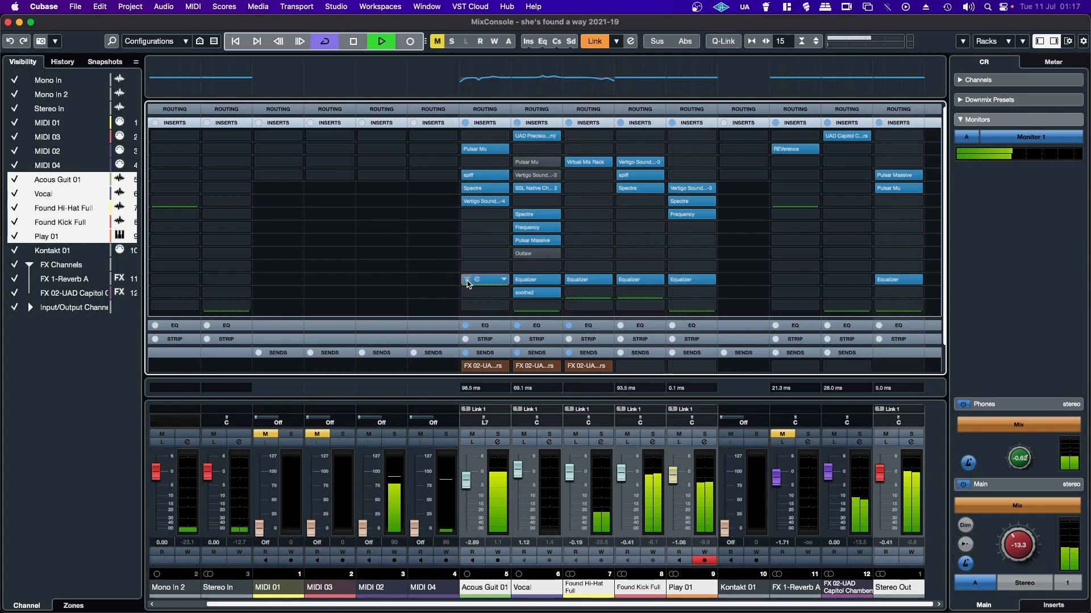
{"action": "left_click", "coordinate": [467, 282]}
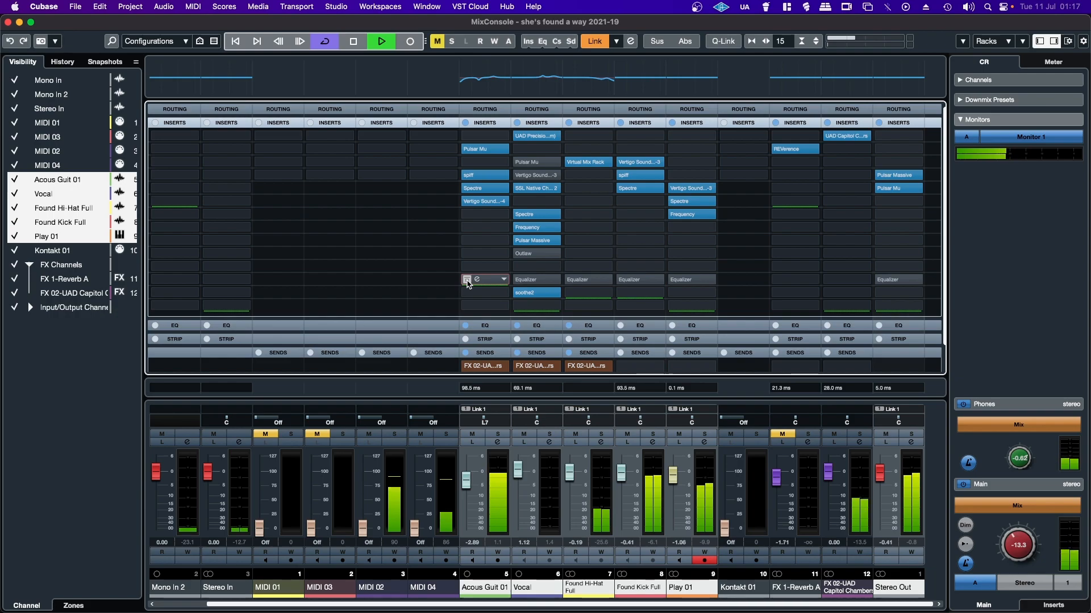
{"action": "left_click", "coordinate": [467, 280]}
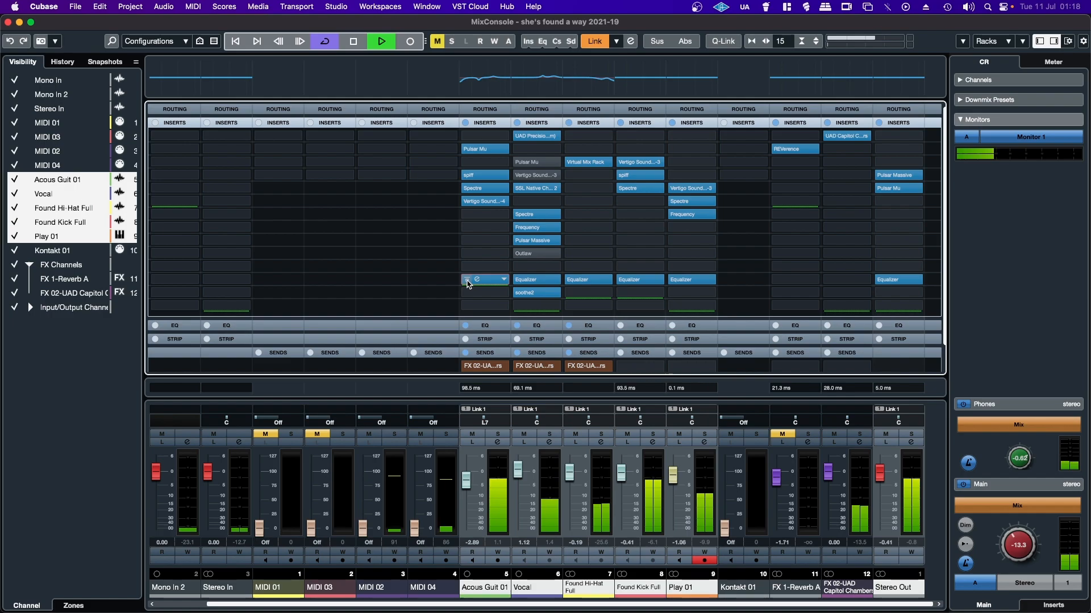
{"action": "left_click", "coordinate": [466, 279], "text": "alt"}
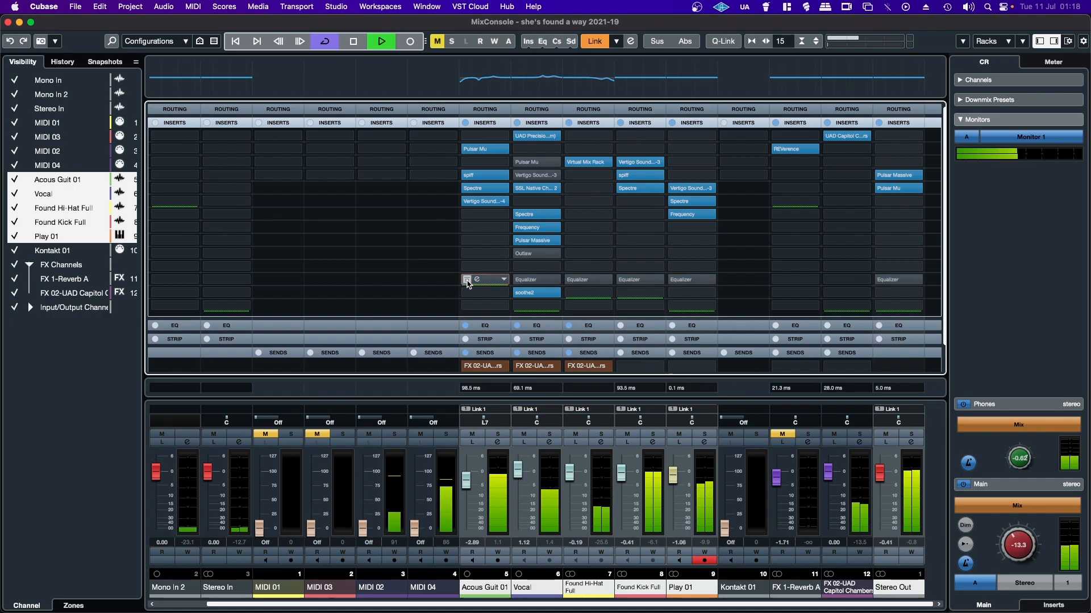
{"action": "left_click", "coordinate": [466, 279], "text": "alt"}
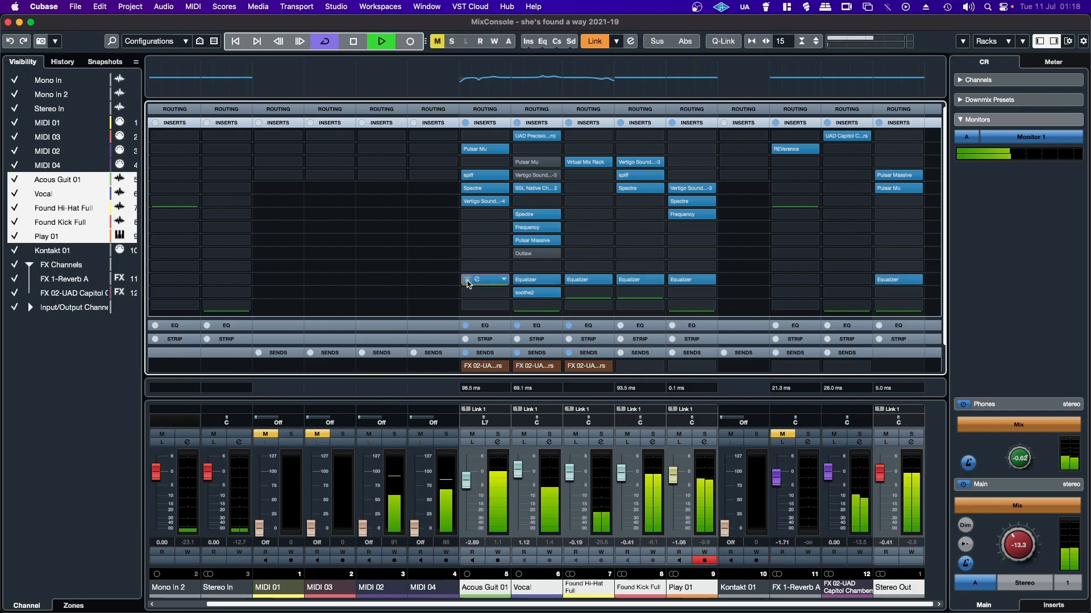
{"action": "left_click", "coordinate": [467, 280], "text": "alt"}
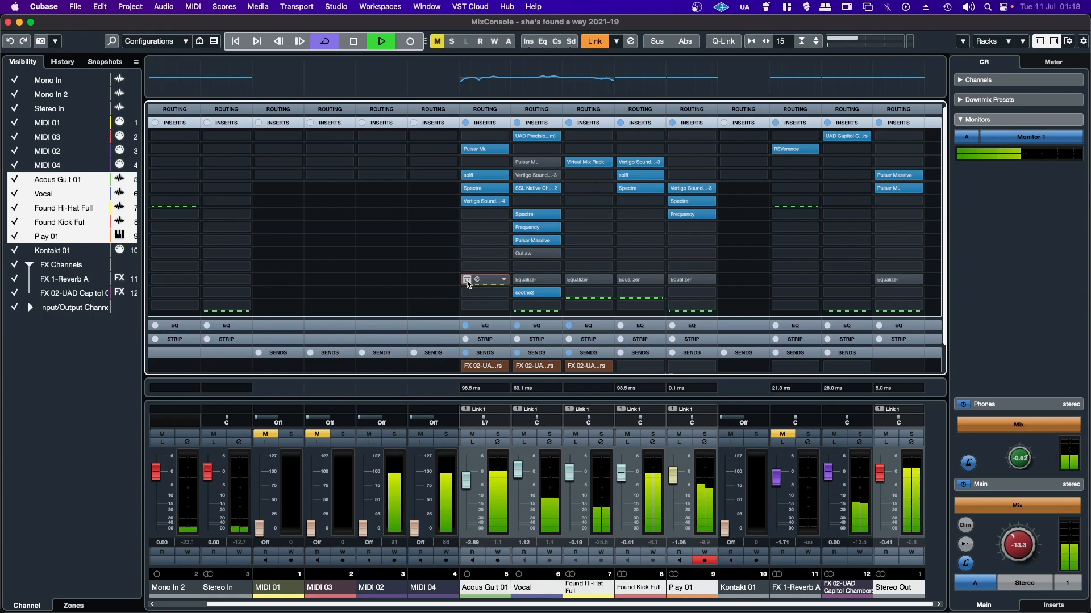
{"action": "left_click", "coordinate": [467, 281], "text": "alt"}
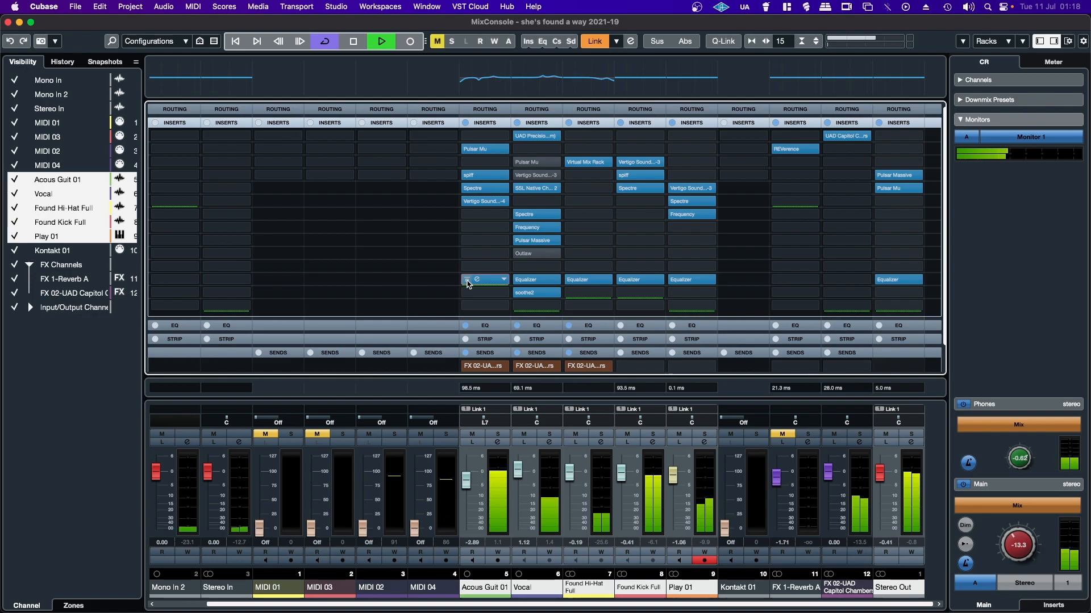
{"action": "left_click", "coordinate": [467, 281]}
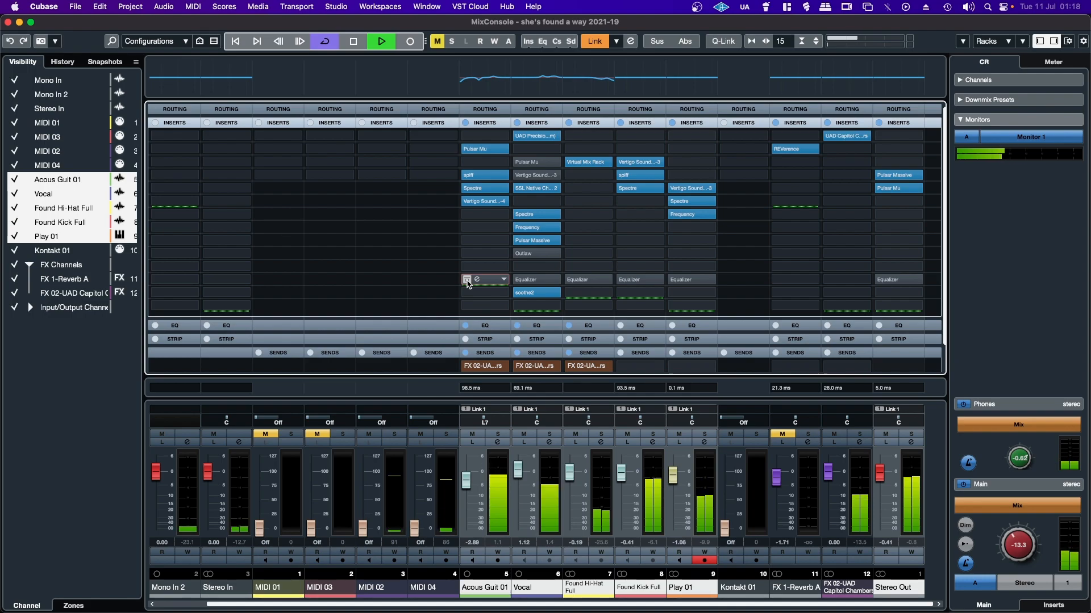
{"action": "left_click", "coordinate": [466, 280]}
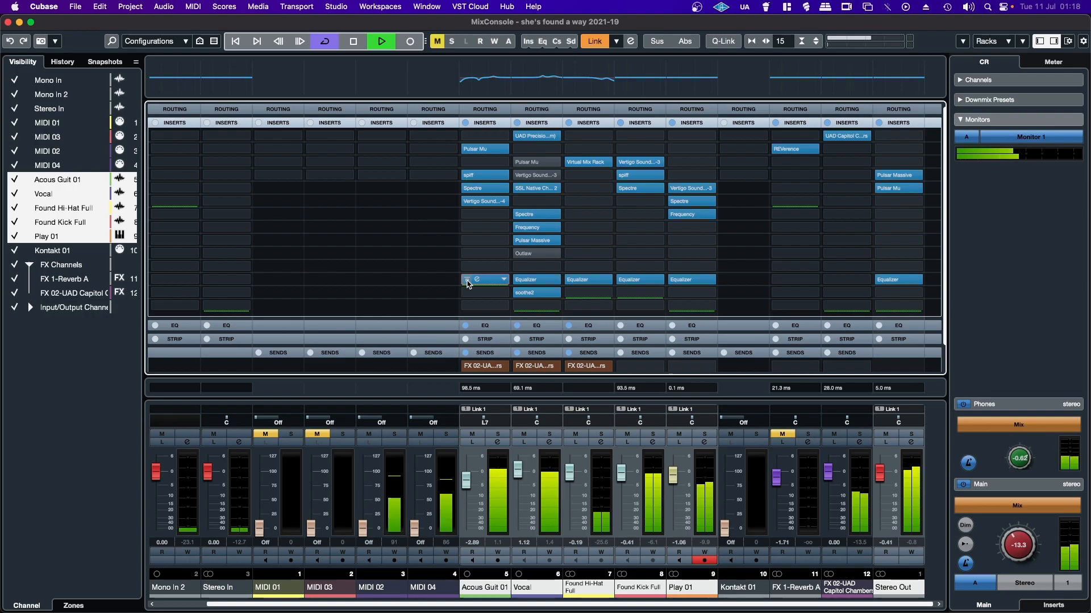
{"action": "left_click", "coordinate": [467, 280]}
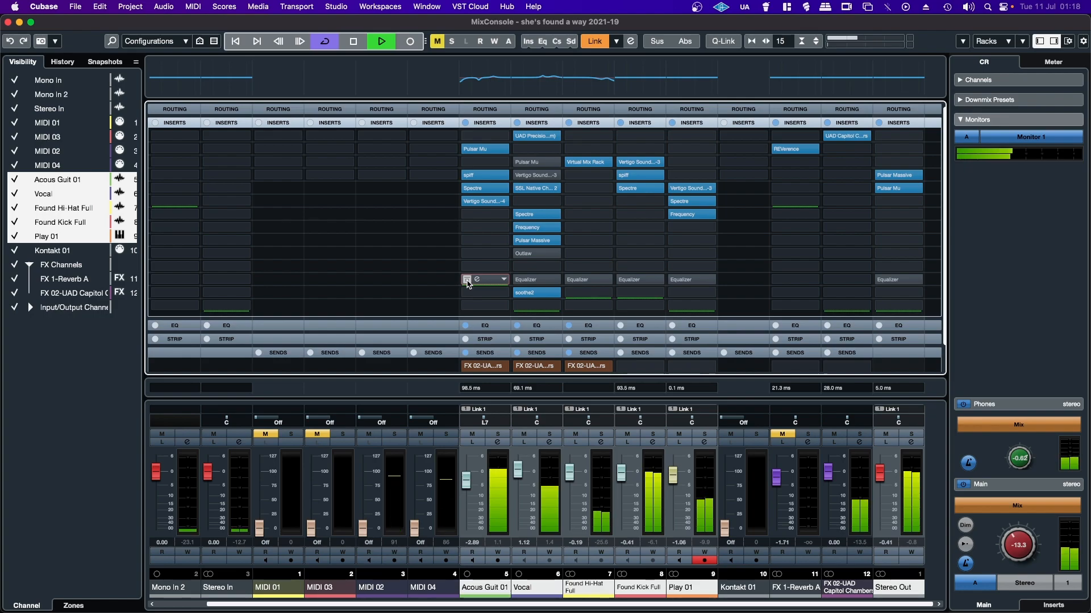
{"action": "left_click", "coordinate": [467, 281]}
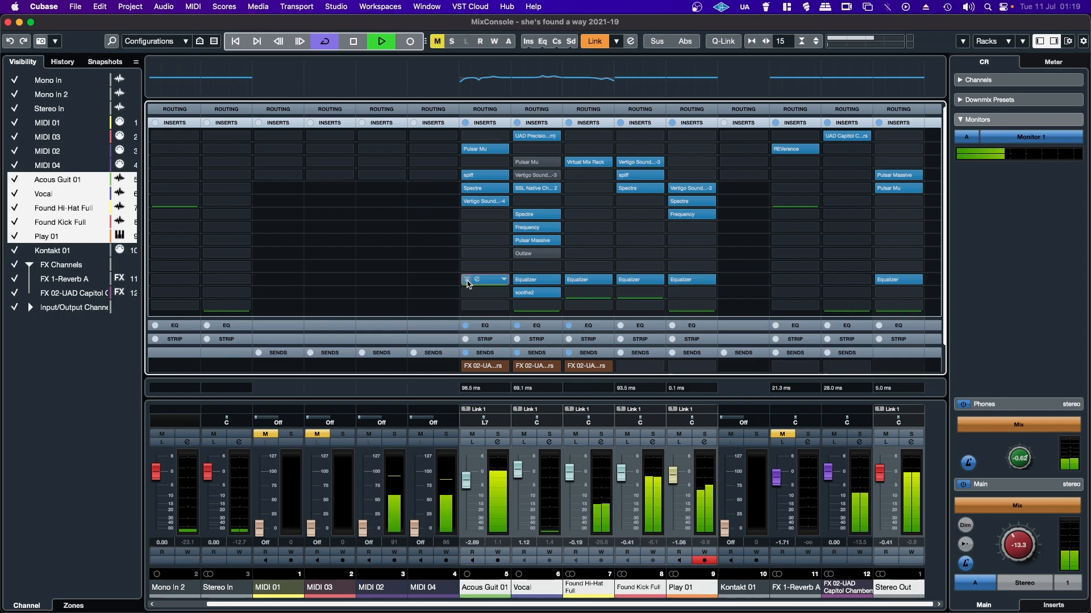
{"action": "left_click", "coordinate": [467, 282], "text": "alt"}
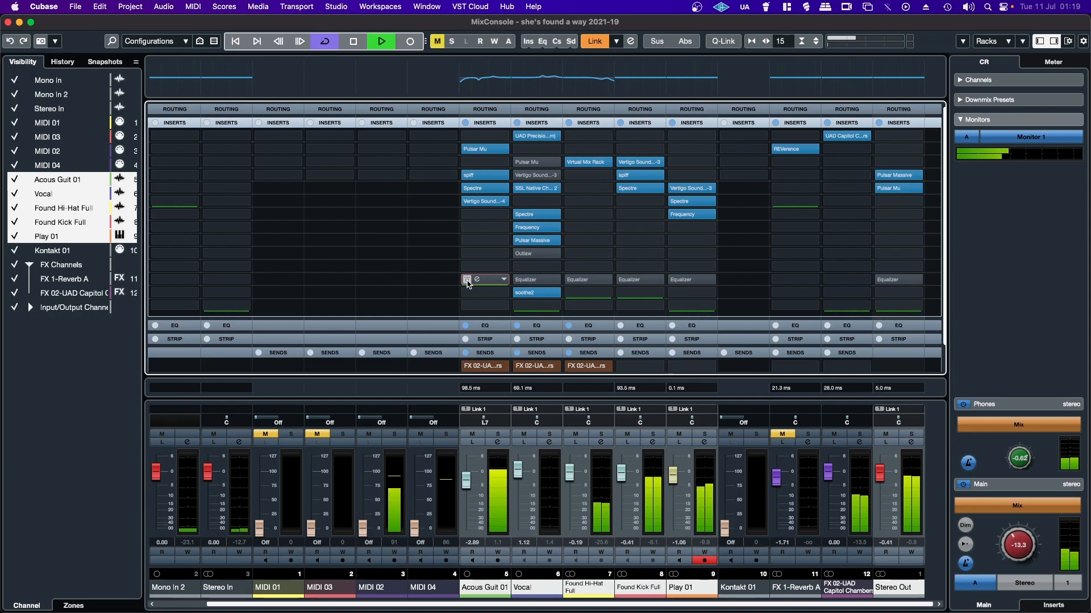
{"action": "left_click", "coordinate": [467, 281], "text": "alt"}
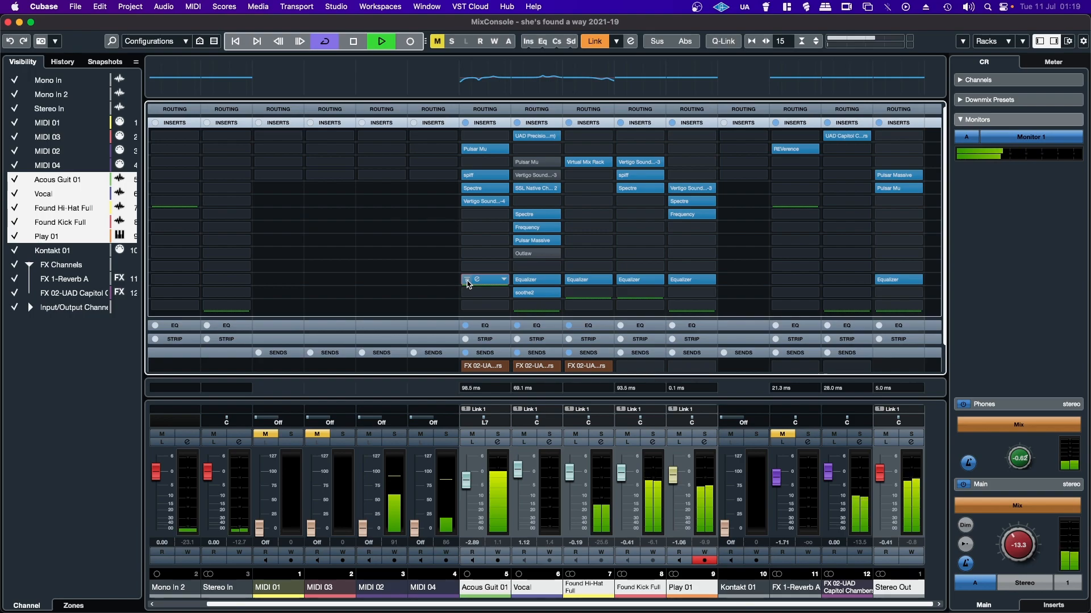
Continue the listening comparison by toggling the linked Equalizers between bypassed and active during playback, ending with them active.
{"action": "left_click", "coordinate": [467, 281]}
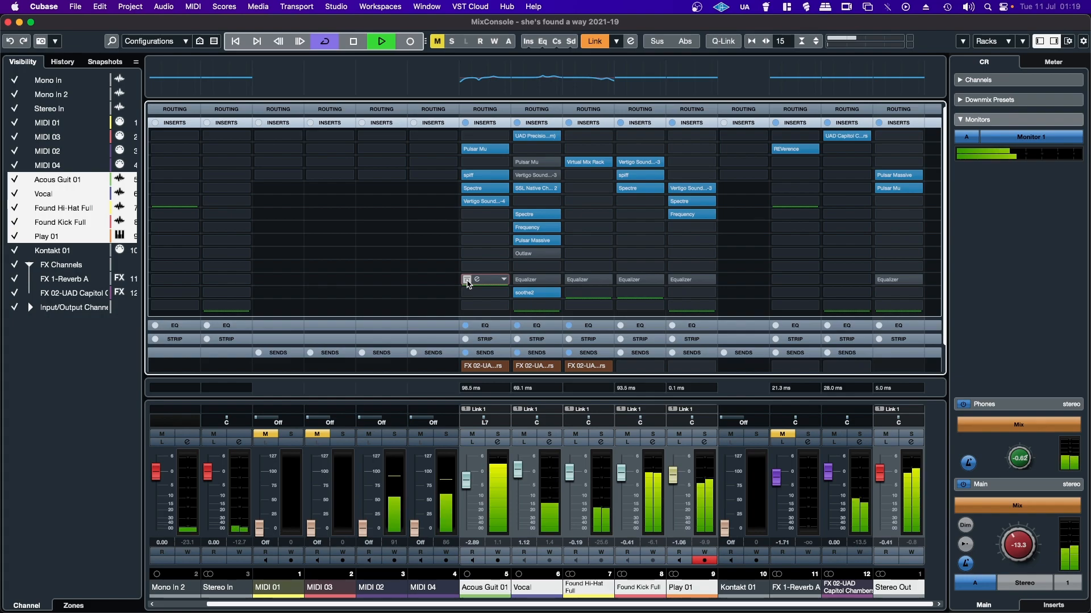
{"action": "left_click", "coordinate": [467, 281]}
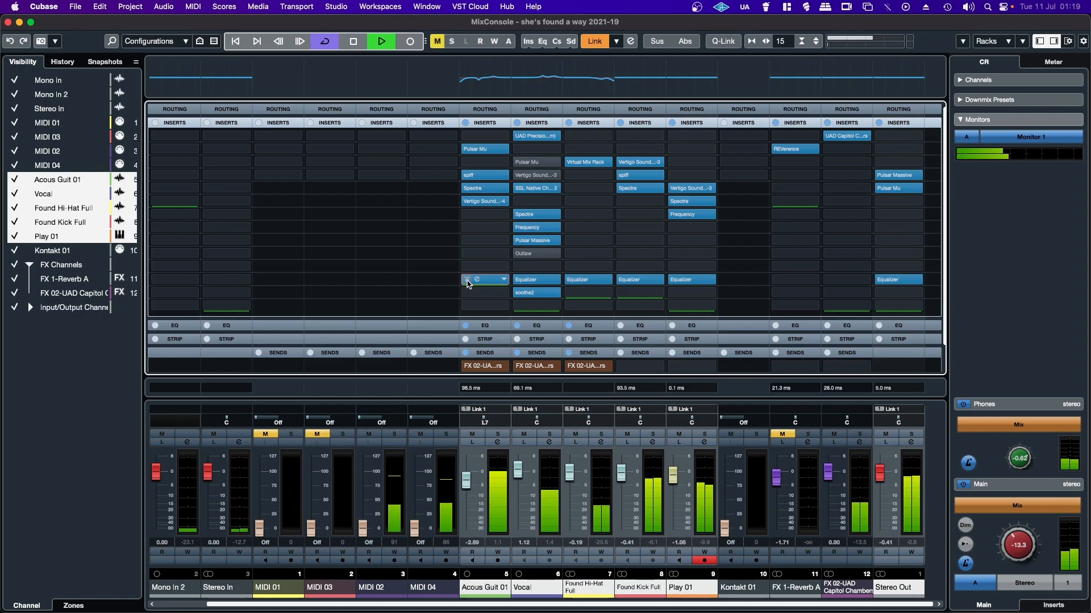
{"action": "left_click", "coordinate": [467, 280], "text": "alt"}
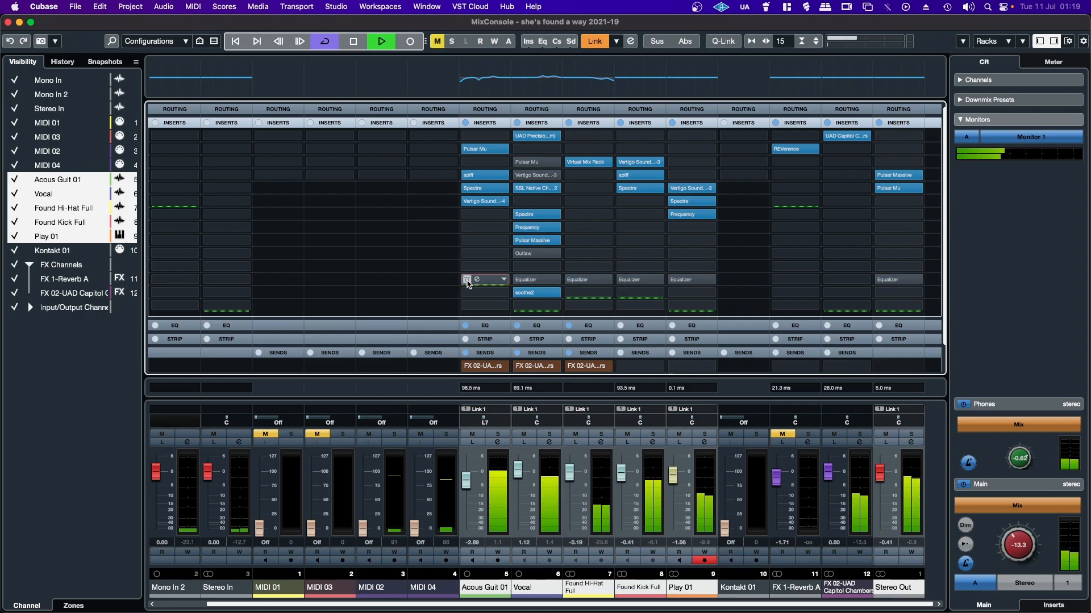
{"action": "left_click", "coordinate": [467, 280], "text": "alt"}
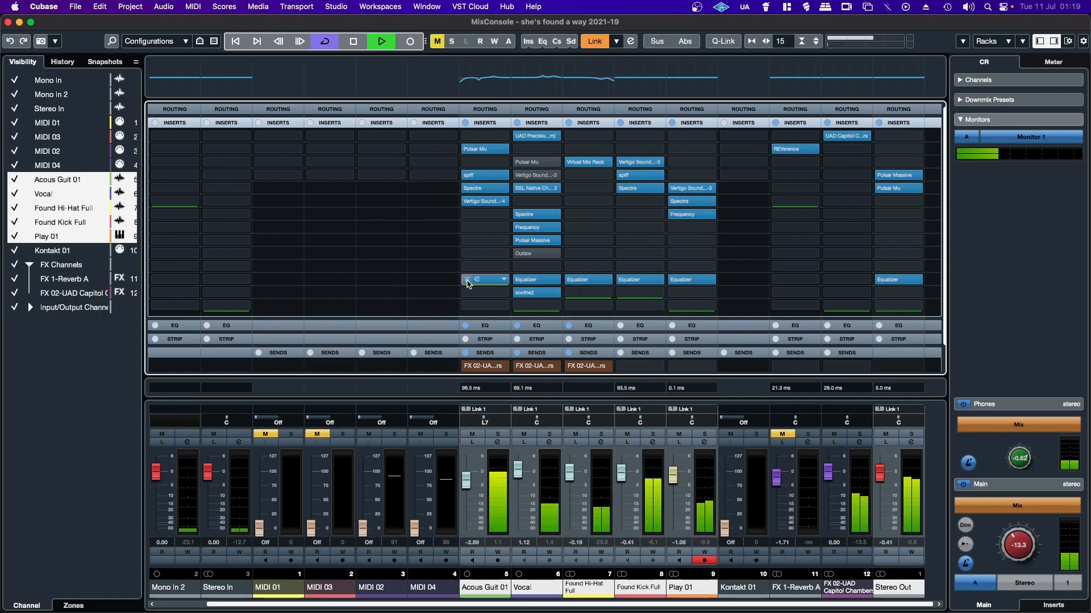
{"action": "left_click", "coordinate": [467, 281]}
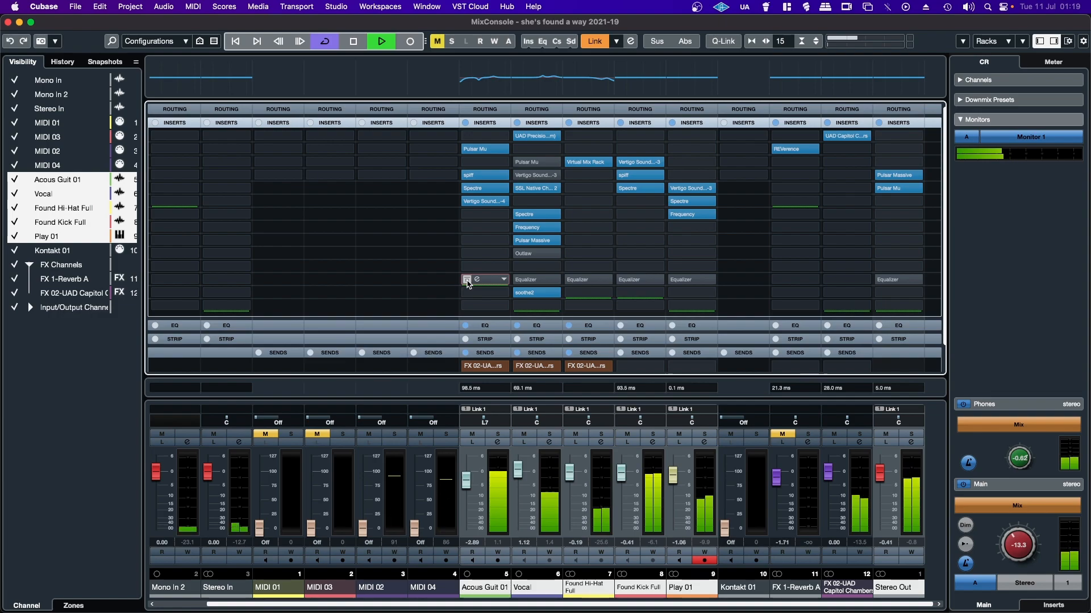
{"action": "left_click", "coordinate": [467, 279]}
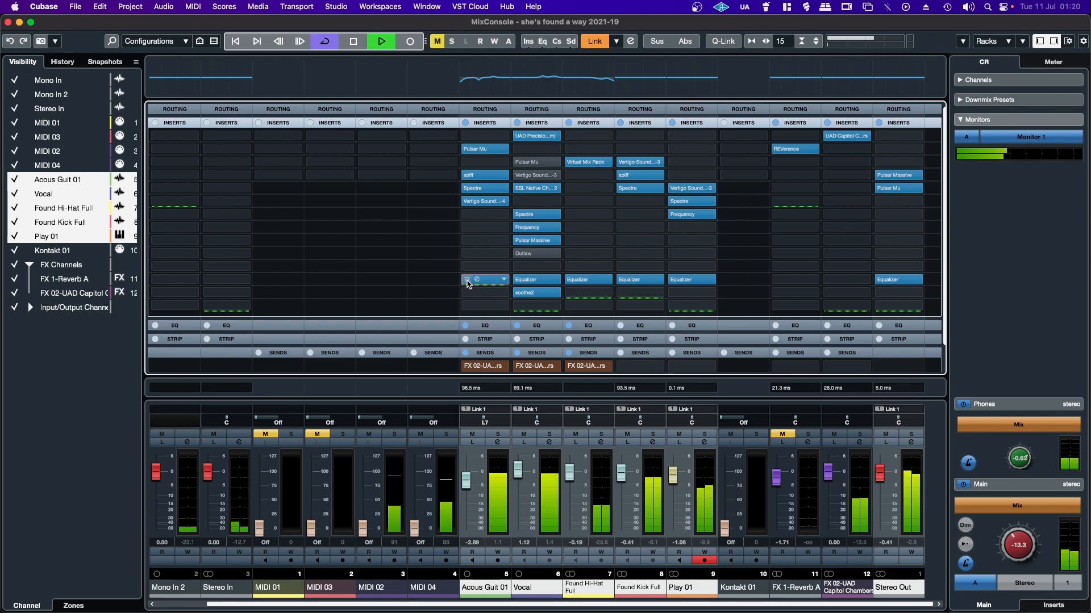
{"action": "left_click", "coordinate": [467, 280], "text": "alt"}
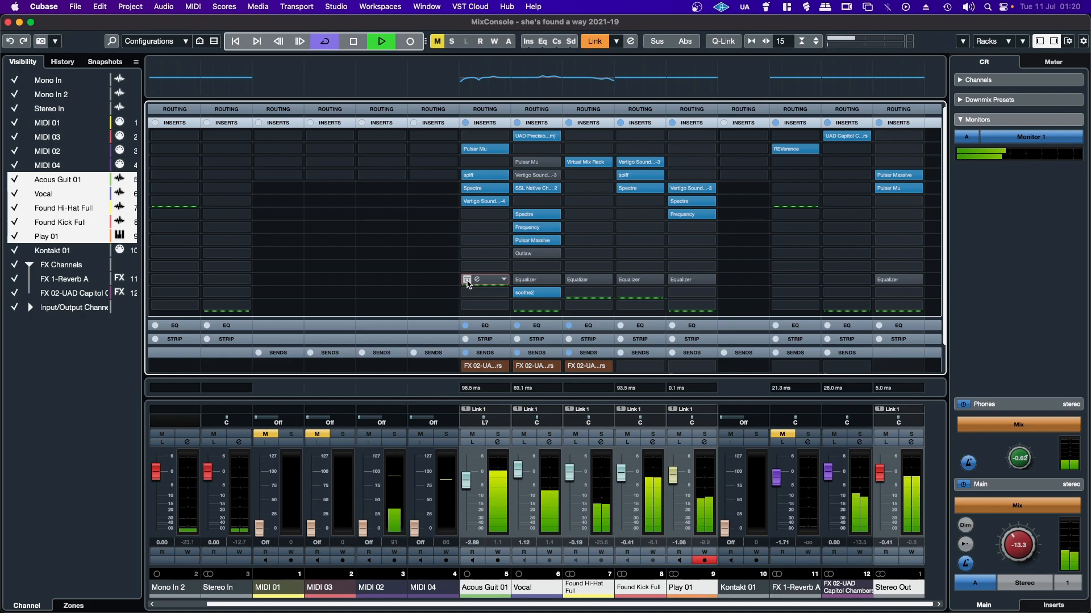
{"action": "left_click", "coordinate": [467, 280]}
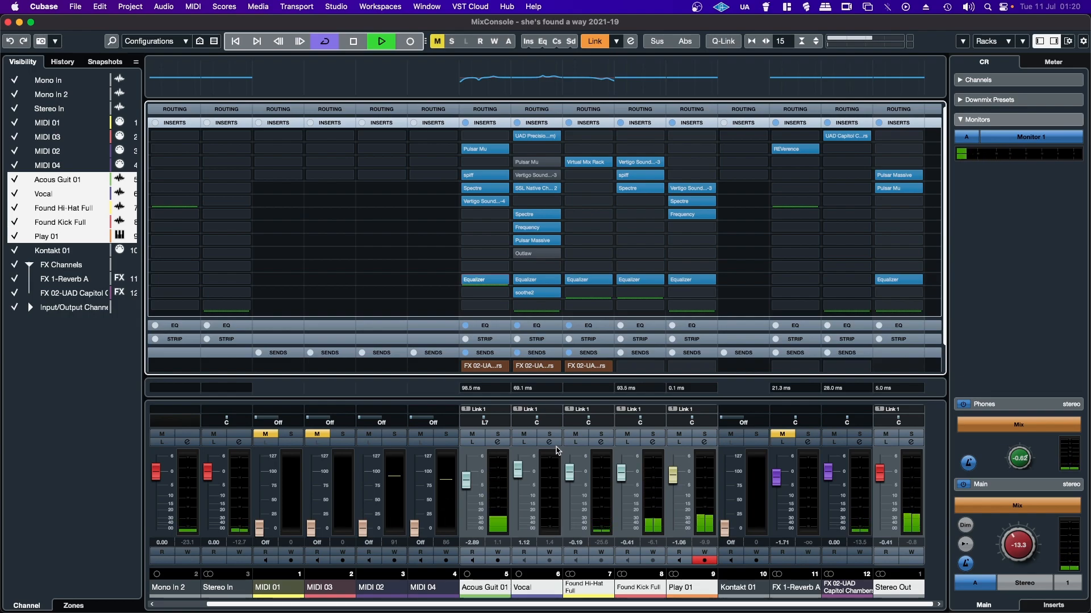
Stop playback and unlink the selected channels Acous Guit 01 through Play 01 and Stereo Out.
{"action": "key", "text": "space"}
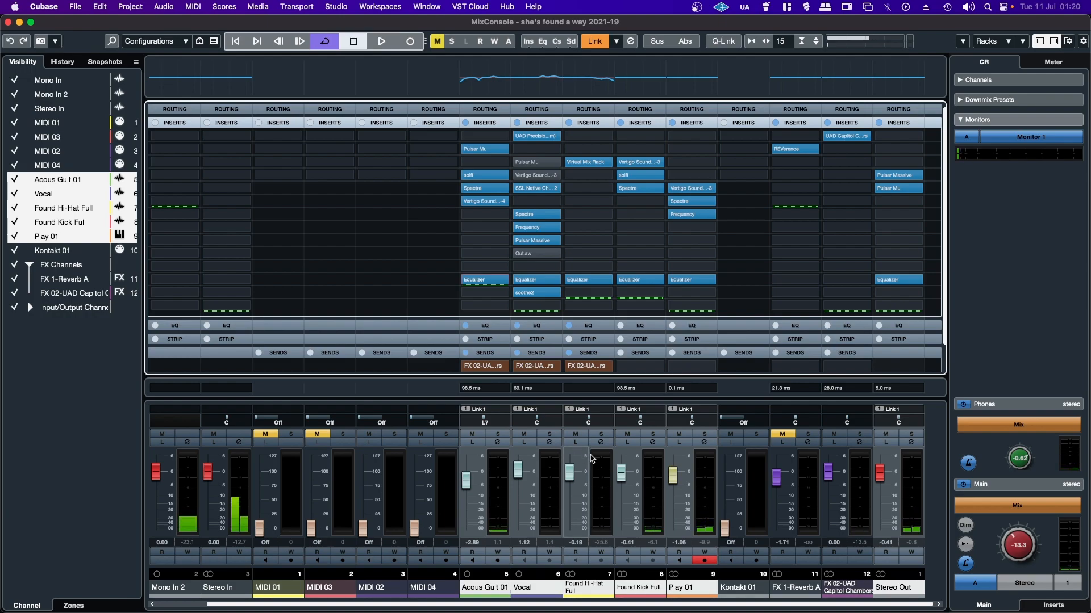
{"action": "right_click", "coordinate": [481, 590]}
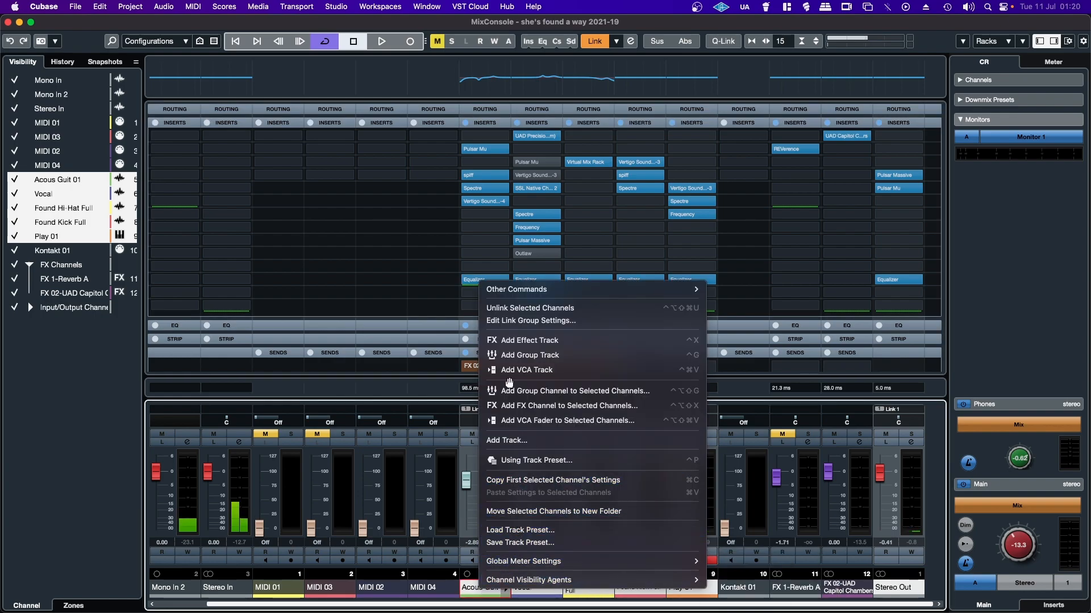
{"action": "left_click", "coordinate": [515, 308]}
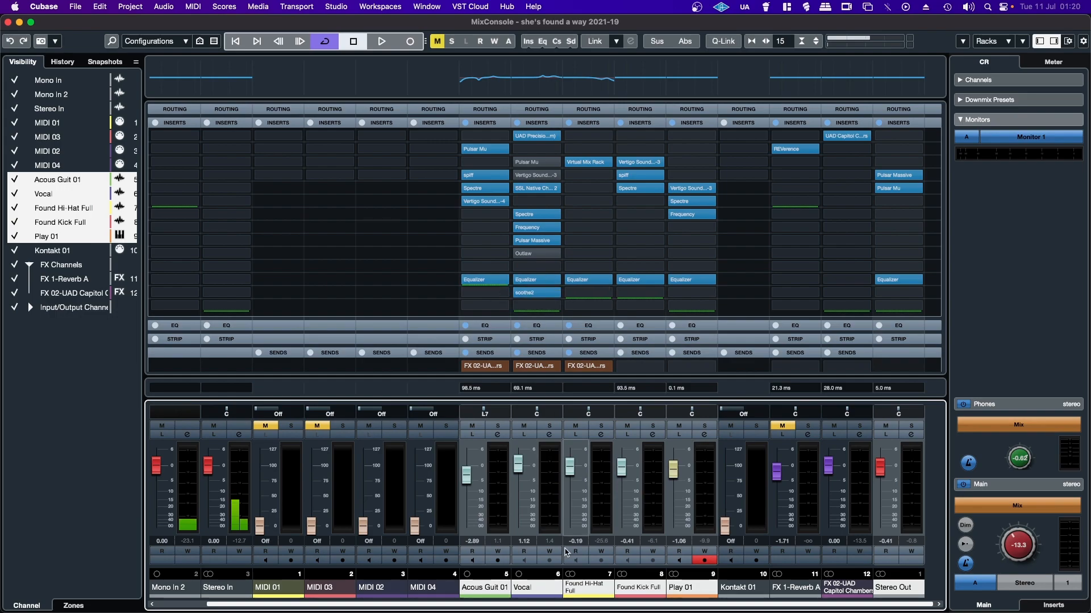
Load Gullfoss Live in insert slot 7 of Acous Guit 01, checking the Channel Latency Overview before and after.
{"action": "left_click", "coordinate": [506, 389]}
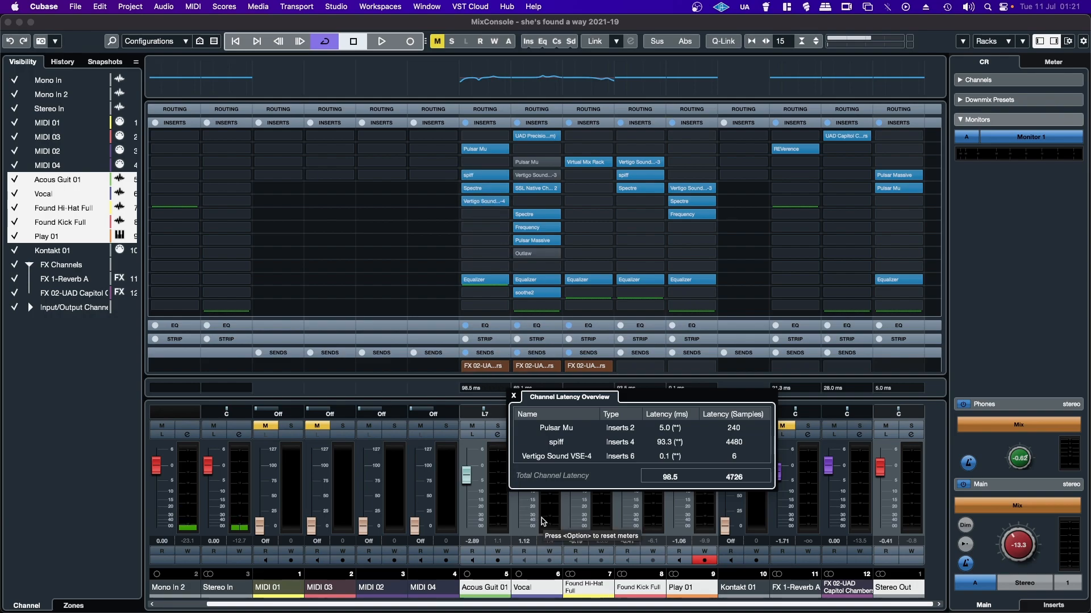
{"action": "left_click", "coordinate": [489, 215]}
{"action": "type", "text": "gull"}
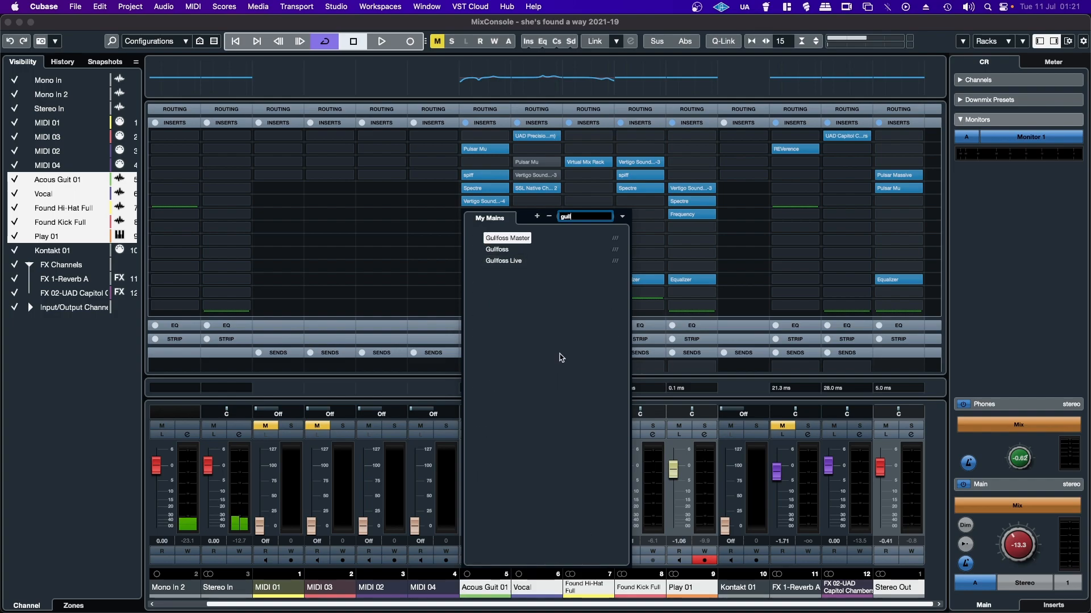
{"action": "left_click", "coordinate": [499, 262]}
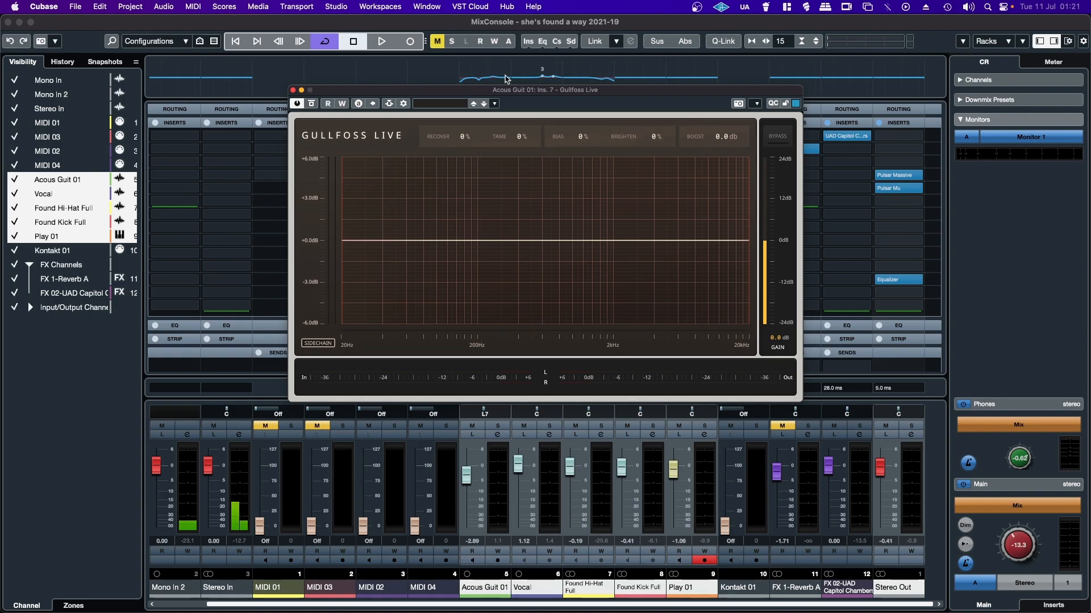
{"action": "left_click", "coordinate": [292, 90]}
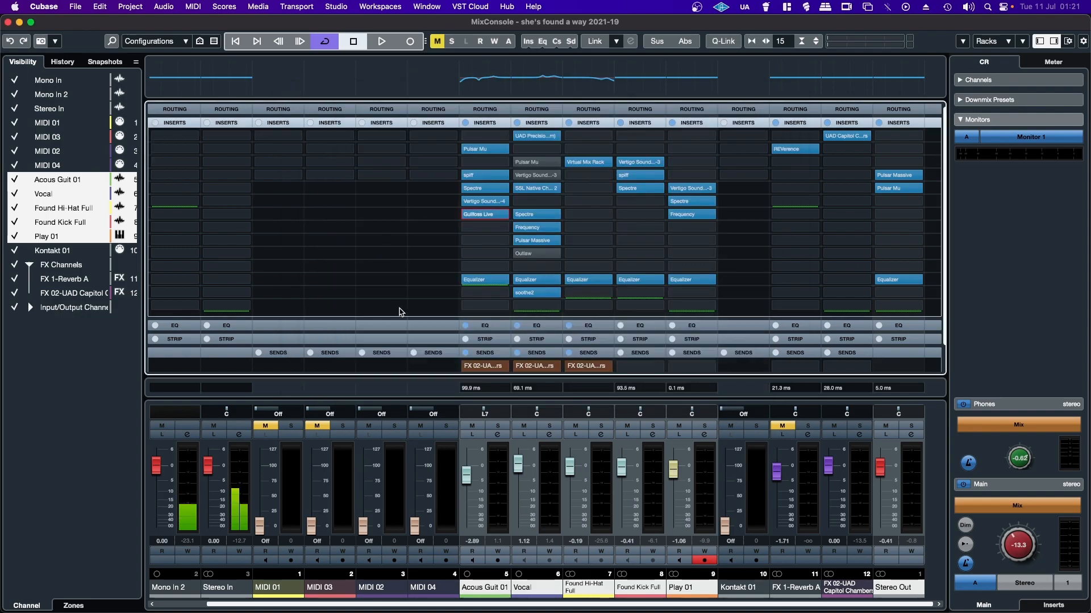
{"action": "left_click", "coordinate": [504, 388]}
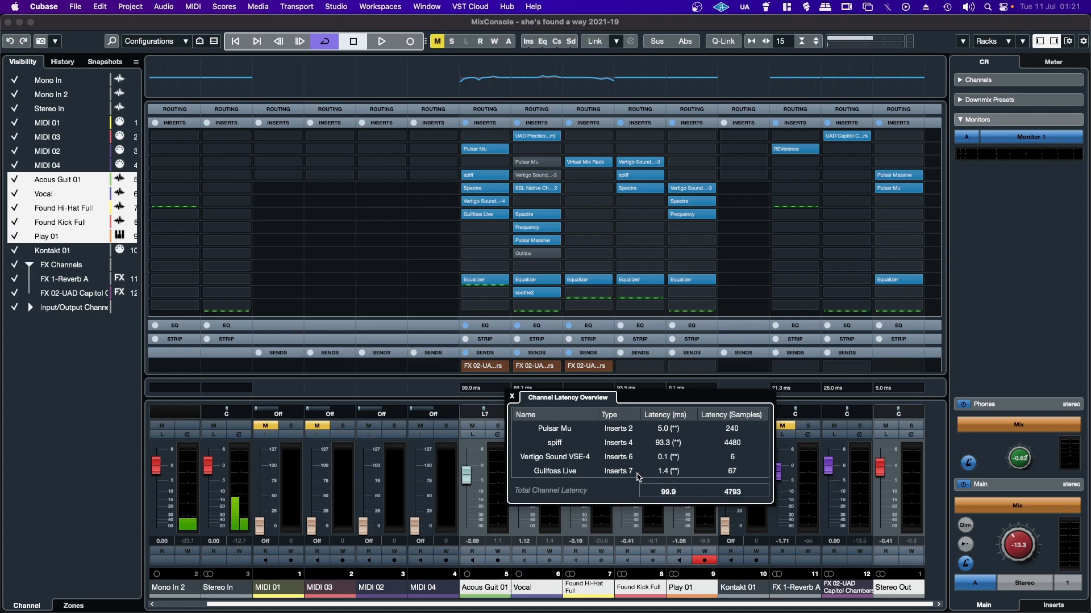
{"action": "left_click", "coordinate": [512, 397]}
Load TEOTE in insert slot 8 of Acous Guit 01 and examine its effect in the Channel Latency Overview.
{"action": "left_click", "coordinate": [487, 232]}
{"action": "type", "text": "teote"}
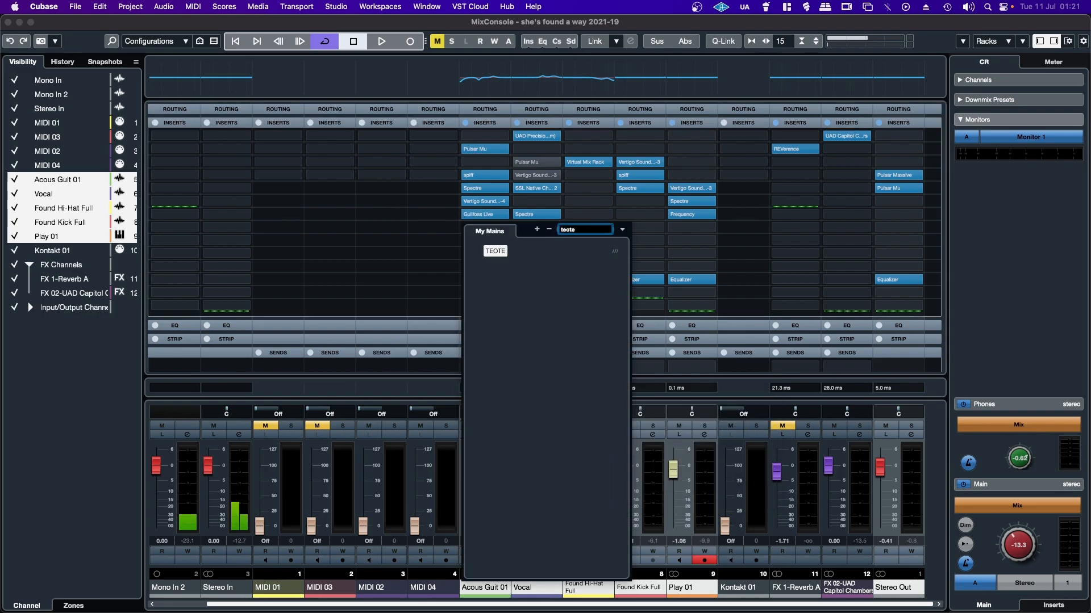
{"action": "left_click", "coordinate": [509, 250]}
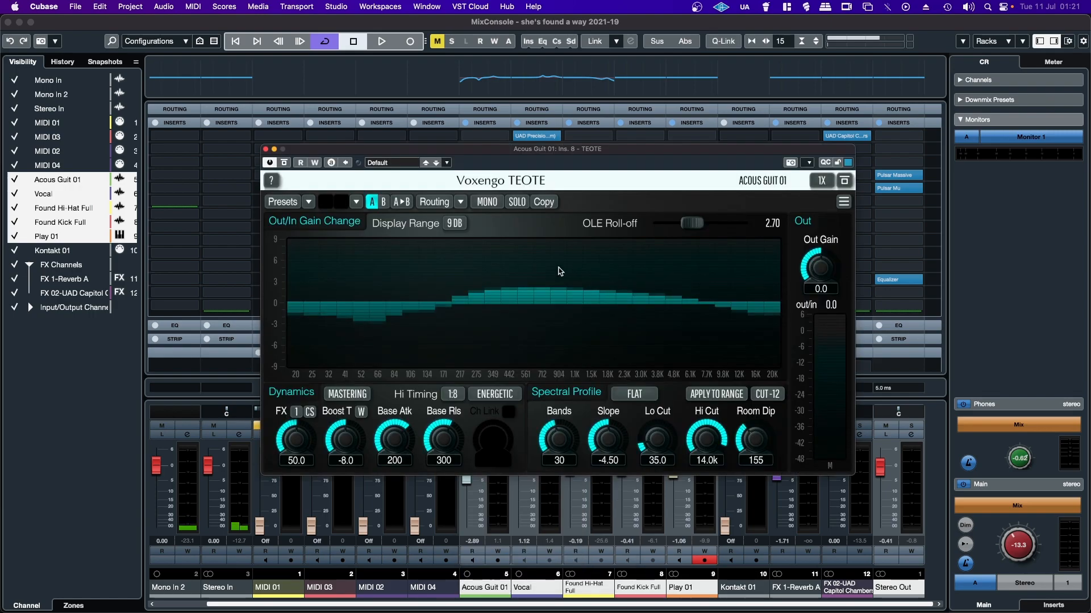
{"action": "left_click", "coordinate": [265, 149]}
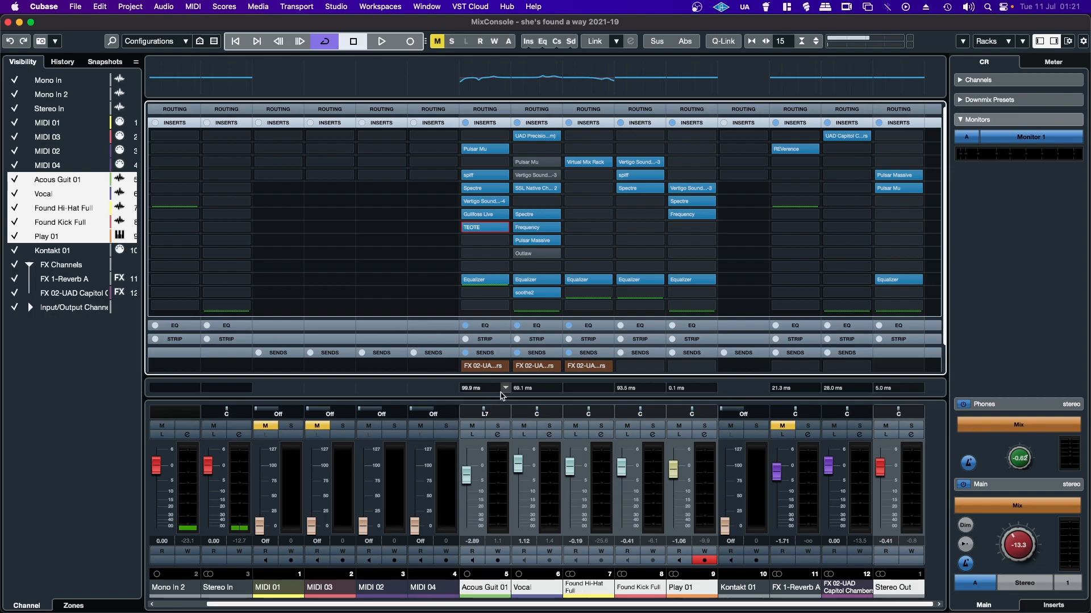
{"action": "mouse_move", "coordinate": [504, 392]}
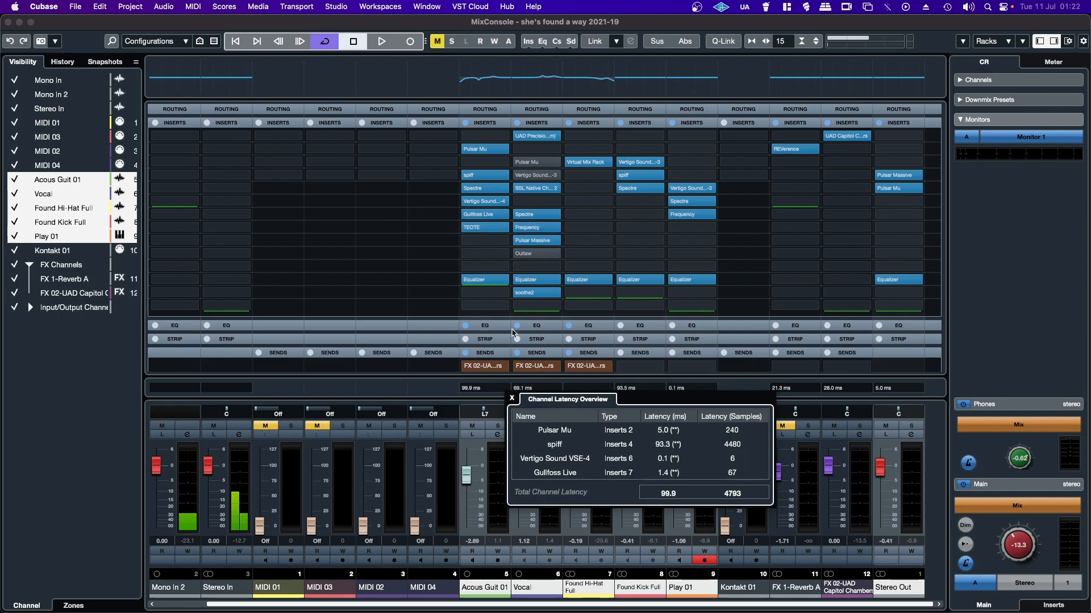
{"action": "left_click", "coordinate": [511, 398]}
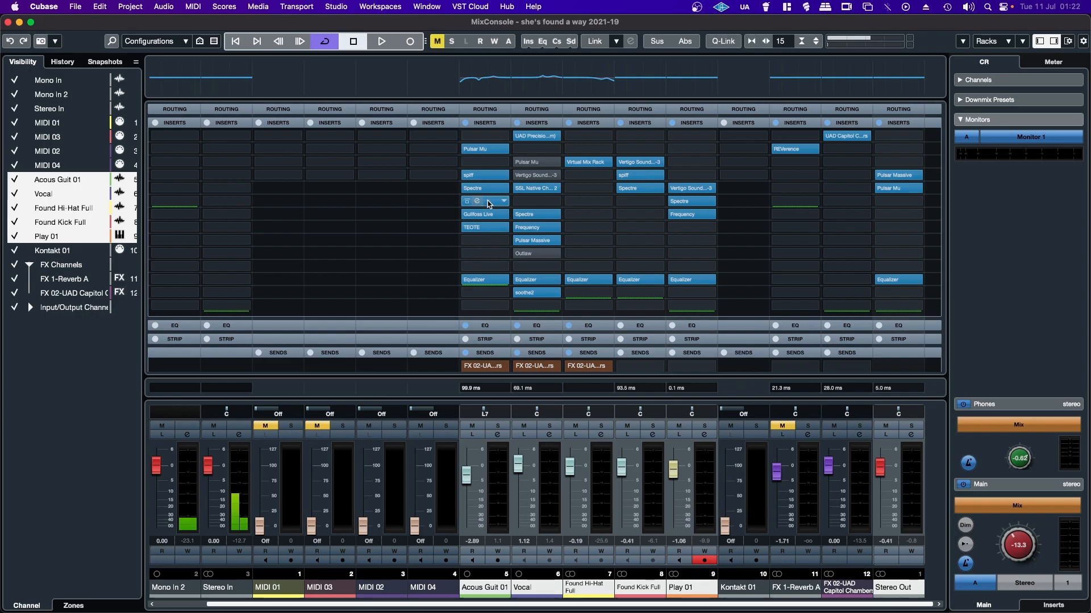
Set the Bands of Acous Guit 01's TEOTE to 26 and close the plug-in window.
{"action": "left_click", "coordinate": [489, 228]}
{"action": "mouse_move", "coordinate": [559, 438]}
{"action": "left_mouse_down"}
{"action": "mouse_move", "coordinate": [559, 428]}
{"action": "mouse_move", "coordinate": [559, 439]}
{"action": "left_mouse_up"}
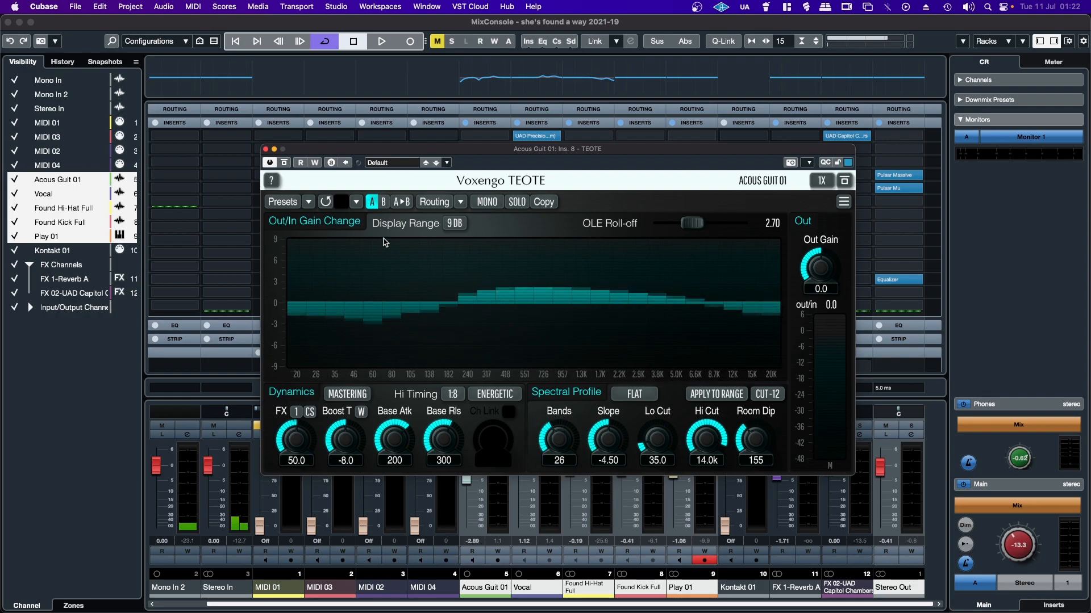
{"action": "left_click", "coordinate": [265, 150]}
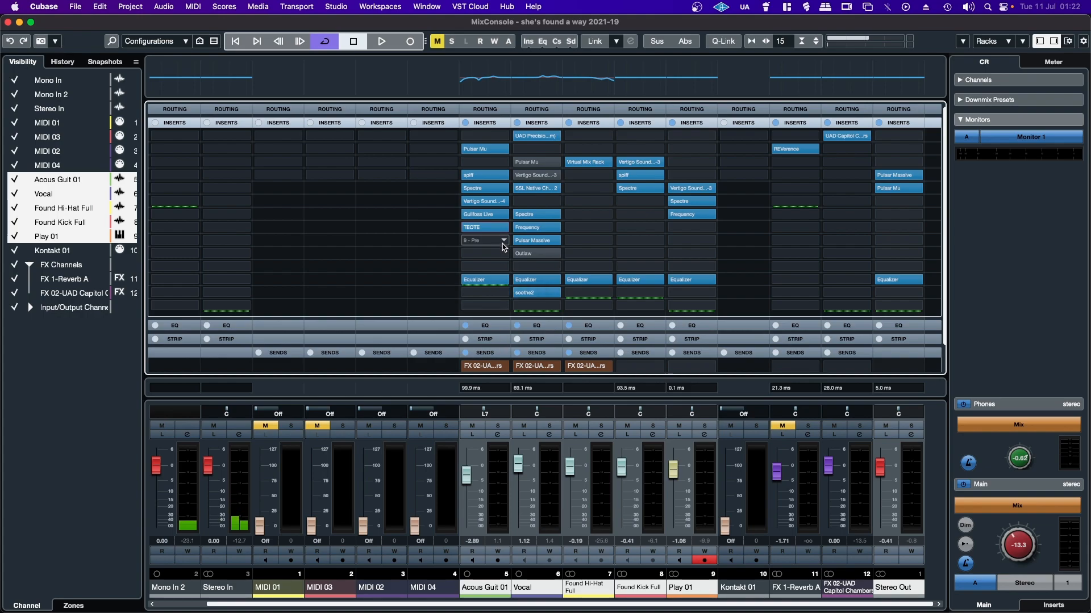
Remove Gullfoss Live and TEOTE from the inserts of Acous Guit 01.
{"action": "left_click_drag", "start_coordinate": [489, 218], "coordinate": [491, 83]}
{"action": "left_click_drag", "start_coordinate": [496, 226], "coordinate": [493, 86]}
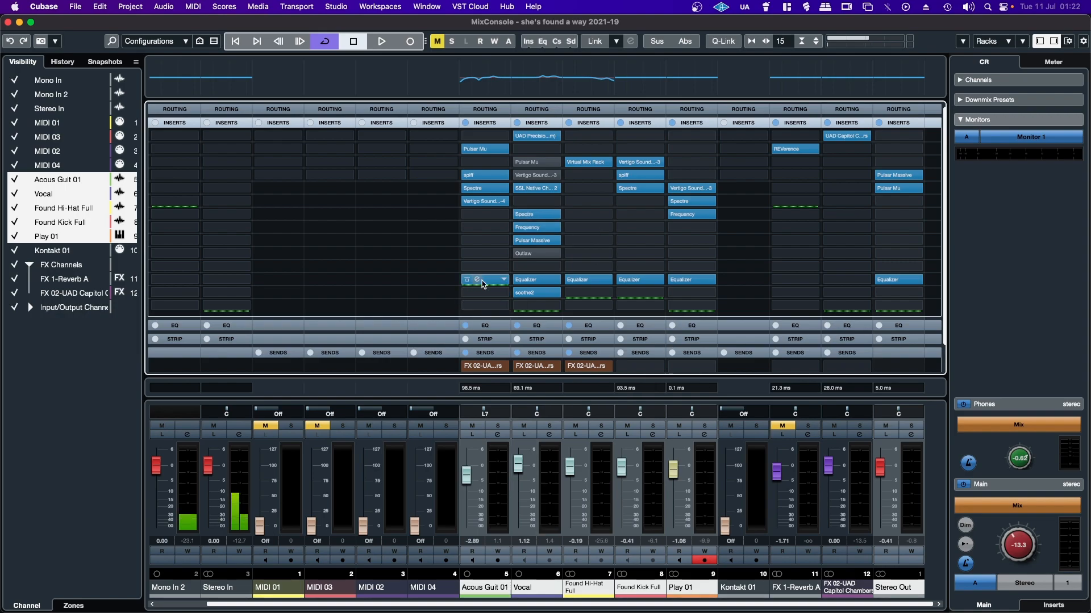
Examine the band settings of the Spectre plug-in in insert slot 5 of Acous Guit 01, then close its window.
{"action": "left_click", "coordinate": [480, 188]}
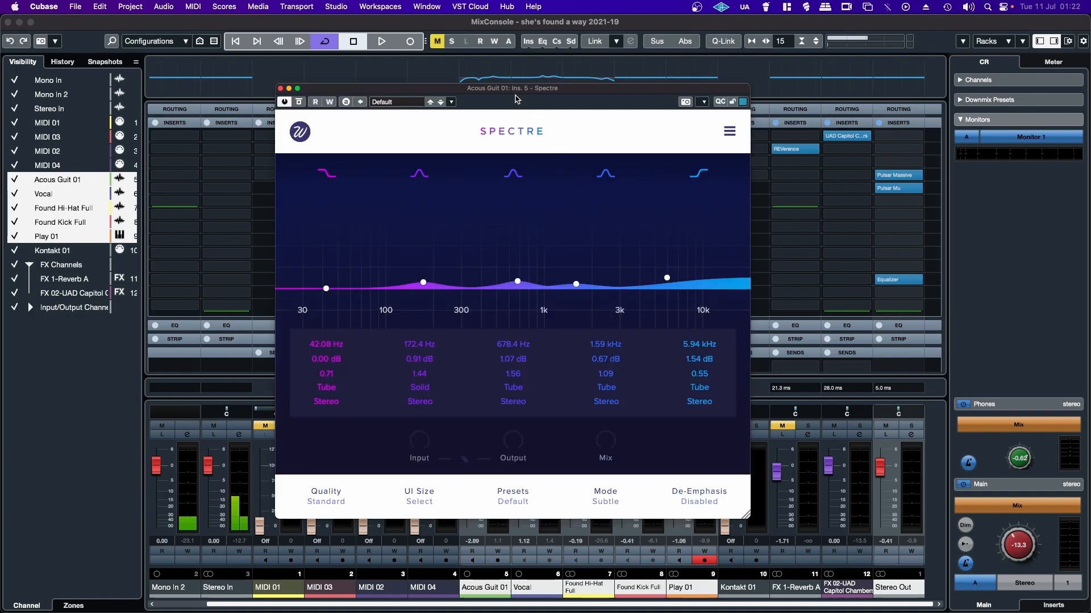
{"action": "left_click_drag", "start_coordinate": [516, 95], "coordinate": [571, 68]}
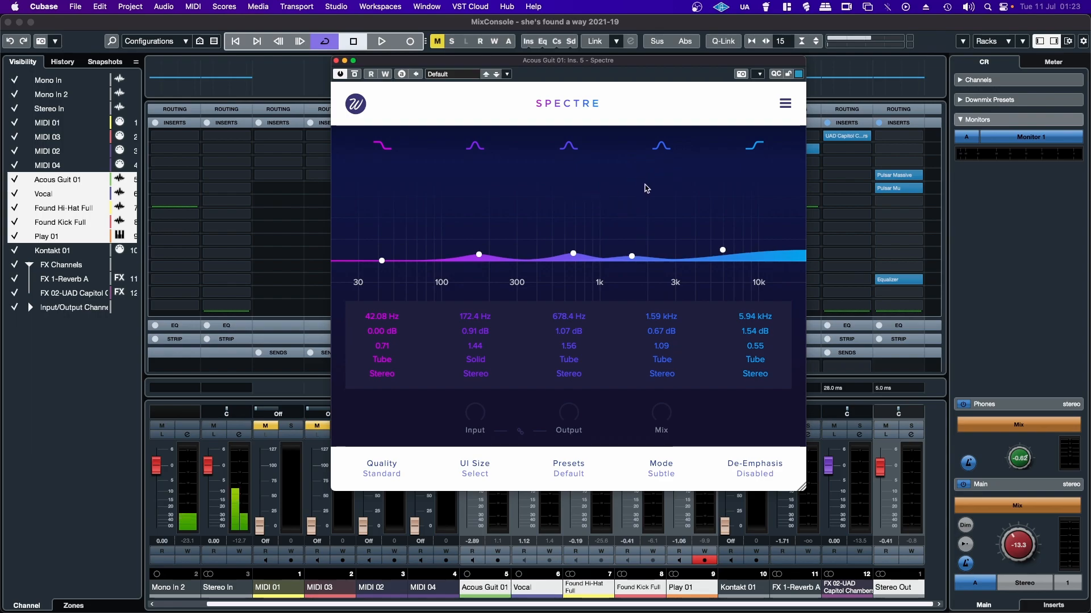
{"action": "left_click", "coordinate": [337, 61]}
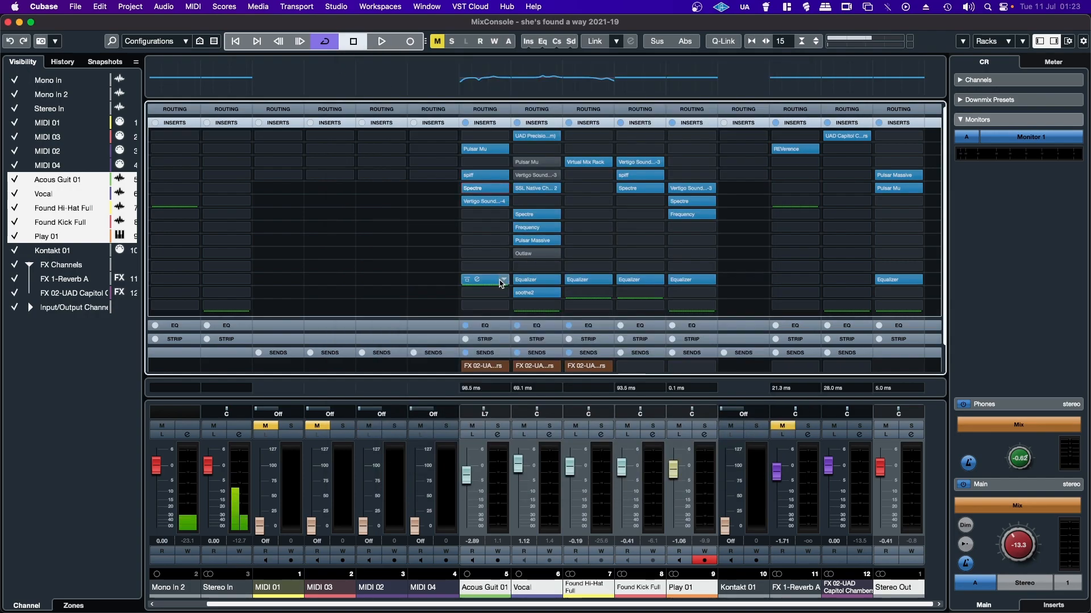